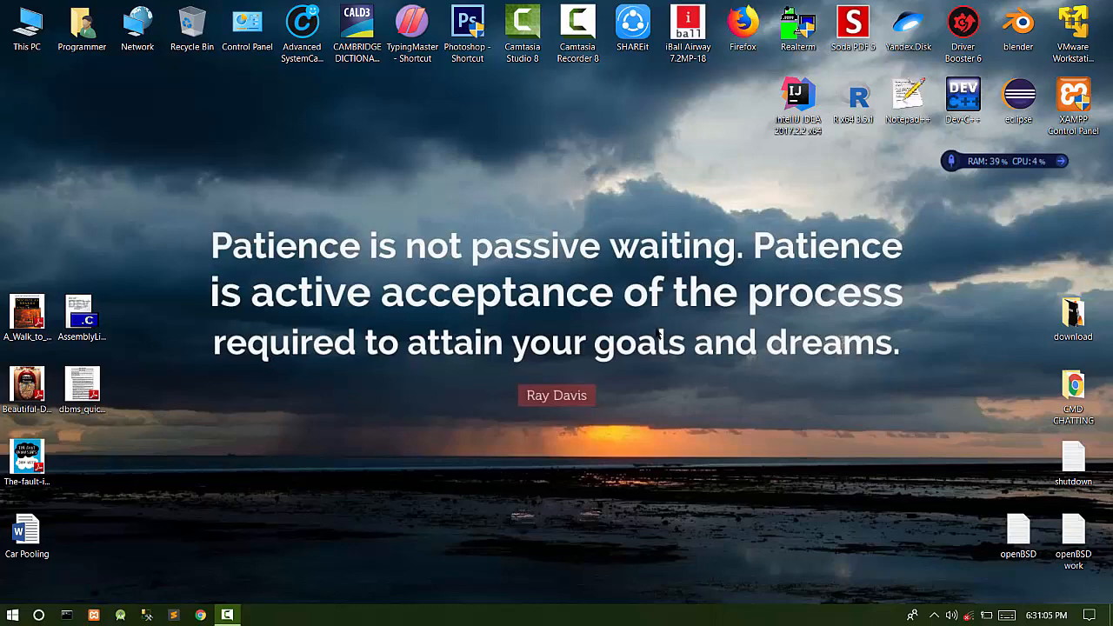
- Refresh the desktop twice, then launch VMware Workstation 14 Player and centre its window
right_click(589, 205)
click(619, 266)
right_click(634, 257)
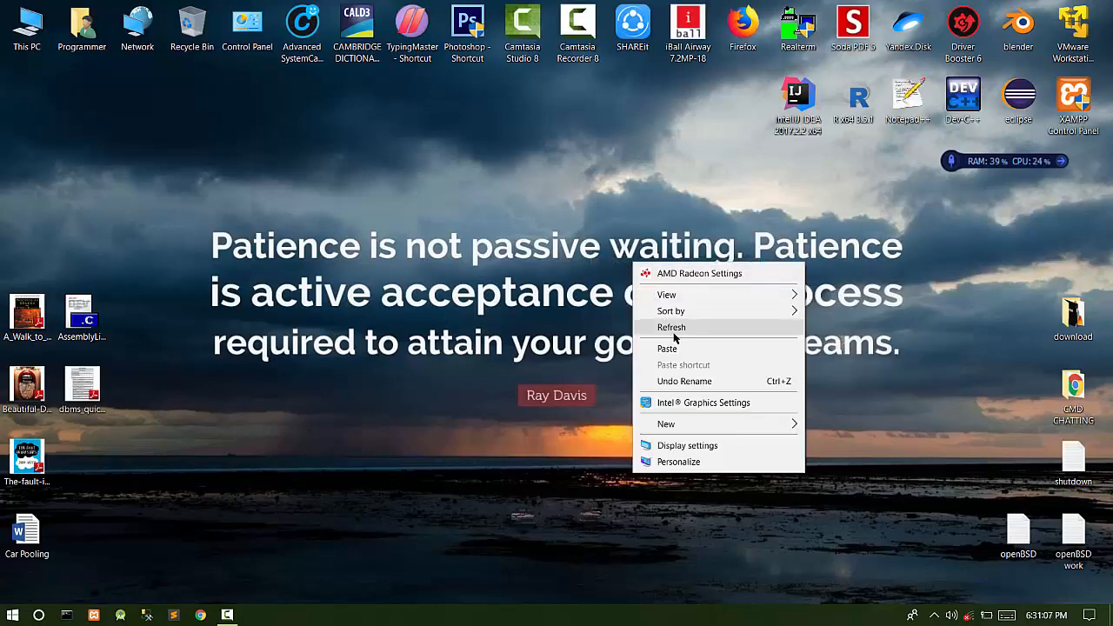
click(681, 329)
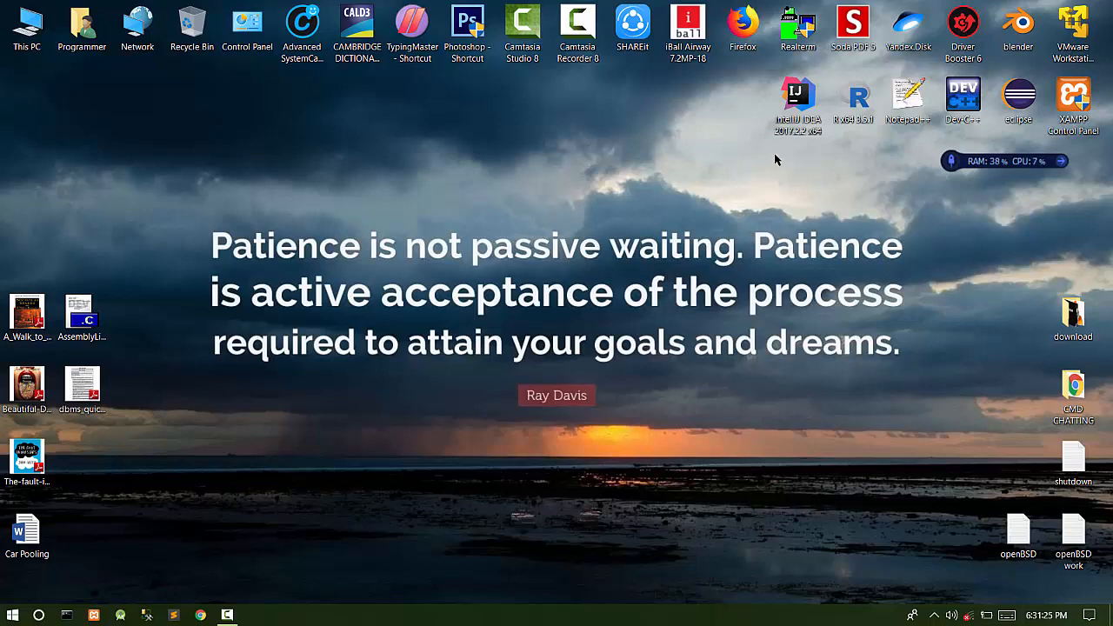
double_click(1070, 40)
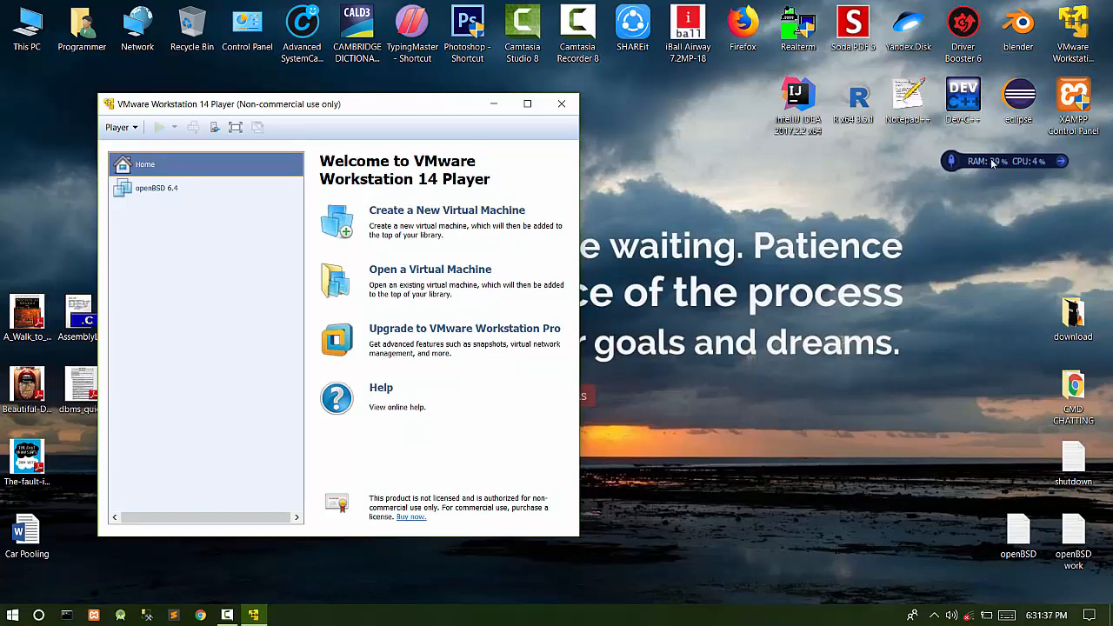
drag(415, 104, 612, 98)
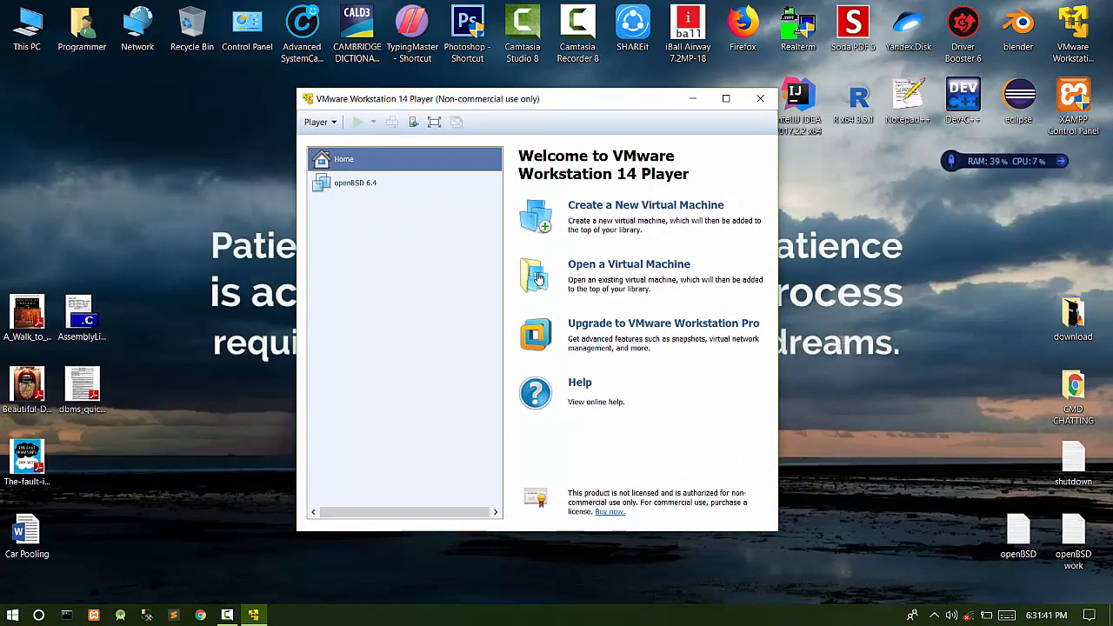
- Create a new VM with the OS installed later, guest Linux, version Debian 9.x 64-bit
click(592, 205)
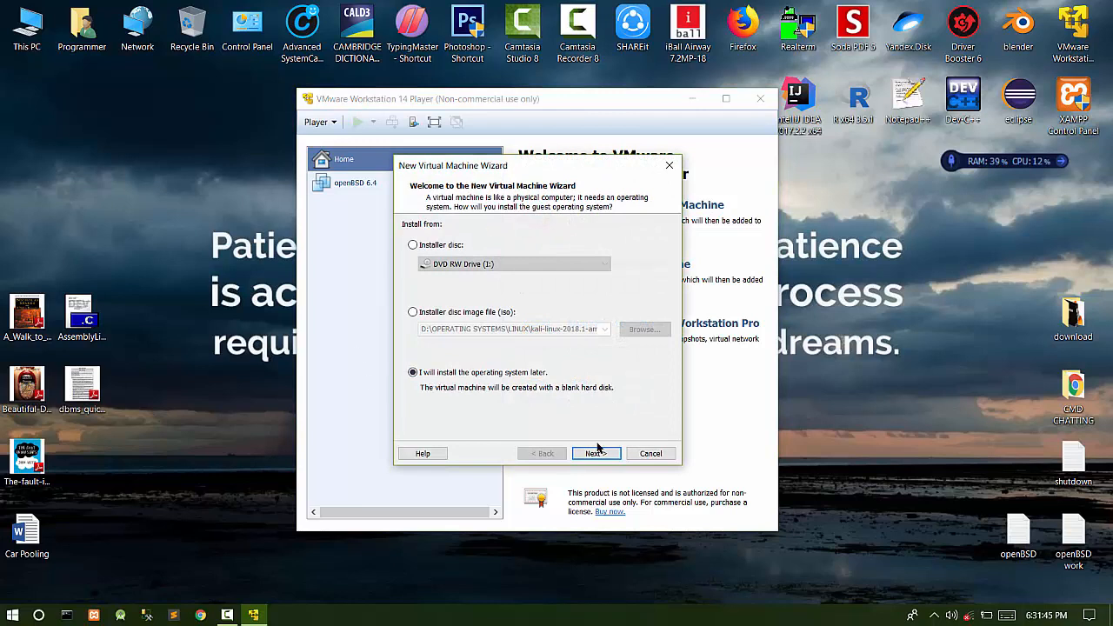
click(605, 453)
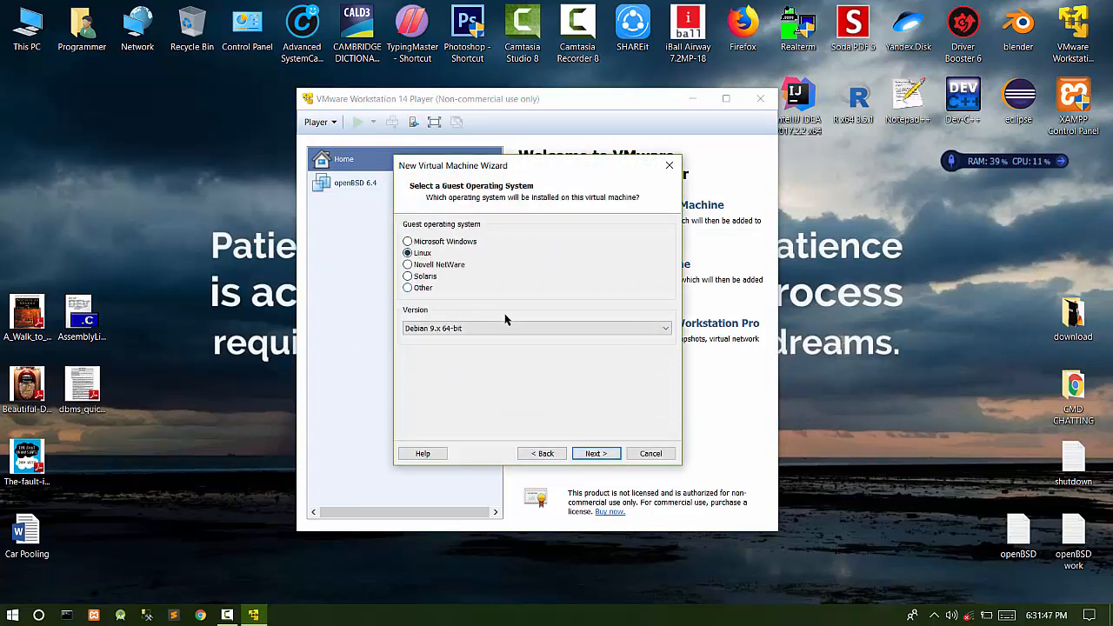
click(423, 255)
click(434, 330)
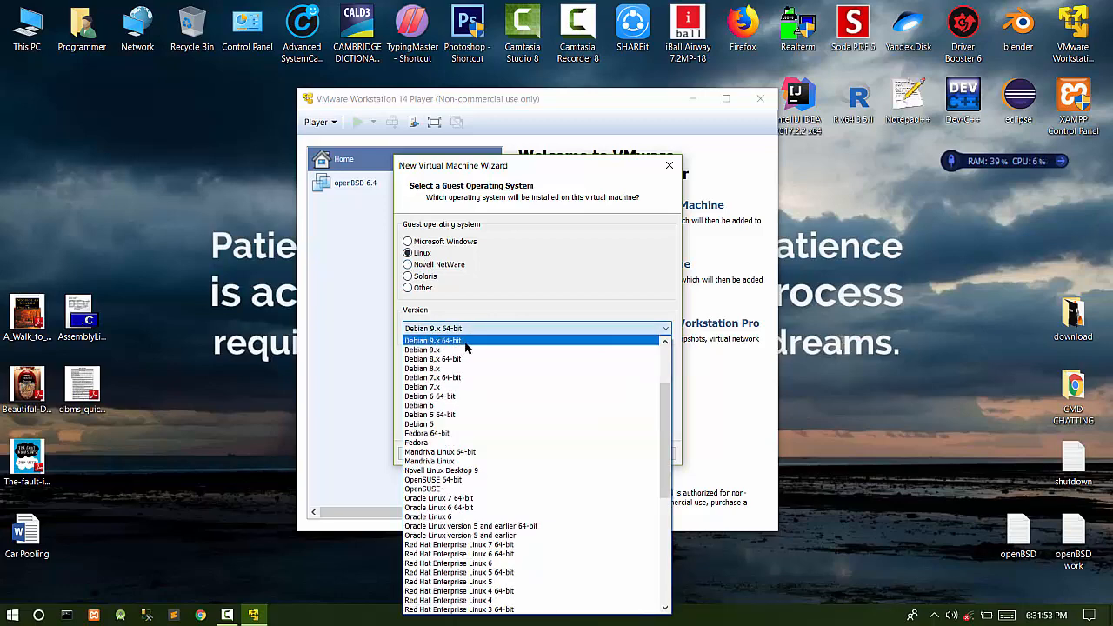
scroll(466, 498, down, 9)
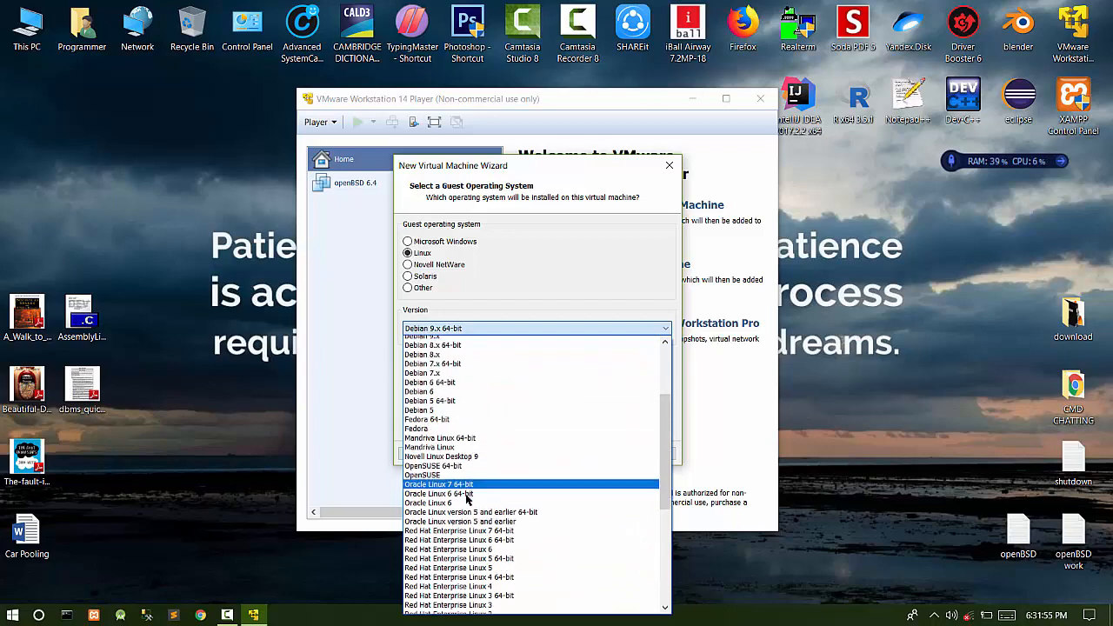
scroll(466, 498, up, 12)
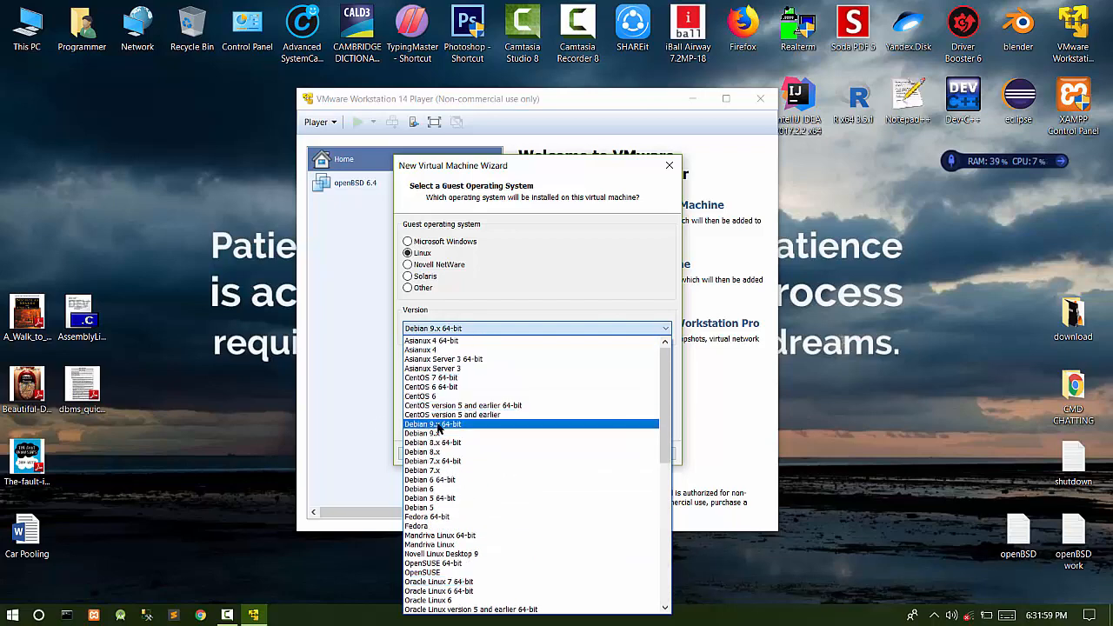
click(439, 425)
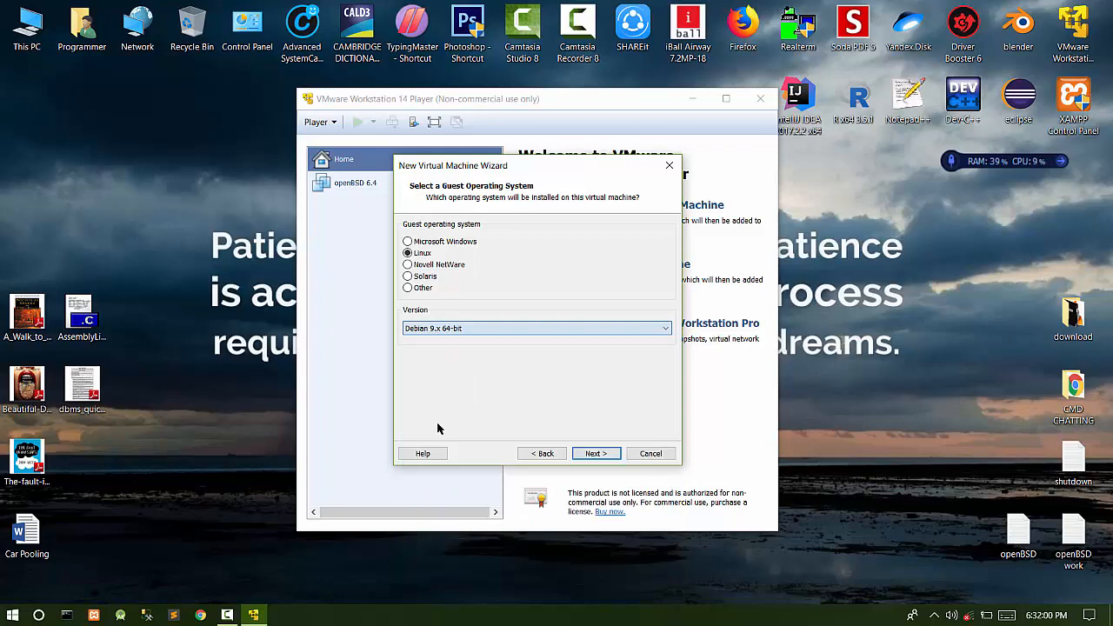
click(596, 453)
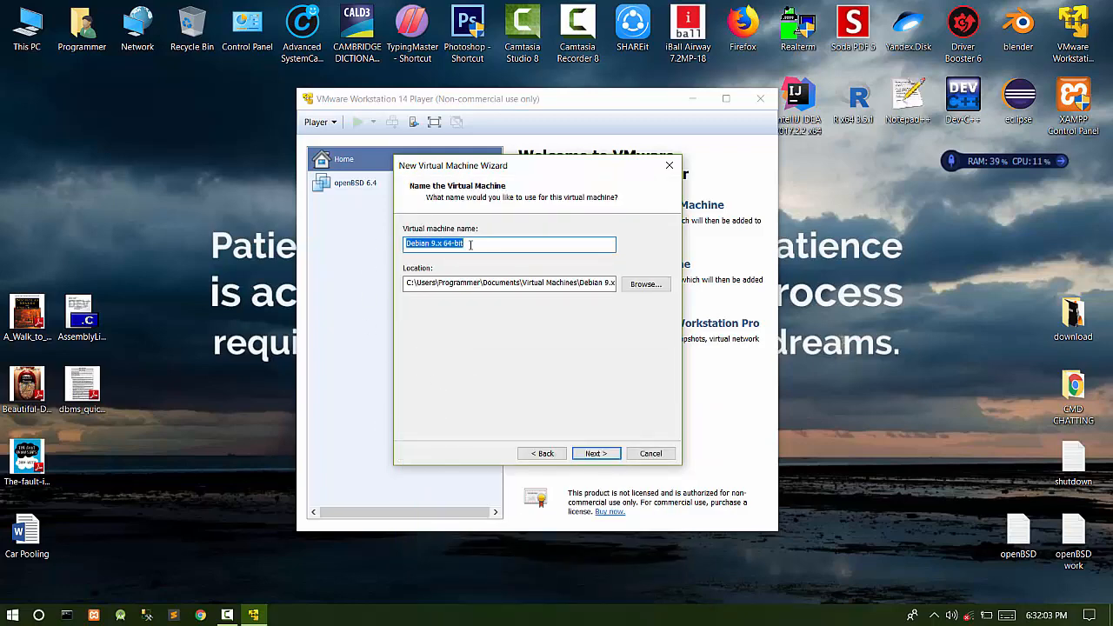
- Name the machine 'Kali Linux' and set its location to G:\Kali Linux
text(Kali)
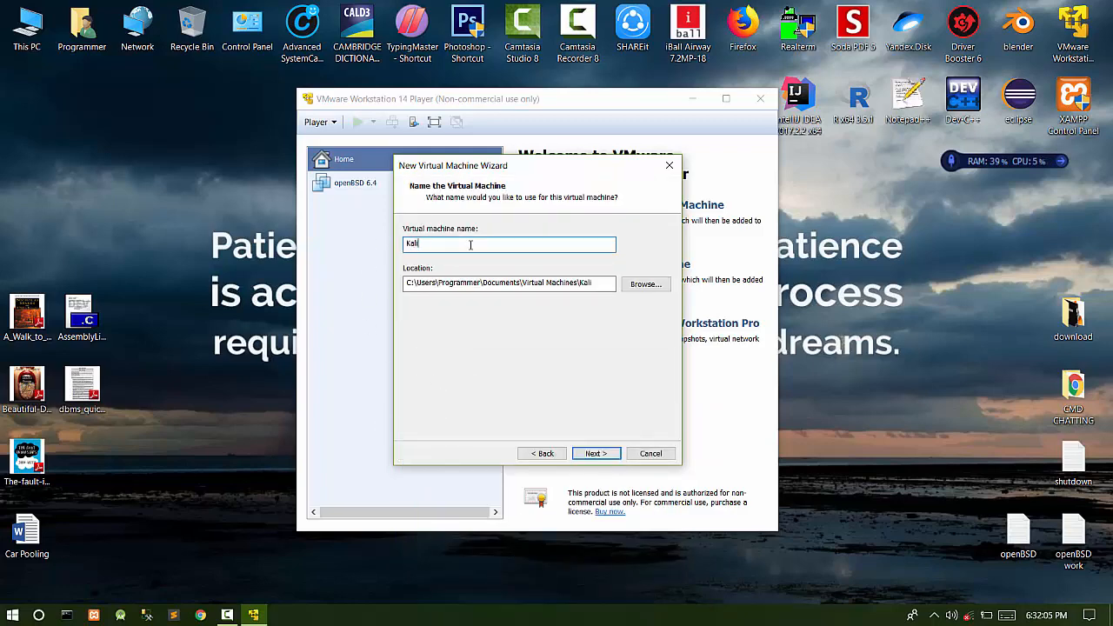
text( Linux)
click(645, 282)
scroll(521, 313, down, 10)
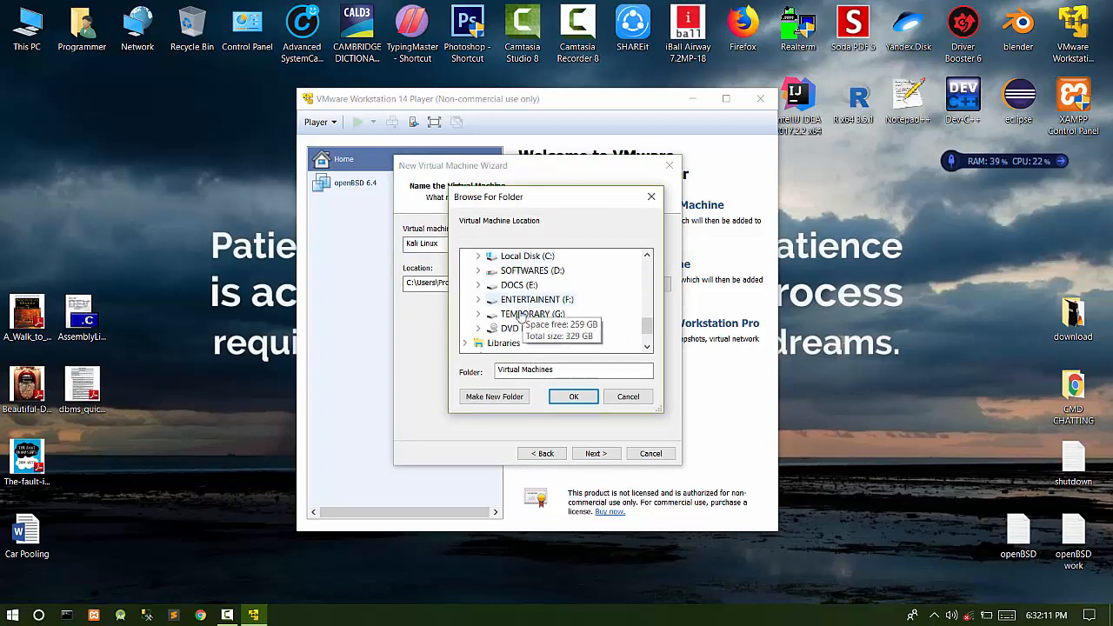
click(534, 315)
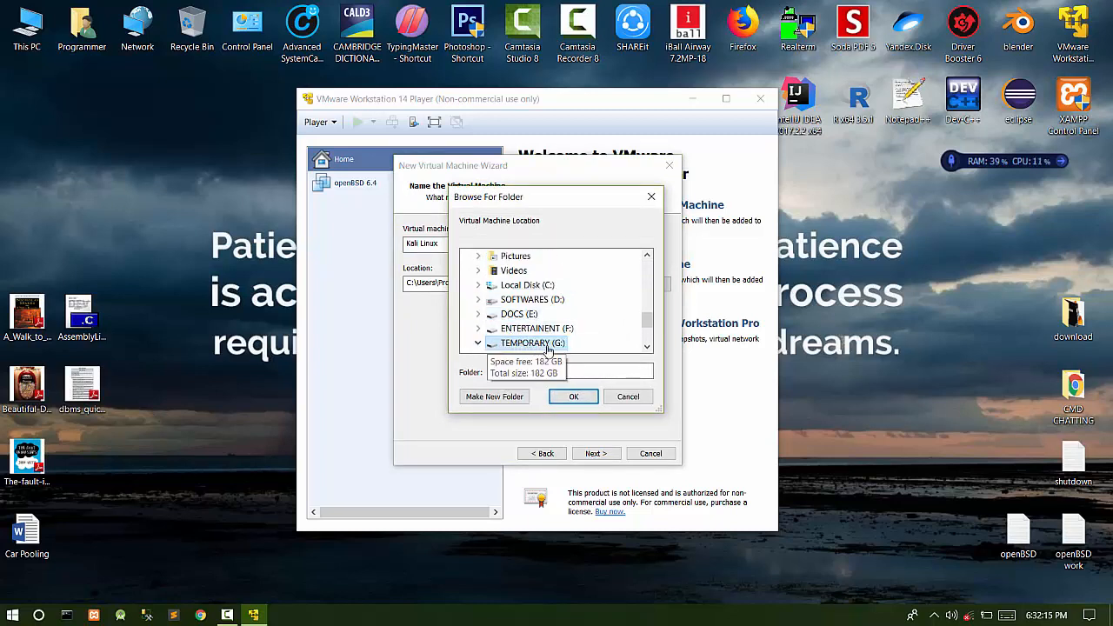
click(574, 397)
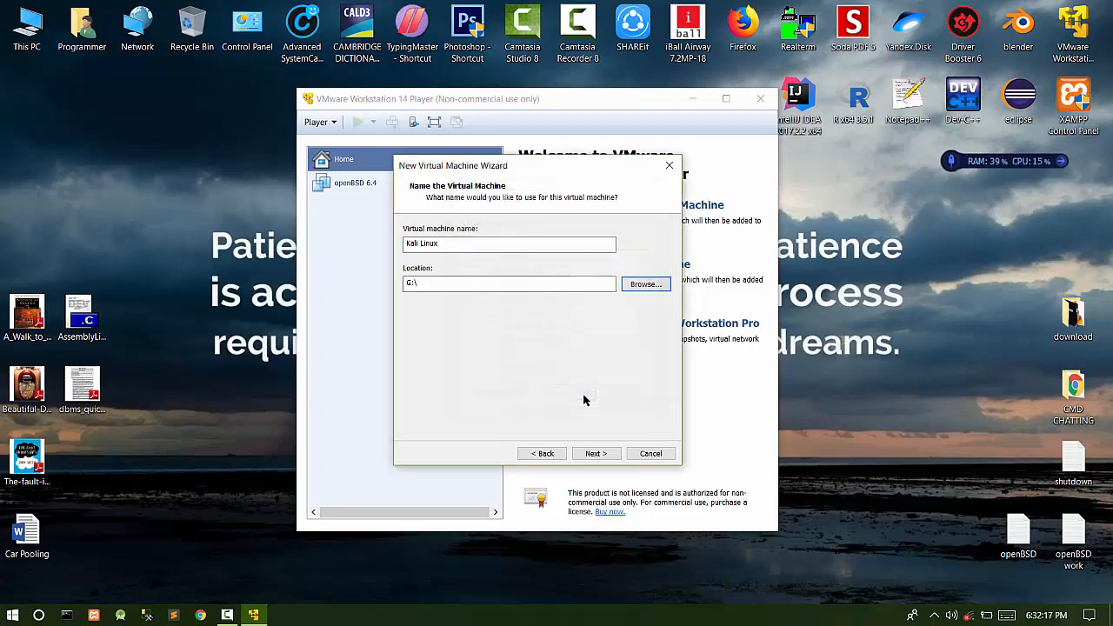
click(646, 284)
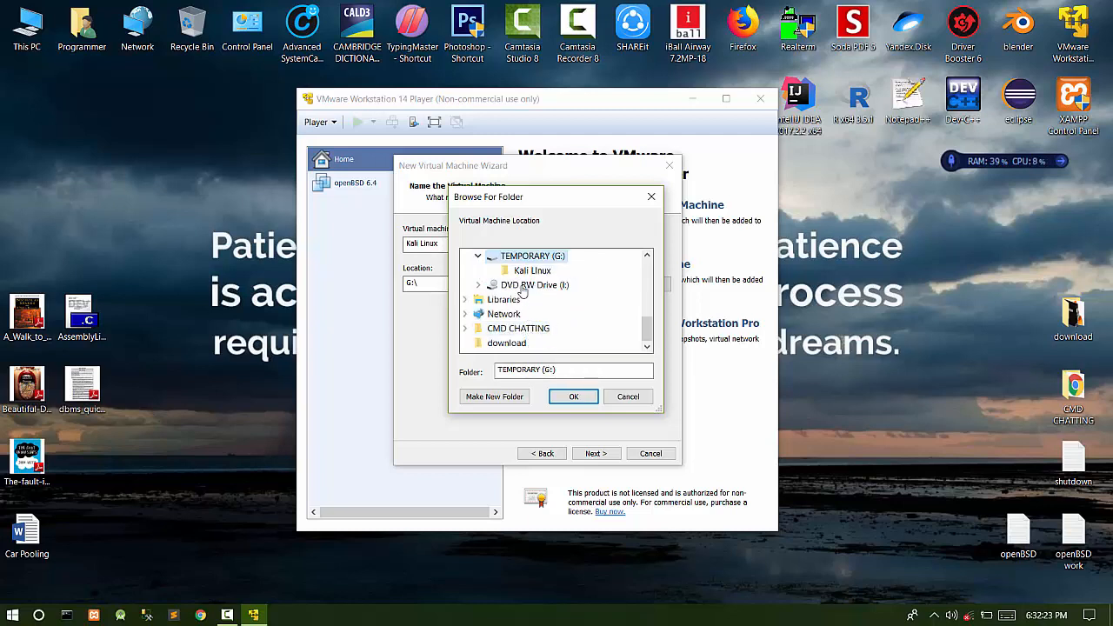
click(532, 271)
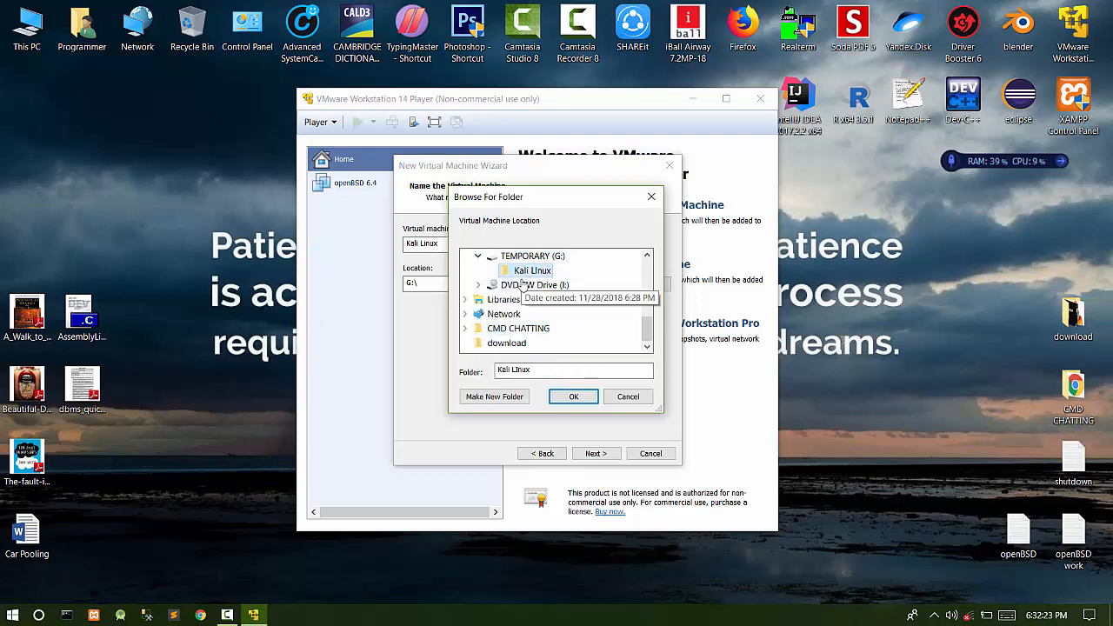
click(560, 398)
click(604, 453)
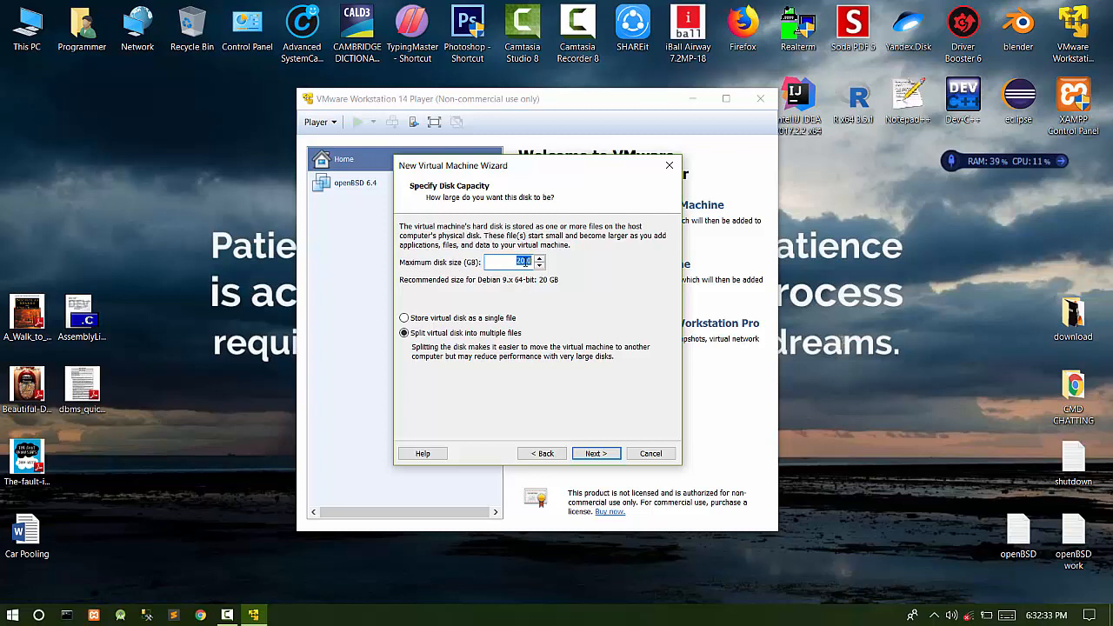
- Set the maximum disk size to 150 GB, split into multiple files
text(150)
click(595, 454)
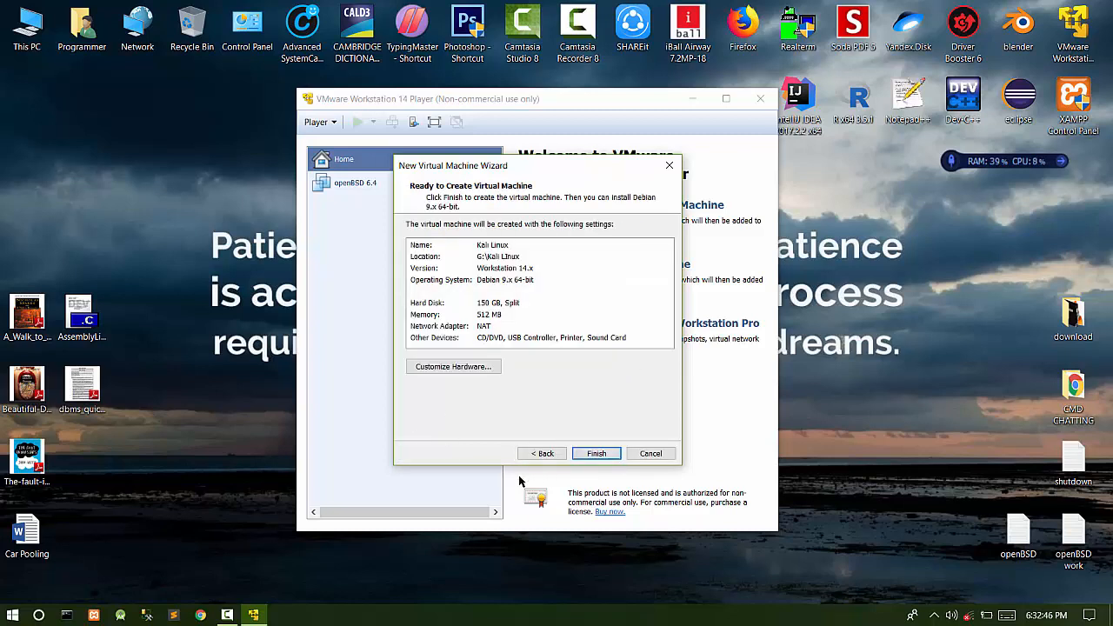
- Open the new machine's hardware settings and raise its memory to 2 GB
click(461, 366)
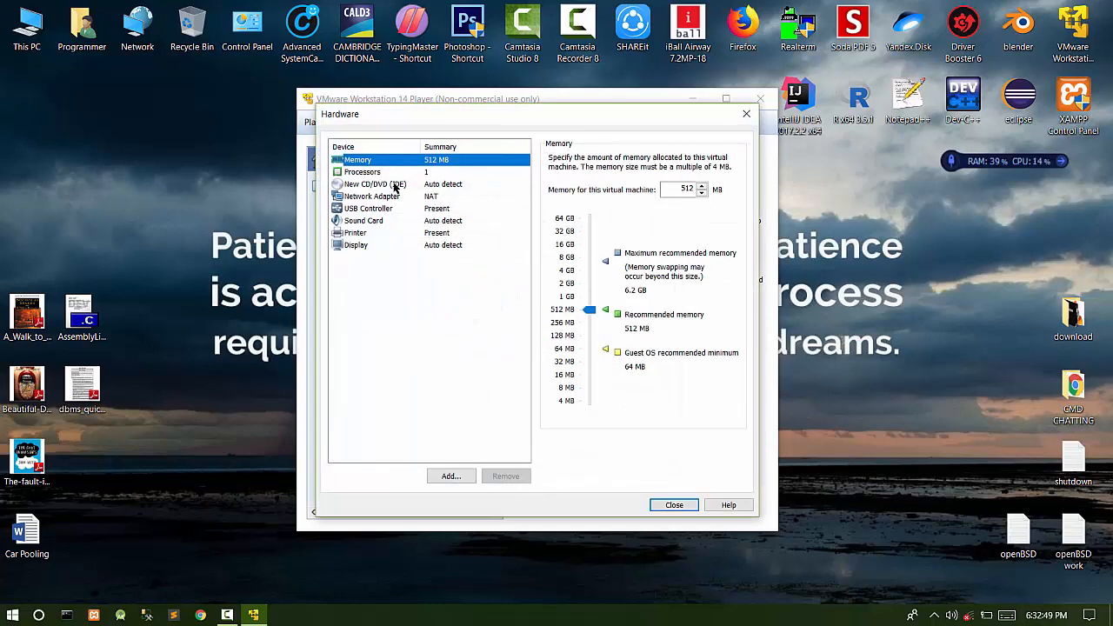
drag(695, 117, 944, 134)
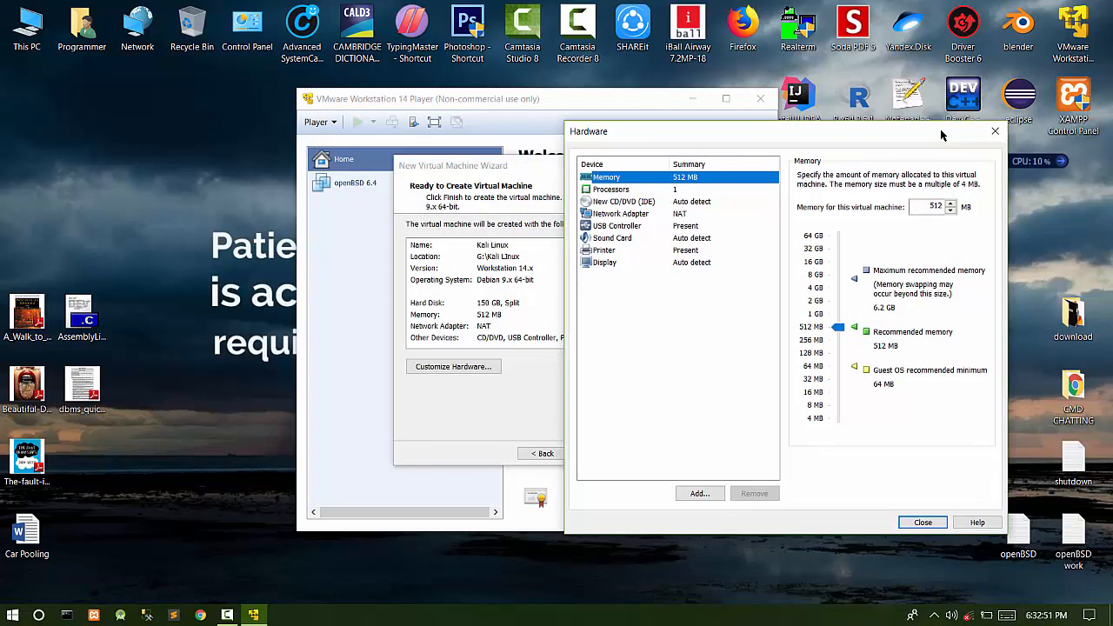
drag(780, 139, 522, 102)
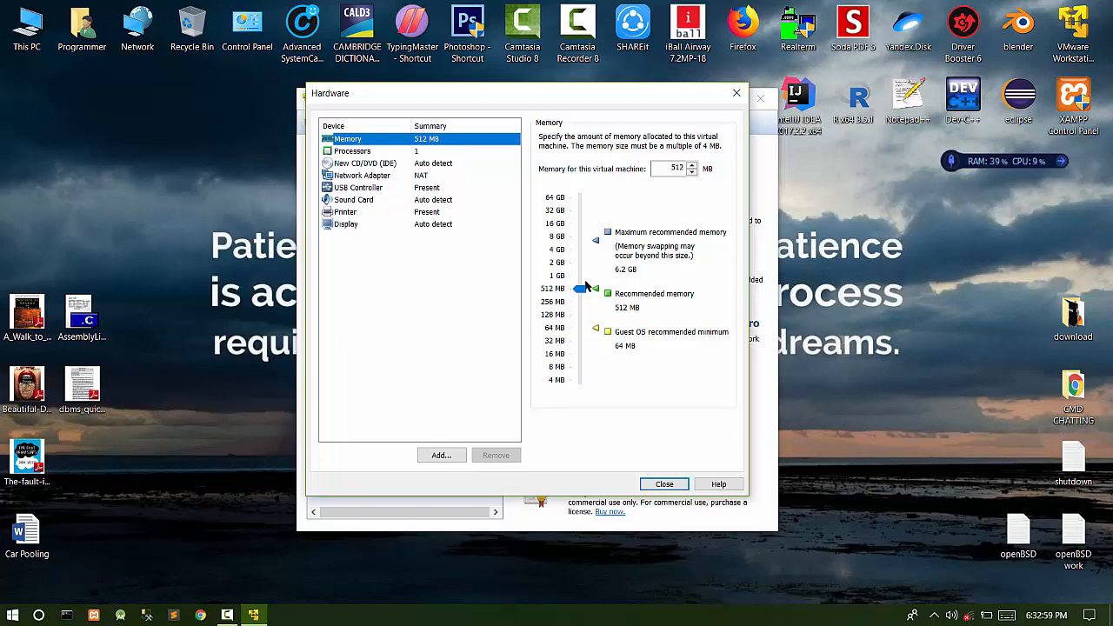
click(556, 262)
- Set the number of processor cores to 3
click(374, 151)
click(689, 139)
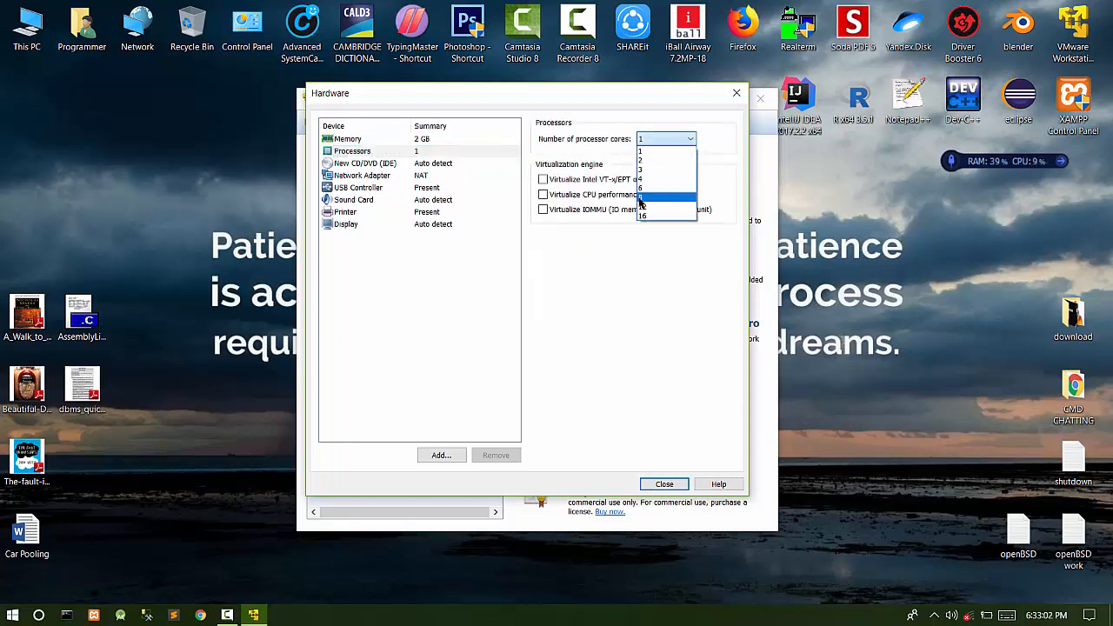
click(651, 164)
click(666, 140)
click(650, 169)
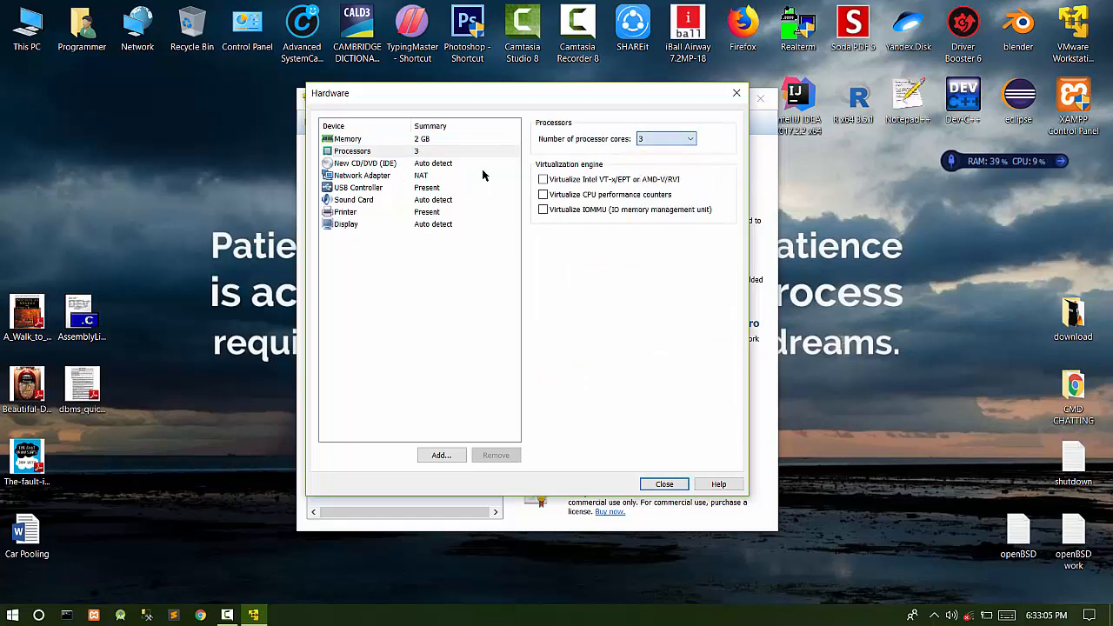
click(384, 164)
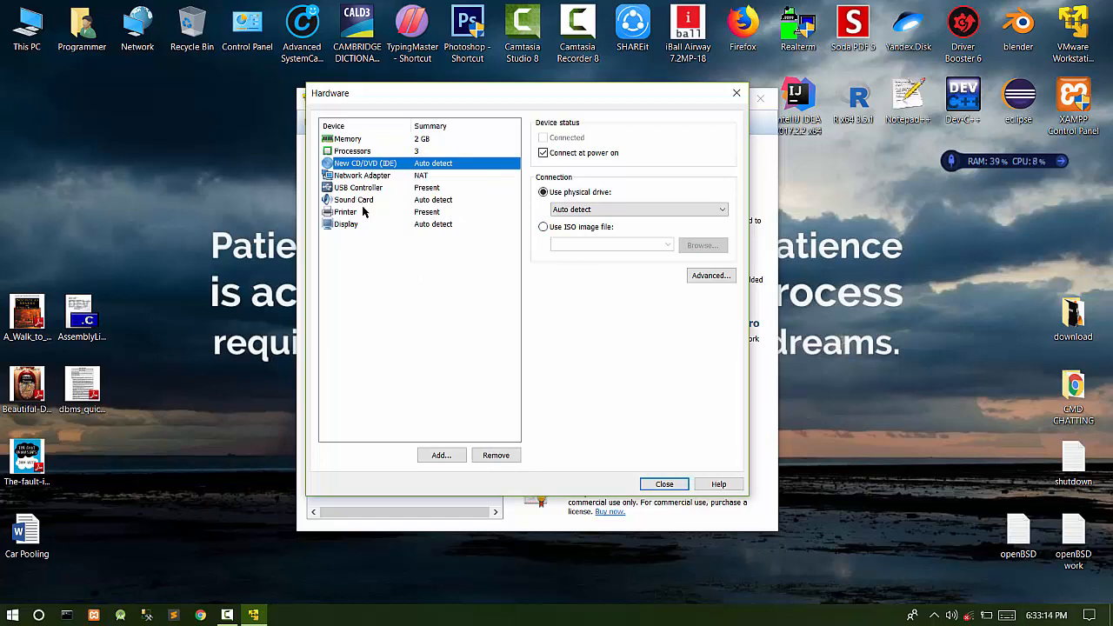
- Use the ISO D:\OPERATING SYSTEMS\LINUX\kali-linux-2018.1-amd64 for the CD/DVD drive
click(542, 227)
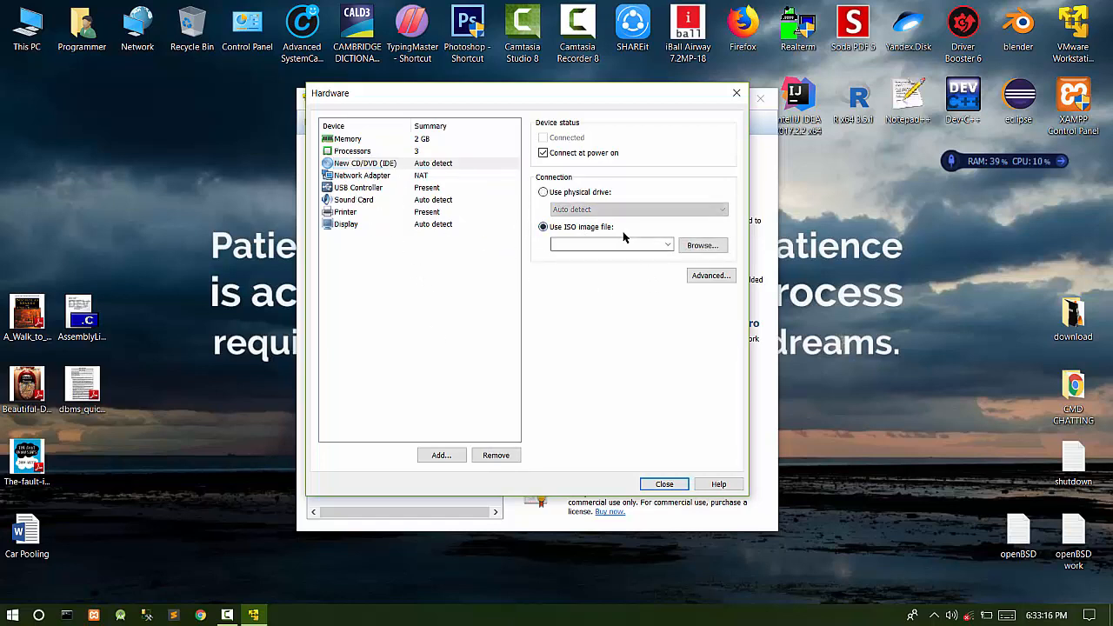
click(701, 245)
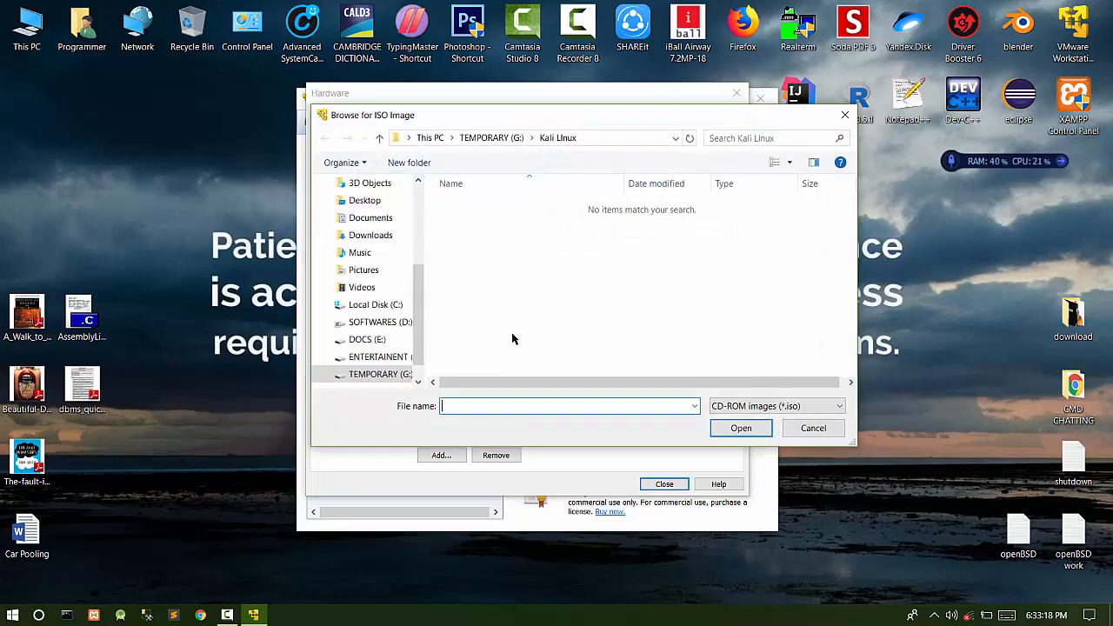
click(386, 324)
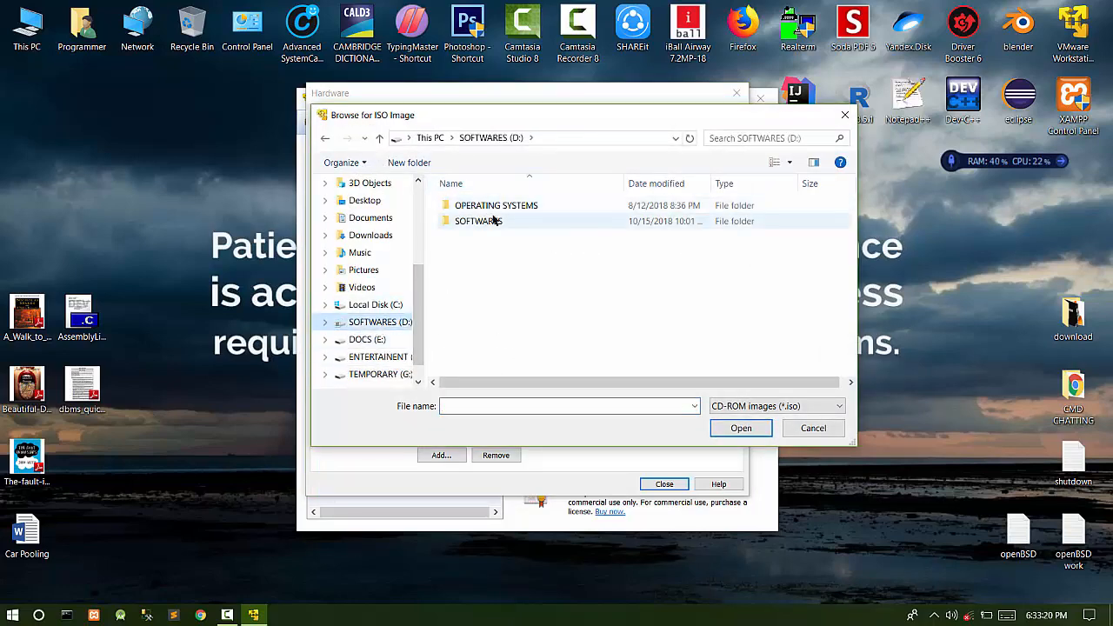
double_click(469, 207)
double_click(467, 206)
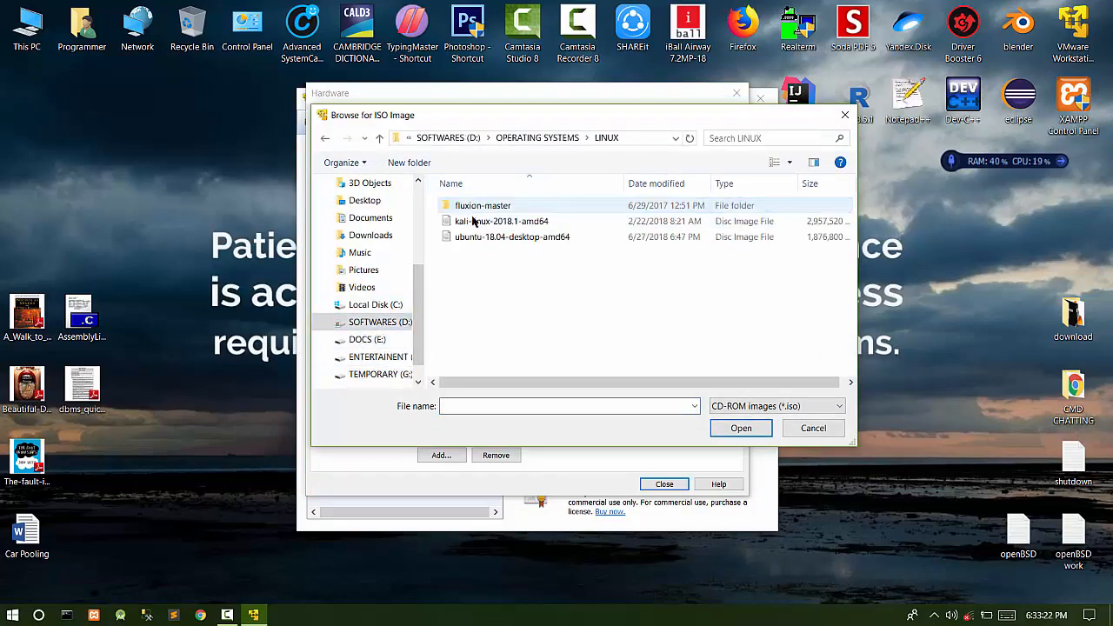
click(521, 223)
double_click(521, 223)
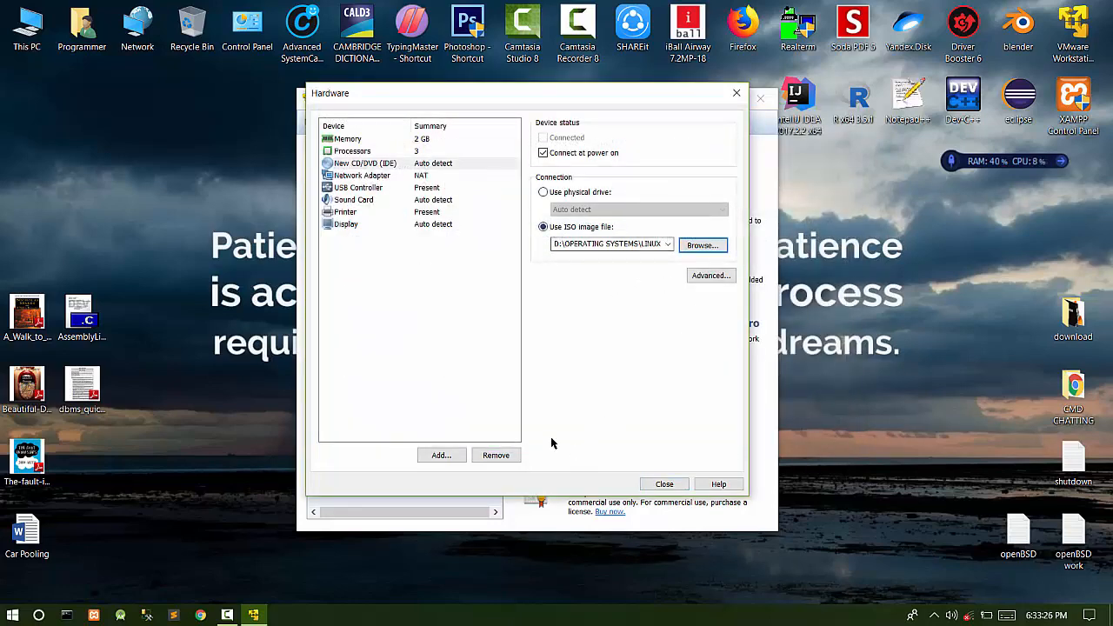
- Enable Accelerate 3D graphics and set graphics memory to 1 GB in Display settings
click(367, 177)
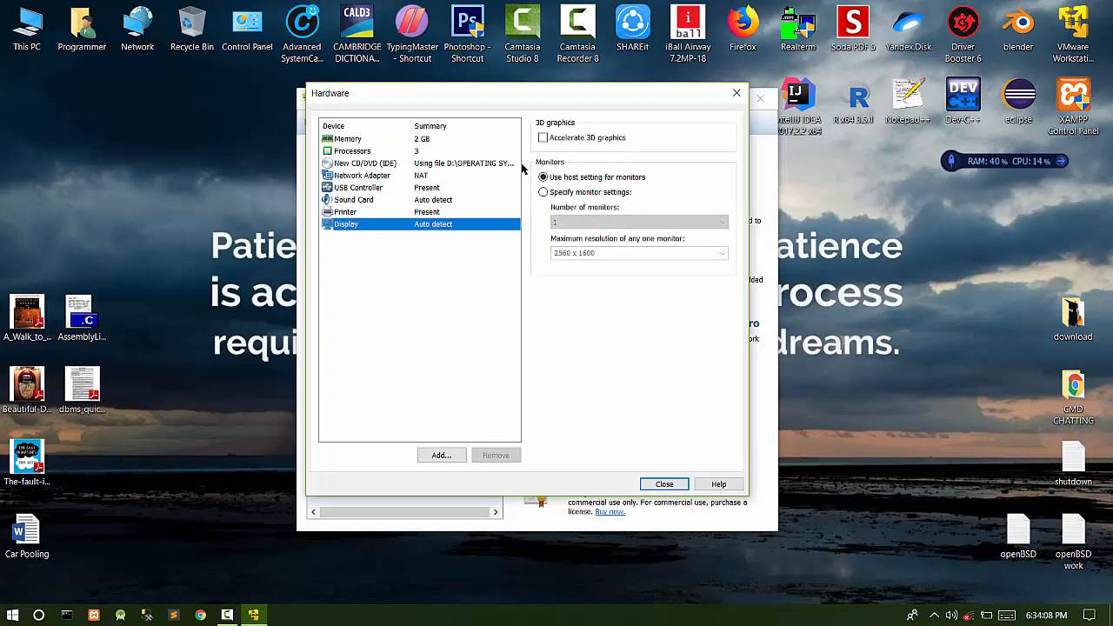
click(543, 137)
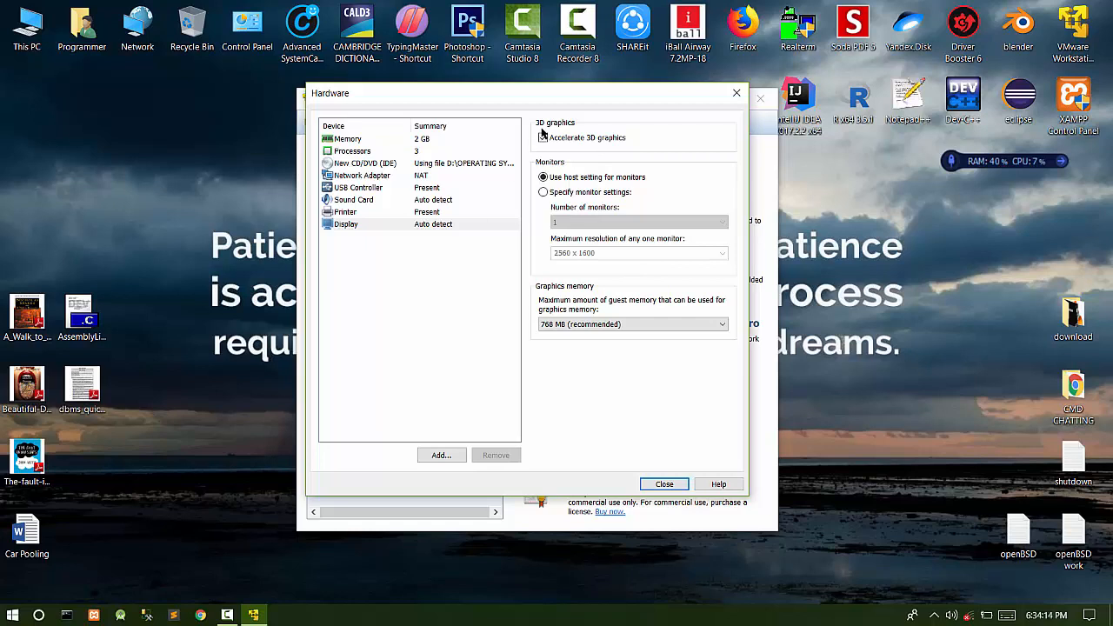
click(627, 325)
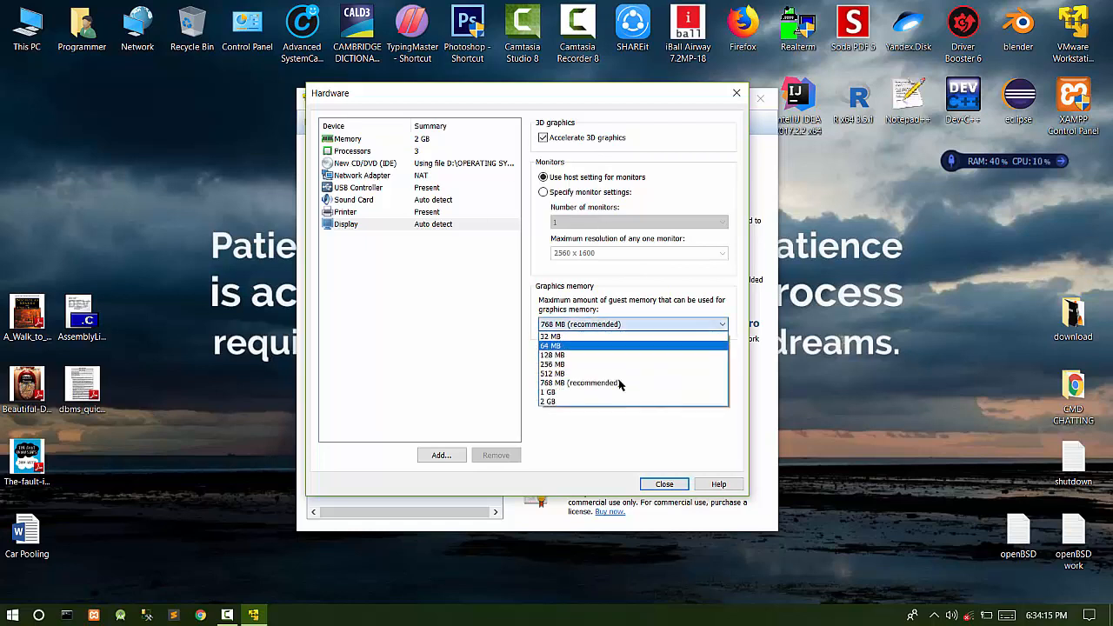
click(553, 393)
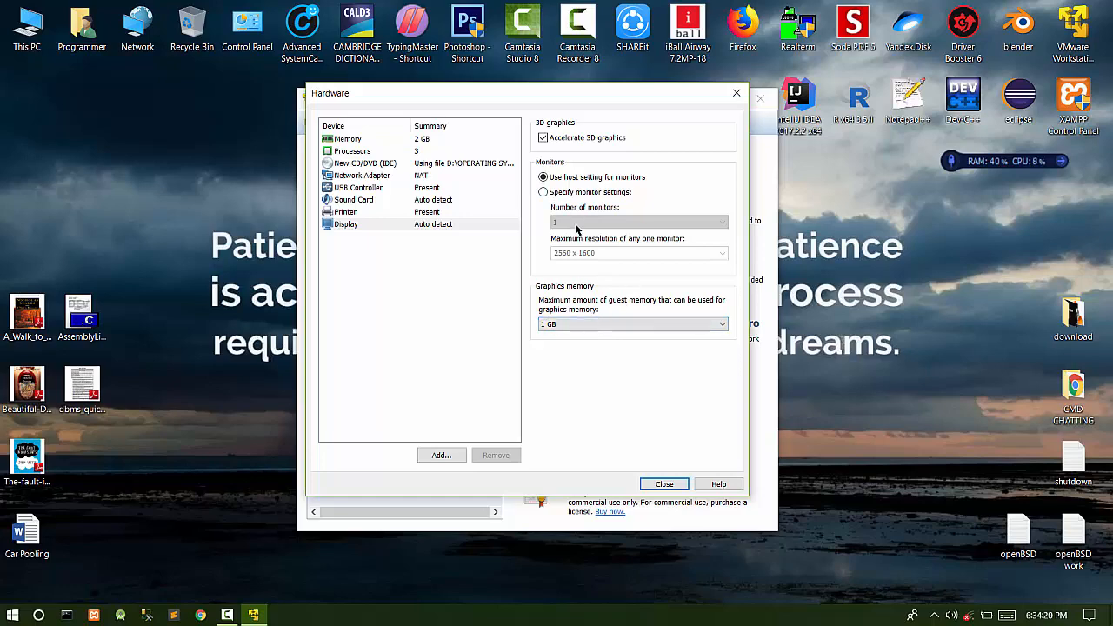
- Close the hardware settings and finish the wizard to create the Kali Linux VM
click(666, 484)
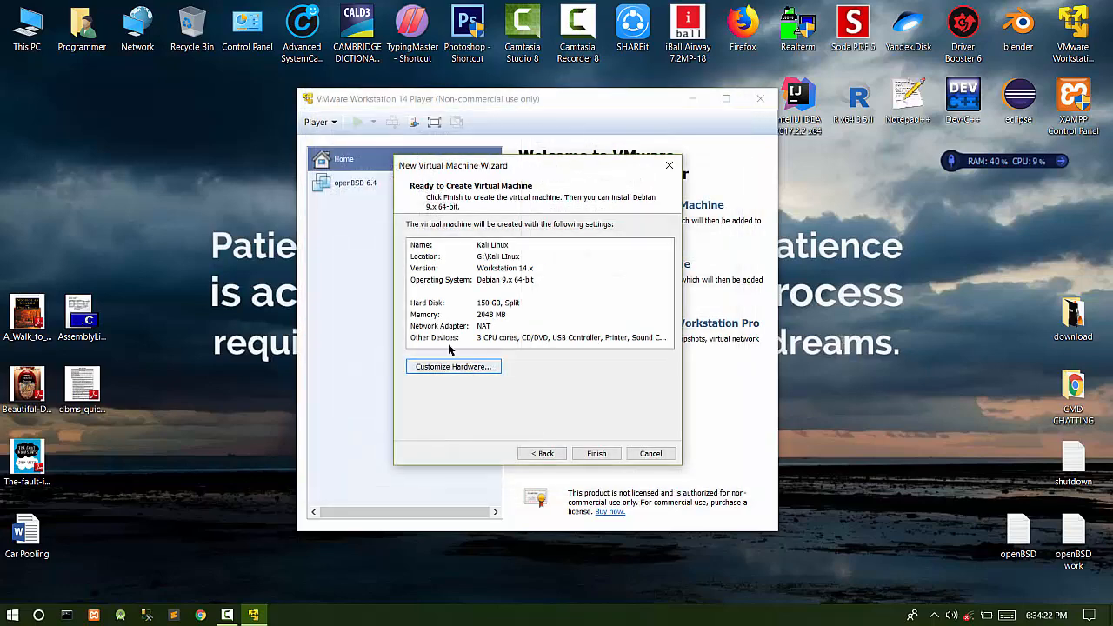
click(600, 451)
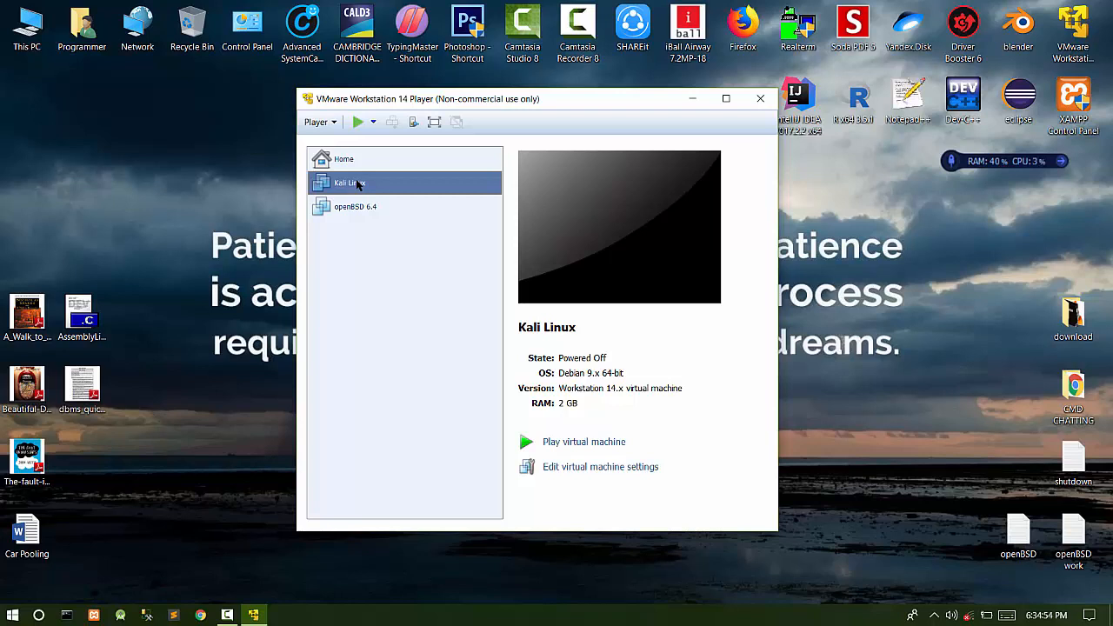
- Power on Kali Linux, dismiss the printing and removable-device notices, and highlight Graphical install
double_click(356, 184)
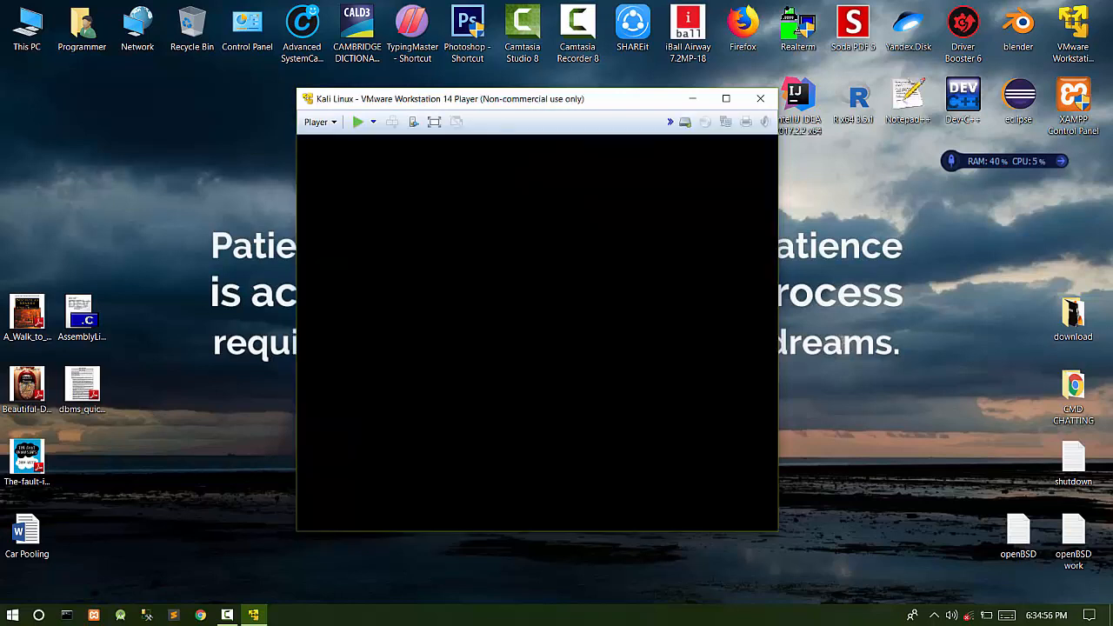
drag(536, 101, 527, 55)
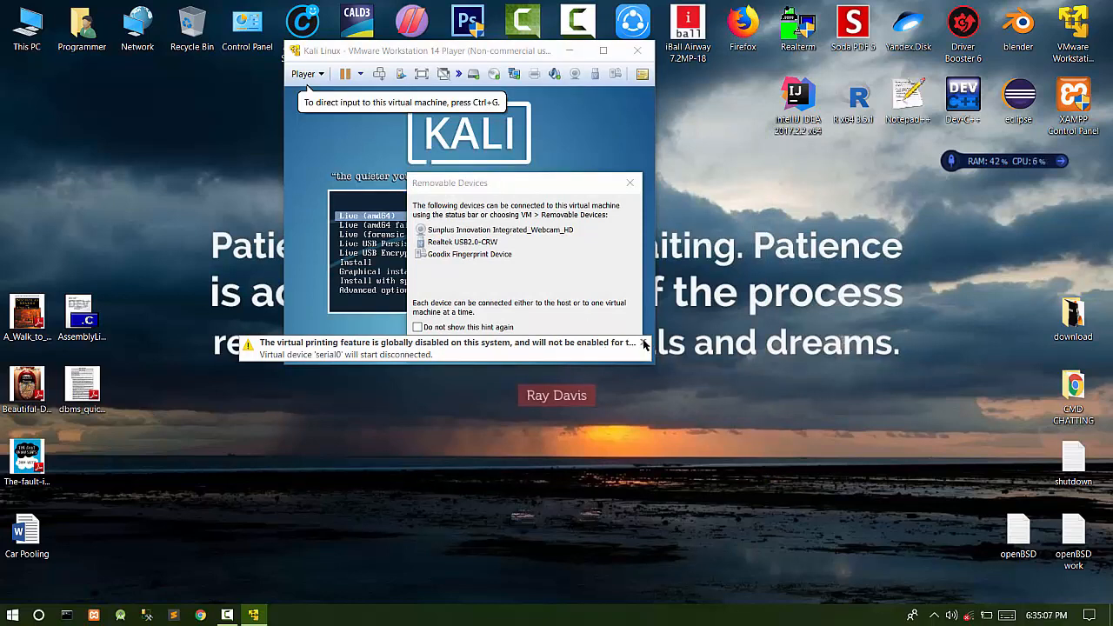
click(644, 344)
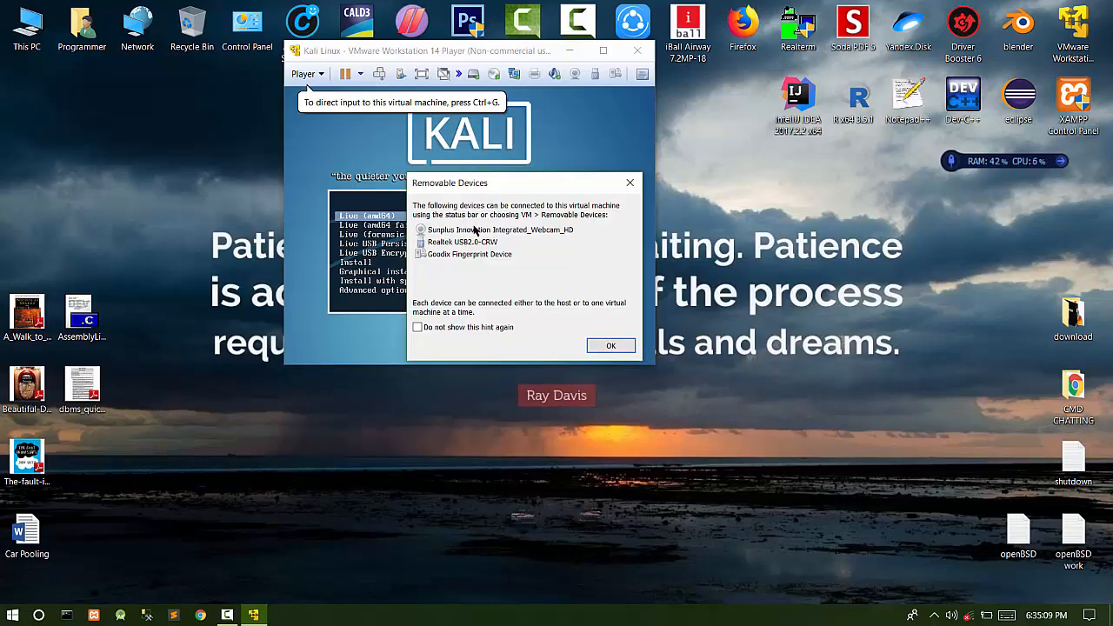
click(611, 347)
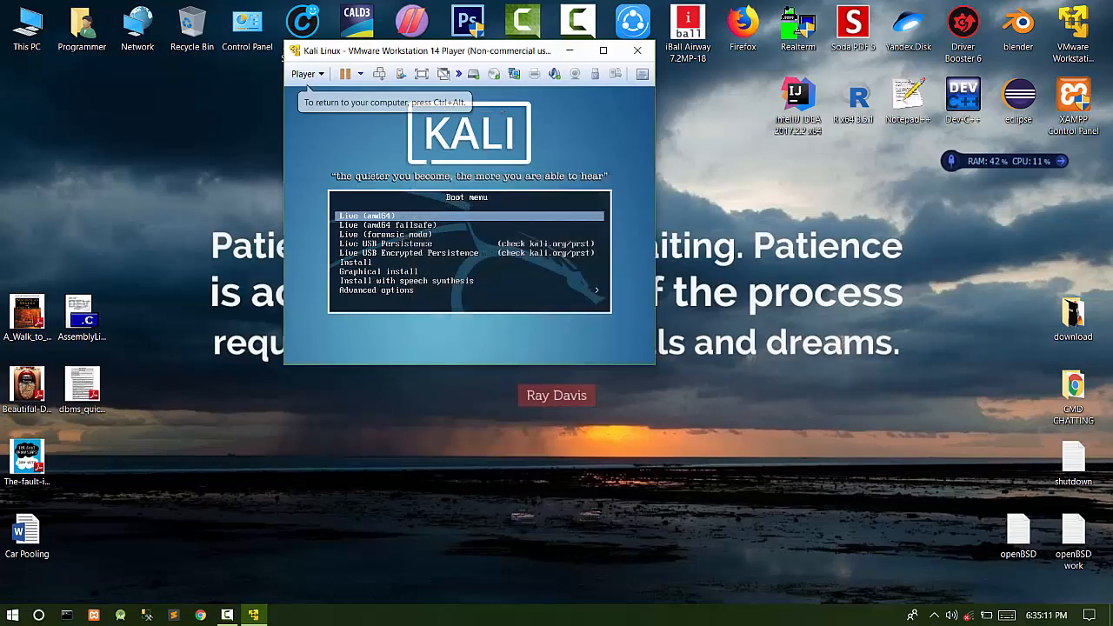
key(Down)
key(Down)
key(Down)
key(Down)
key(Down)
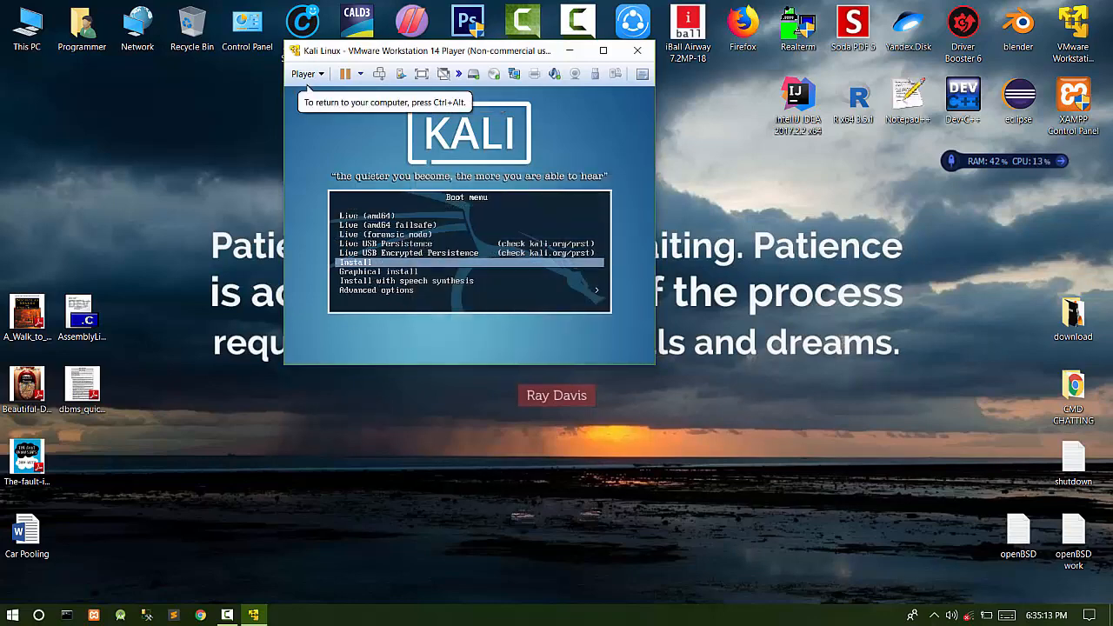
key(Down)
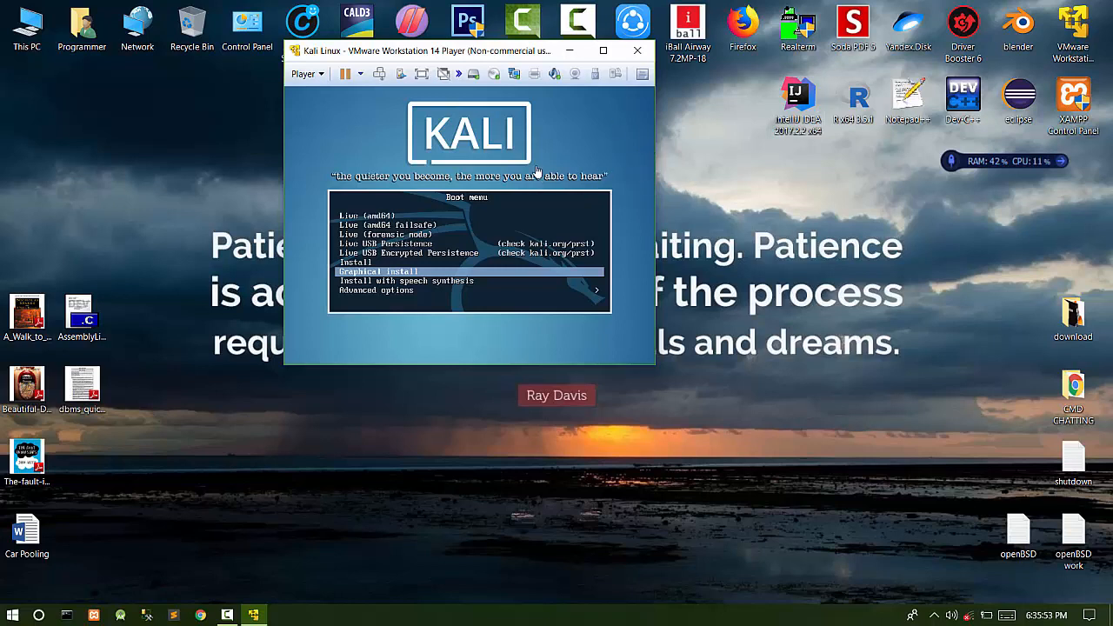
- Boot the Graphical install option and wait for the Select a language page
click(424, 201)
key(Return)
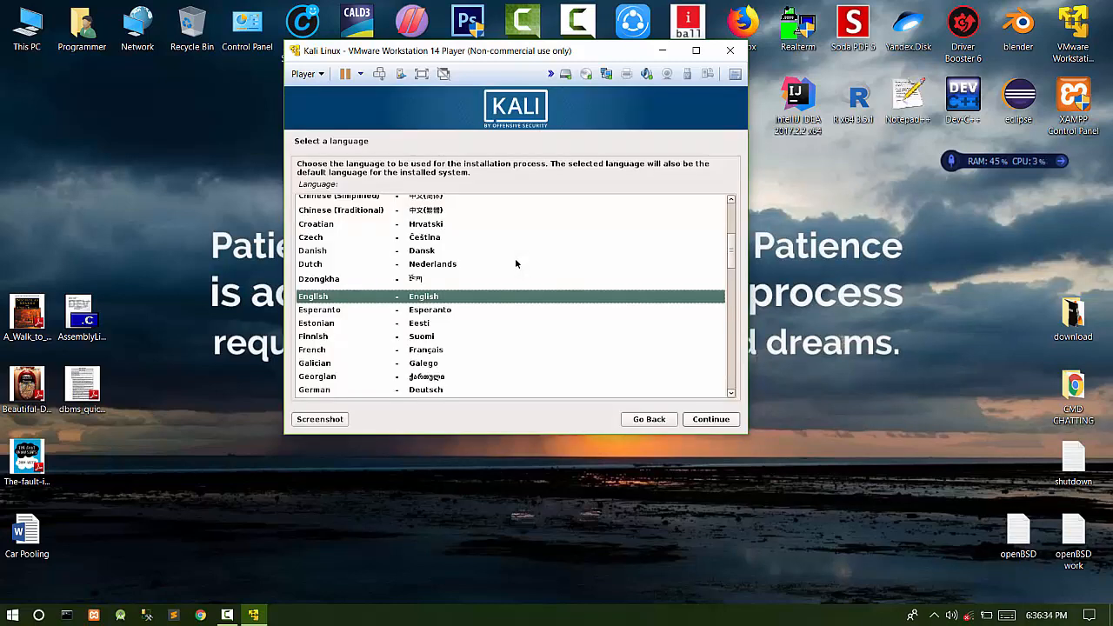
- Accept English as the installer language and United States as the location
key(Return)
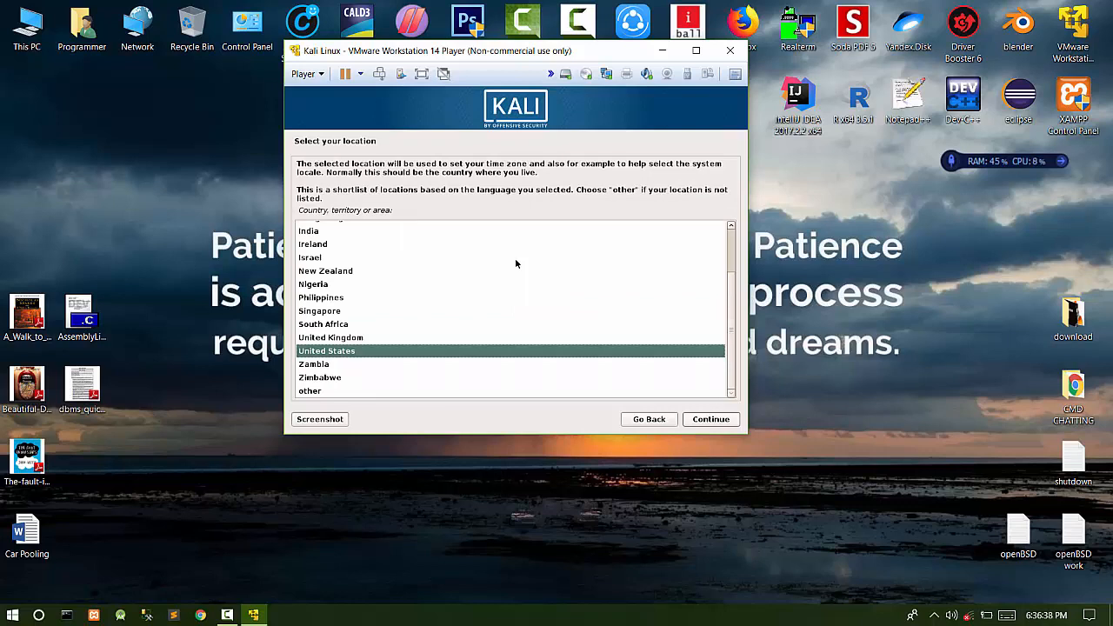
key(Up)
key(Up)
key(Up)
key(Up)
key(Up)
key(Up)
key(Up)
key(Up)
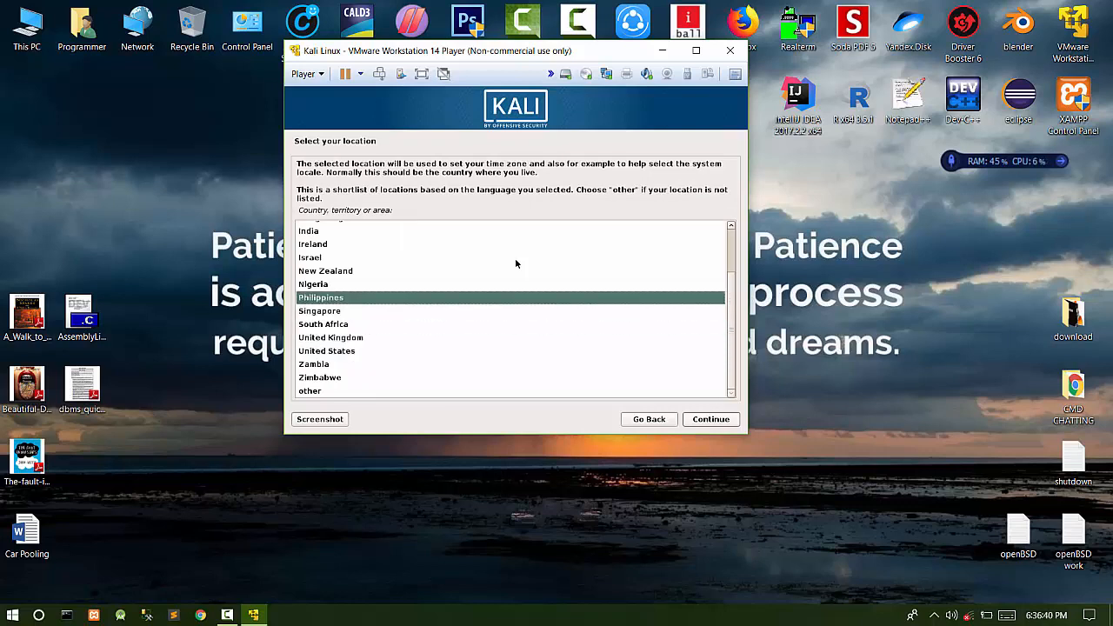
key(Up)
key(Down)
key(Down)
key(Down)
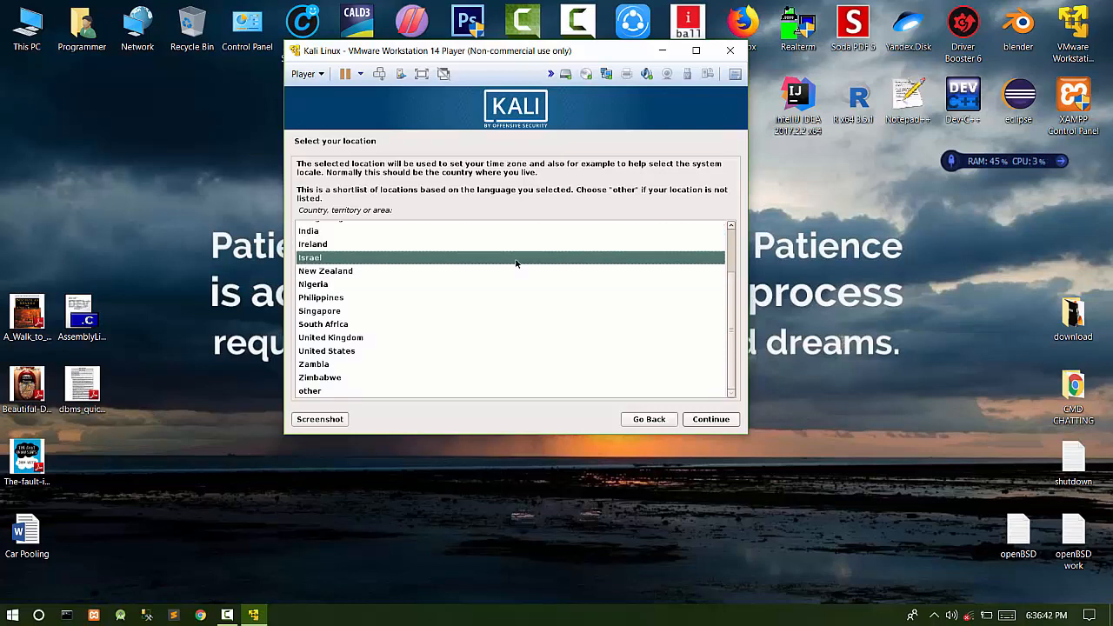
key(Up)
key(Up)
key(Down)
key(Down)
key(Down)
key(Down)
key(Down)
key(Down)
key(Down)
key(Down)
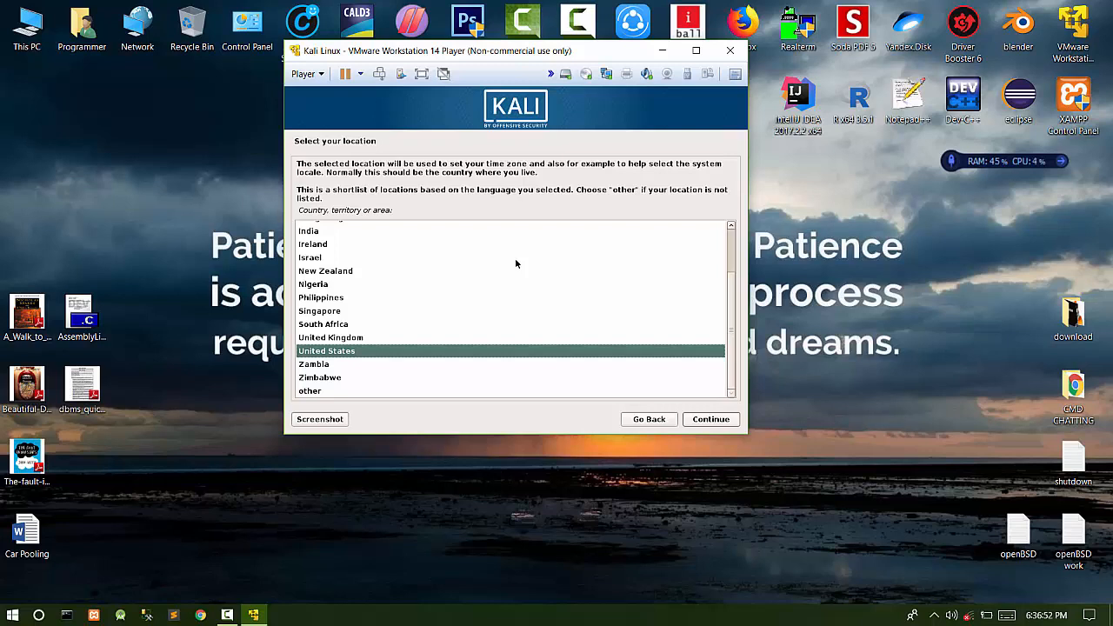
key(Return)
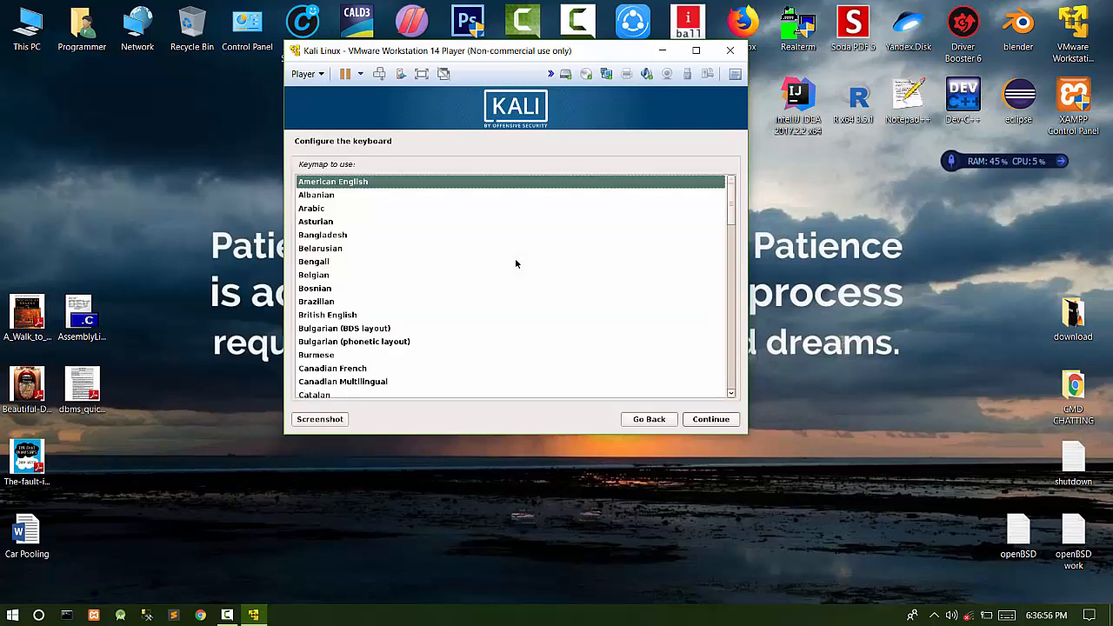
- Accept the American English keymap and wait for the hostname page
key(Return)
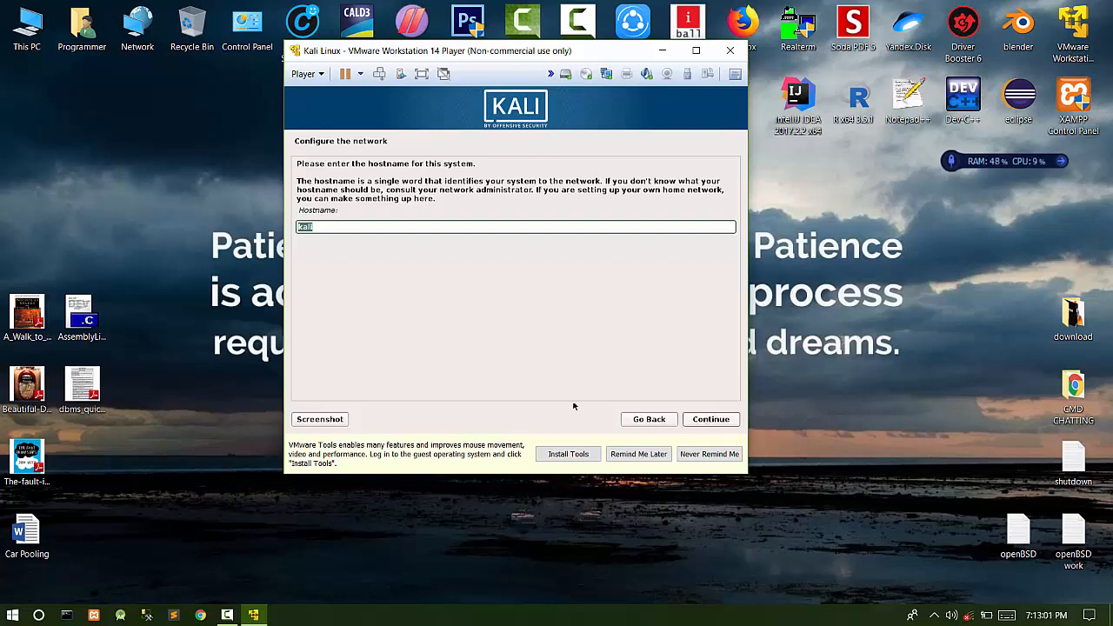
- Keep 'kali' as the hostname and leave the domain name blank
key(Return)
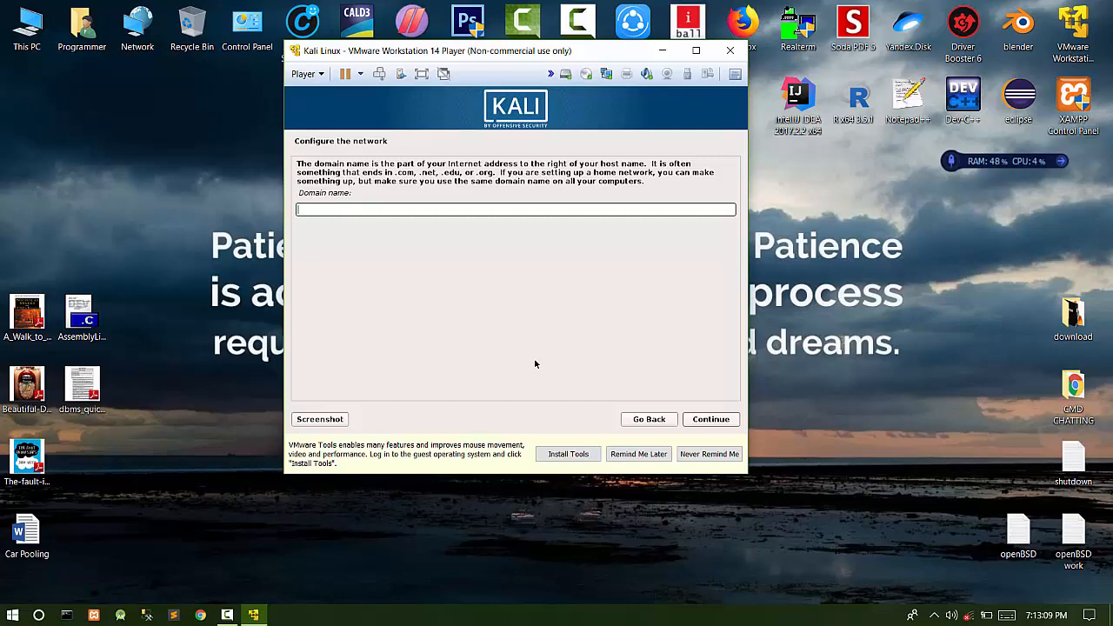
key(Return)
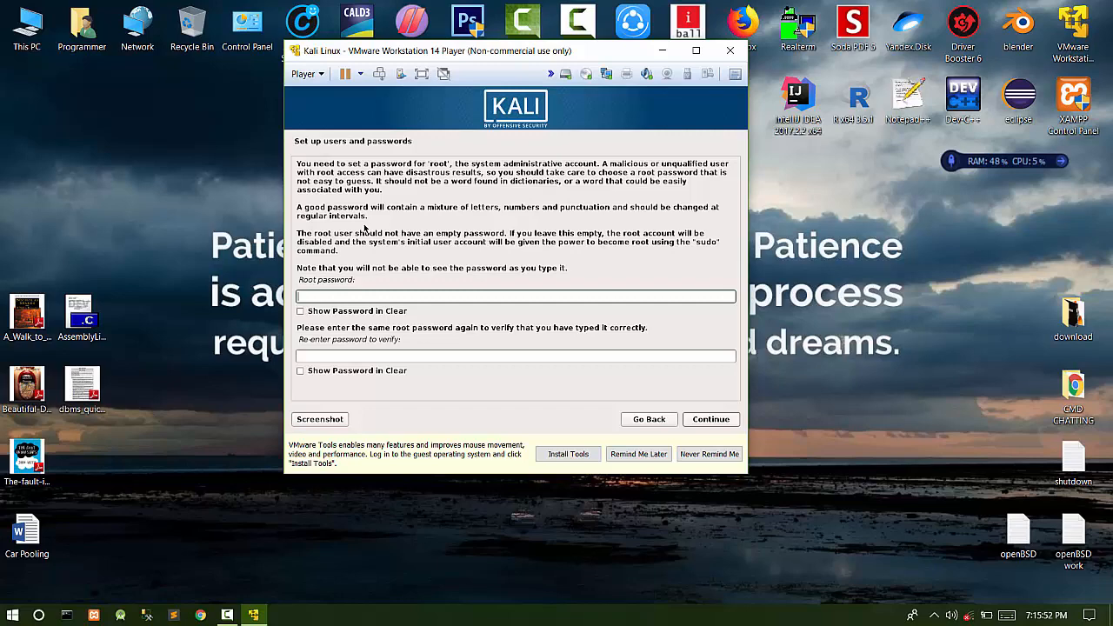
- Enter the root password, confirm it in the second field, and submit
text(toor)
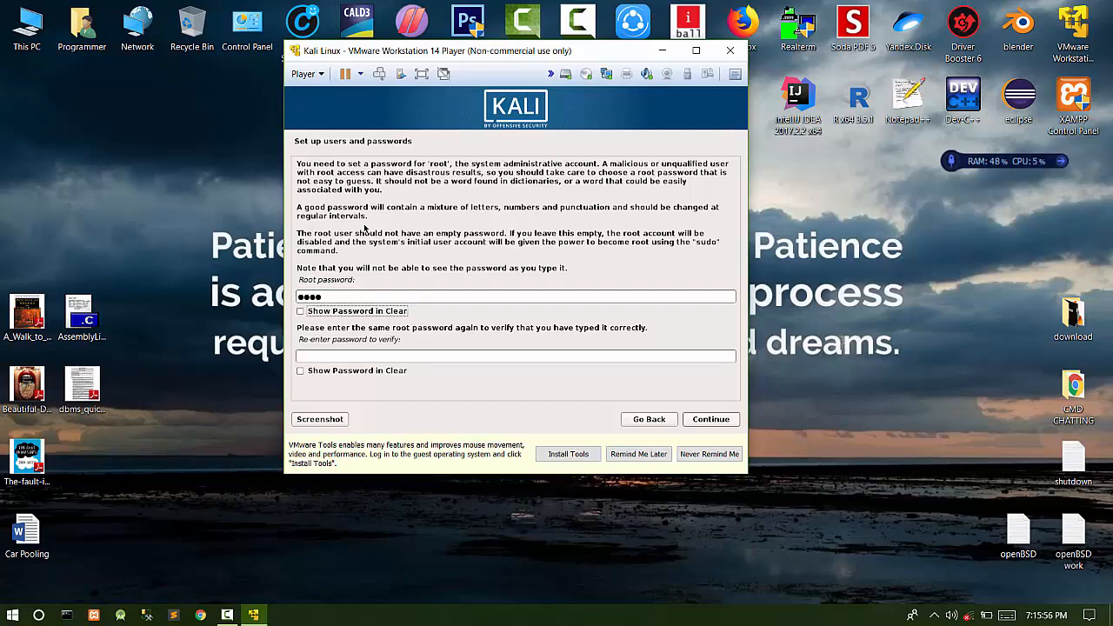
key(Tab)
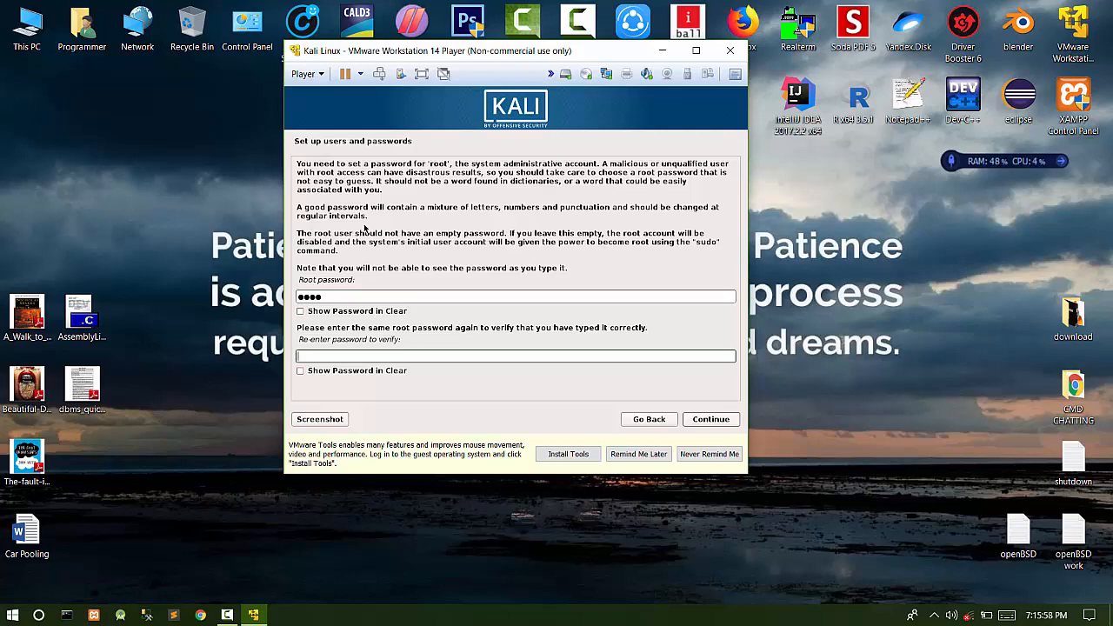
text(toor)
key(Tab)
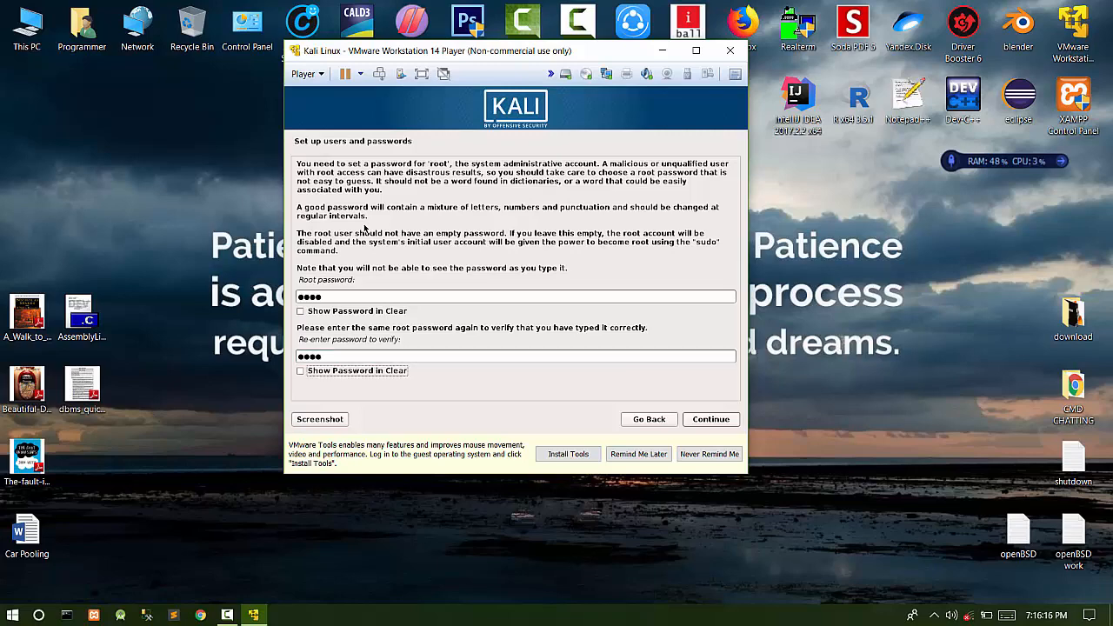
key(Tab)
key(Return)
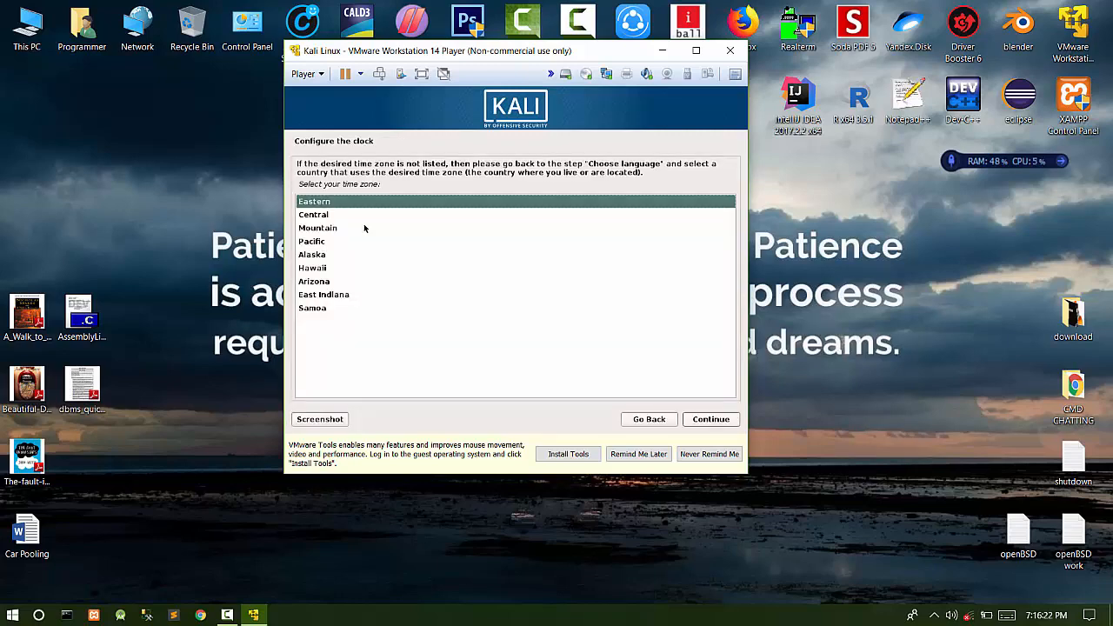
- Accept Eastern as the time zone and wait for Partition disks
key(Return)
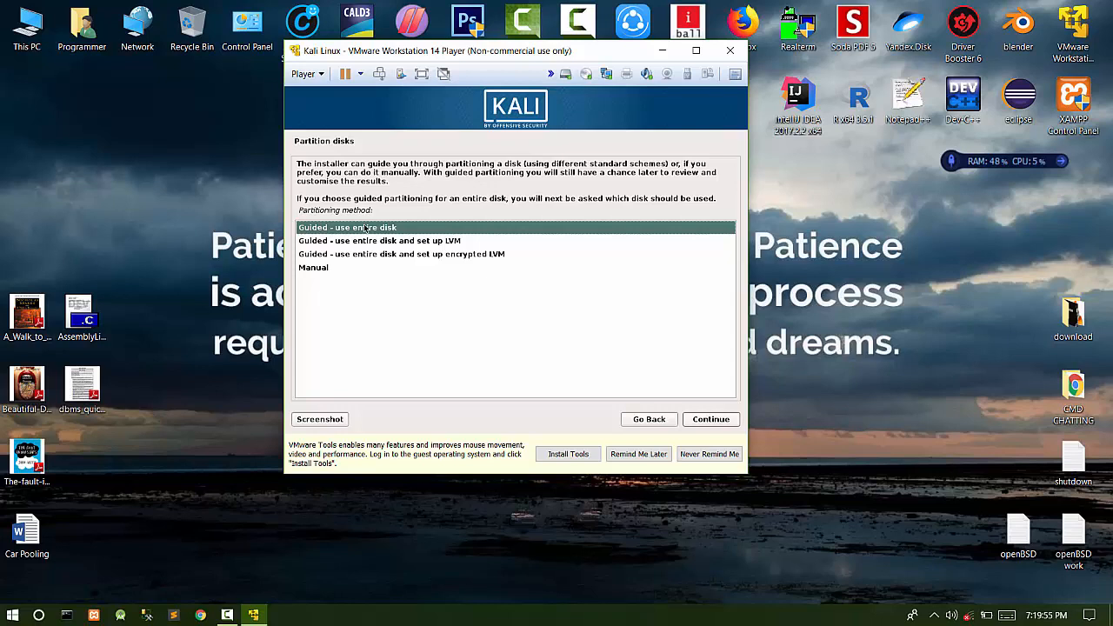
- Choose Manual partitioning and create a new empty partition table on SCSI3 (sda)
key(Down)
key(Down)
key(Down)
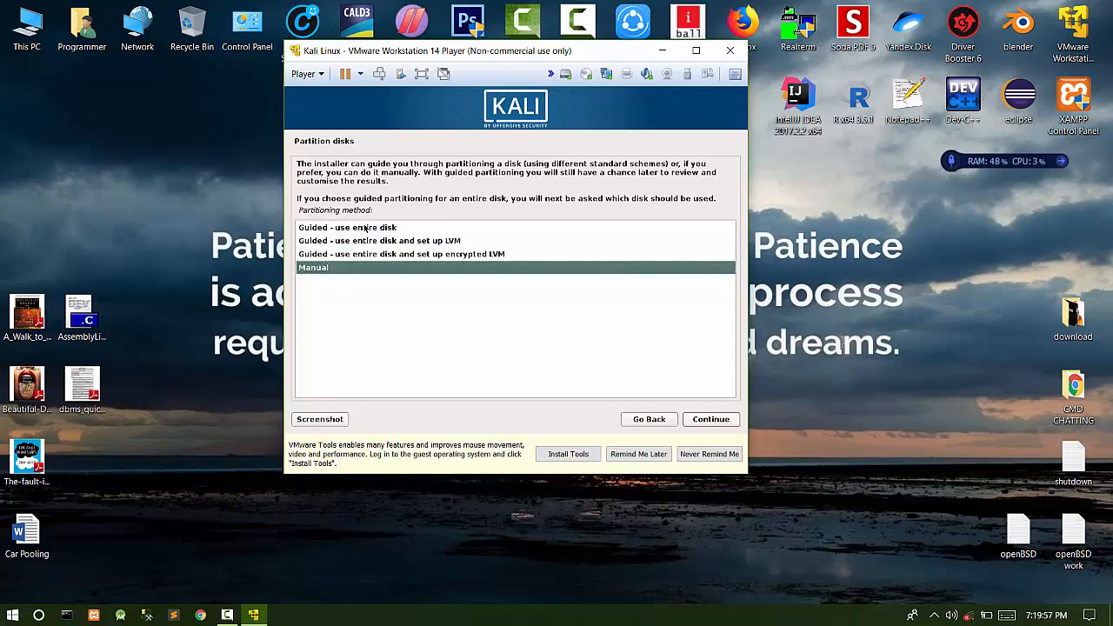
key(Return)
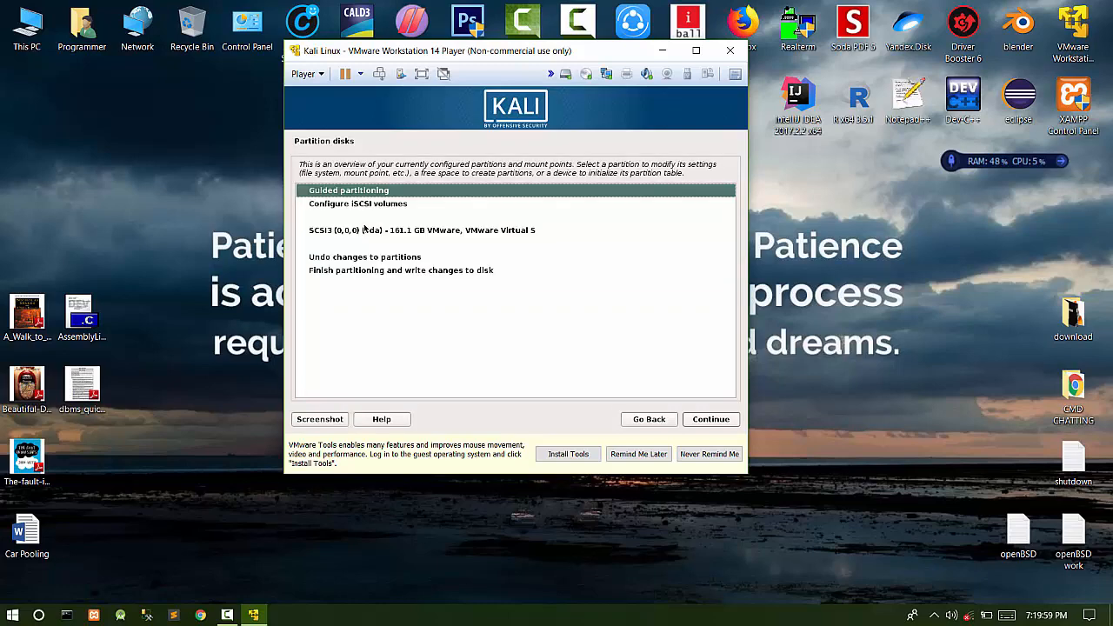
key(Down)
key(Down)
key(Down)
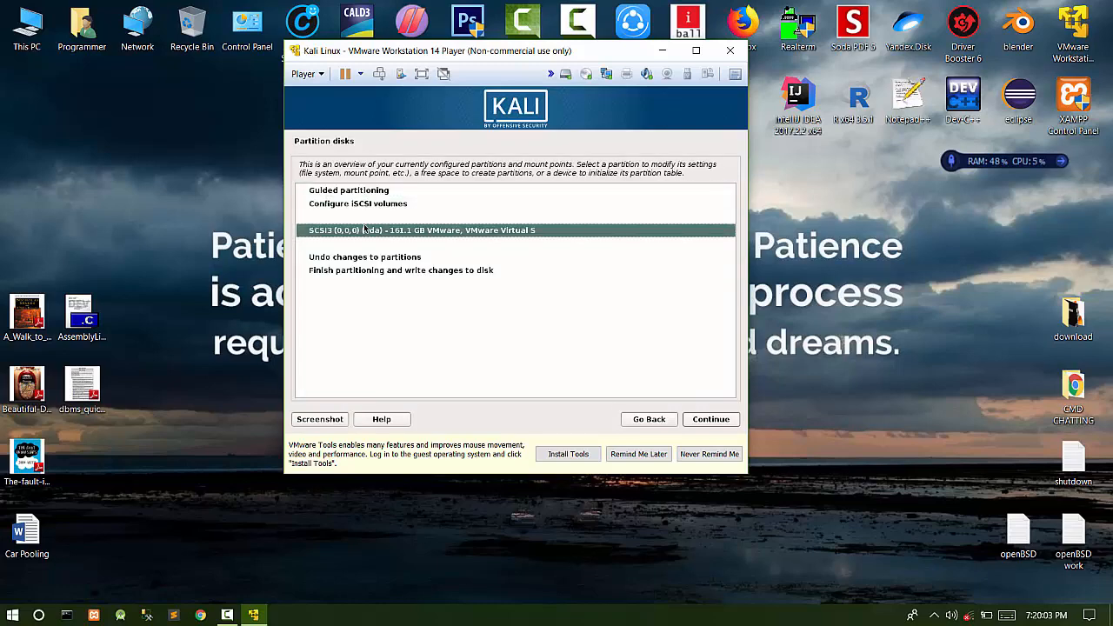
key(Return)
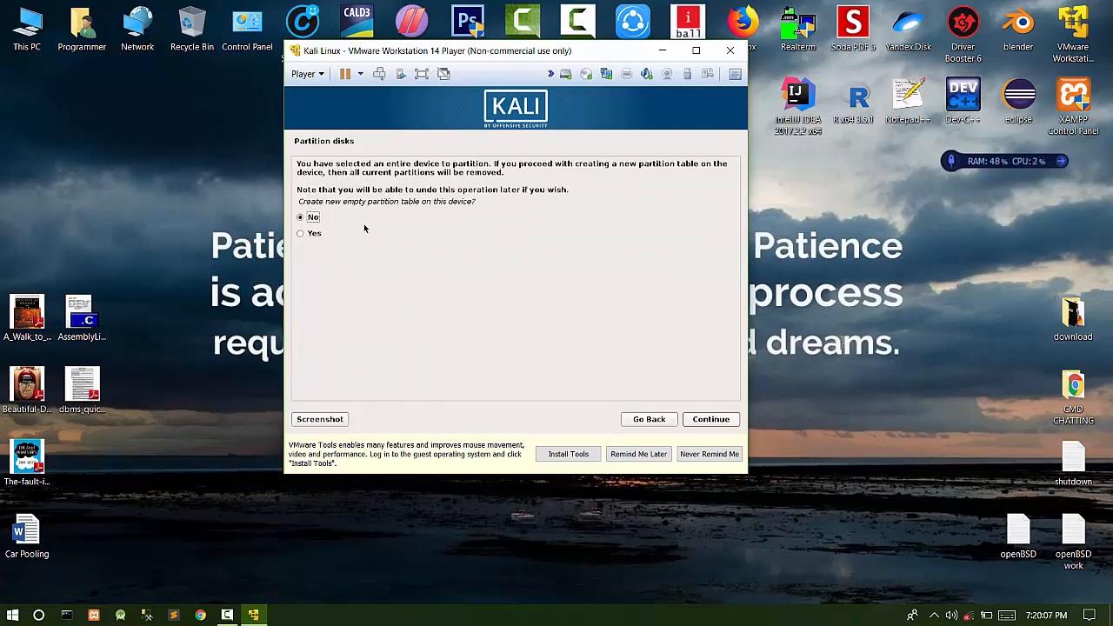
key(Down)
key(Return)
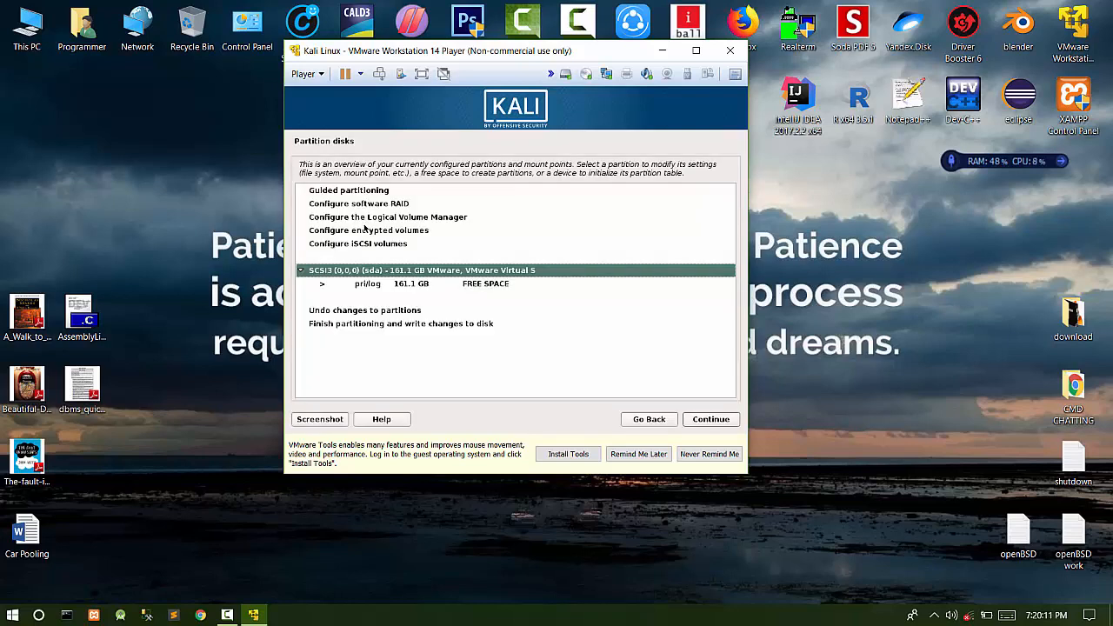
- Start creating a new partition in the 161.1 GB free space
key(Down)
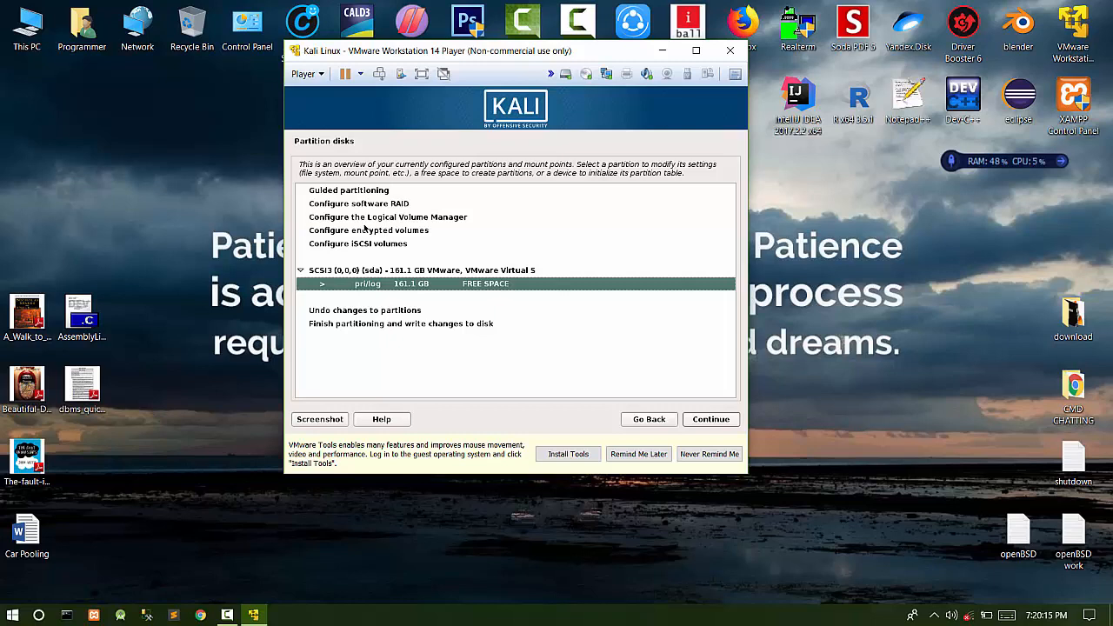
key(Return)
key(Return)
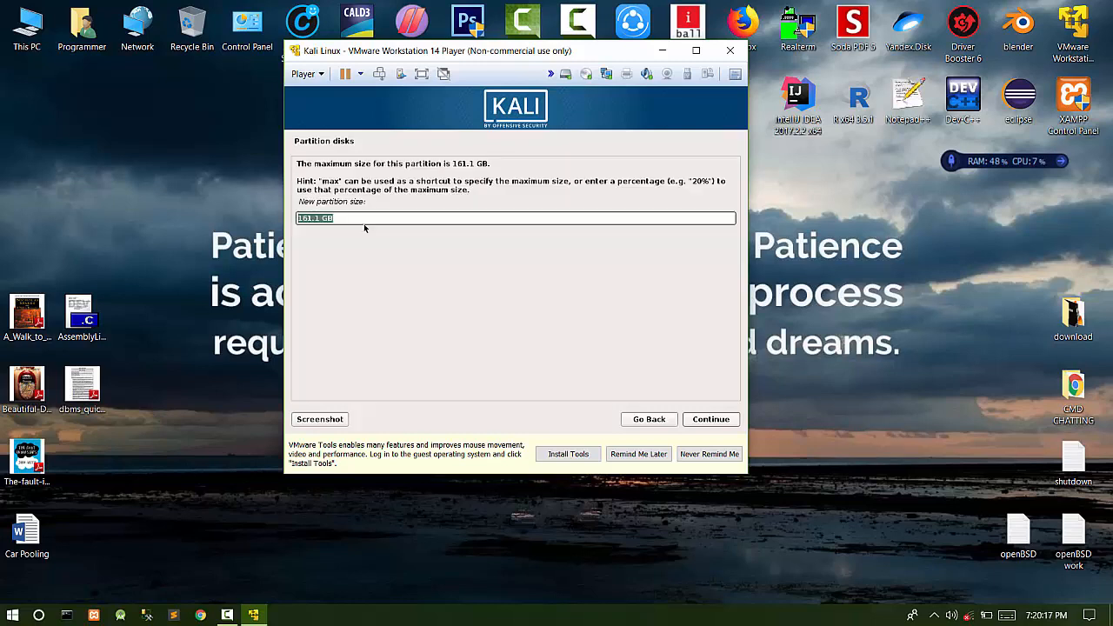
- Change the new partition size from 161.1 to 50 GB
key(Left)
key(Right)
key(Delete)
key(BackSpace)
key(BackSpace)
key(BackSpace)
key(BackSpace)
text(90)
key(BackSpace)
key(BackSpace)
text(50)
key(Return)
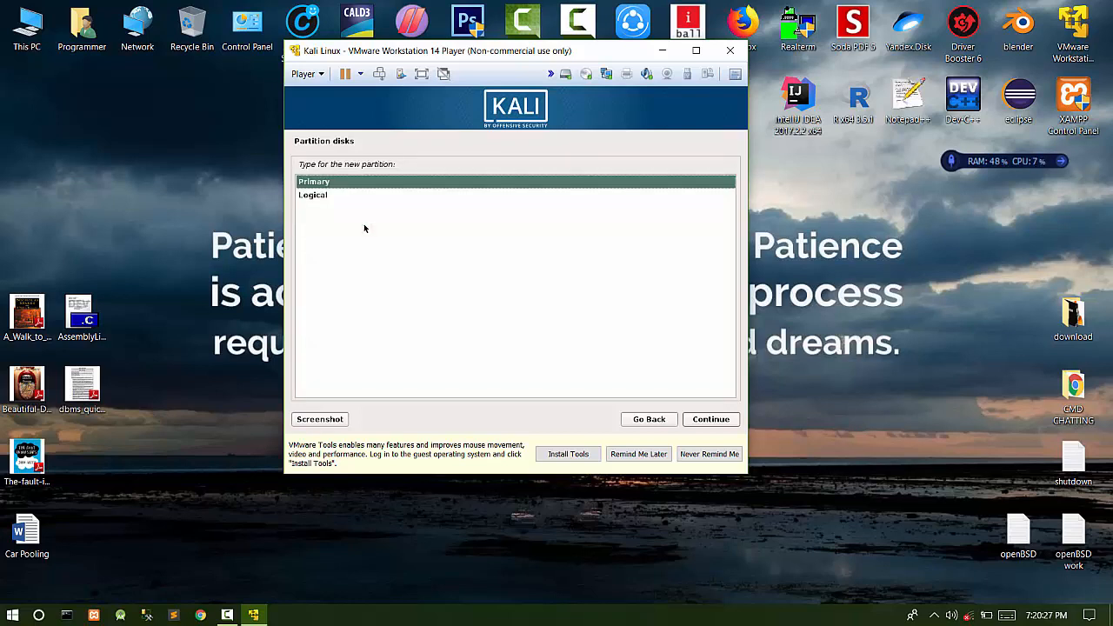
key(Return)
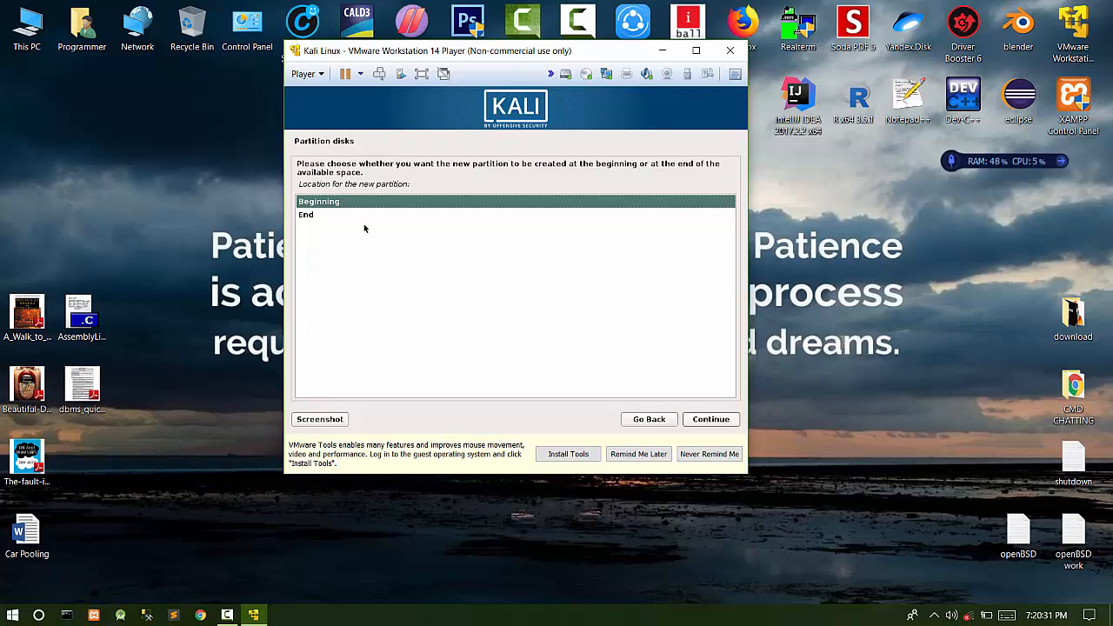
- Place the partition at the beginning of free space and open its mount point choices
key(Return)
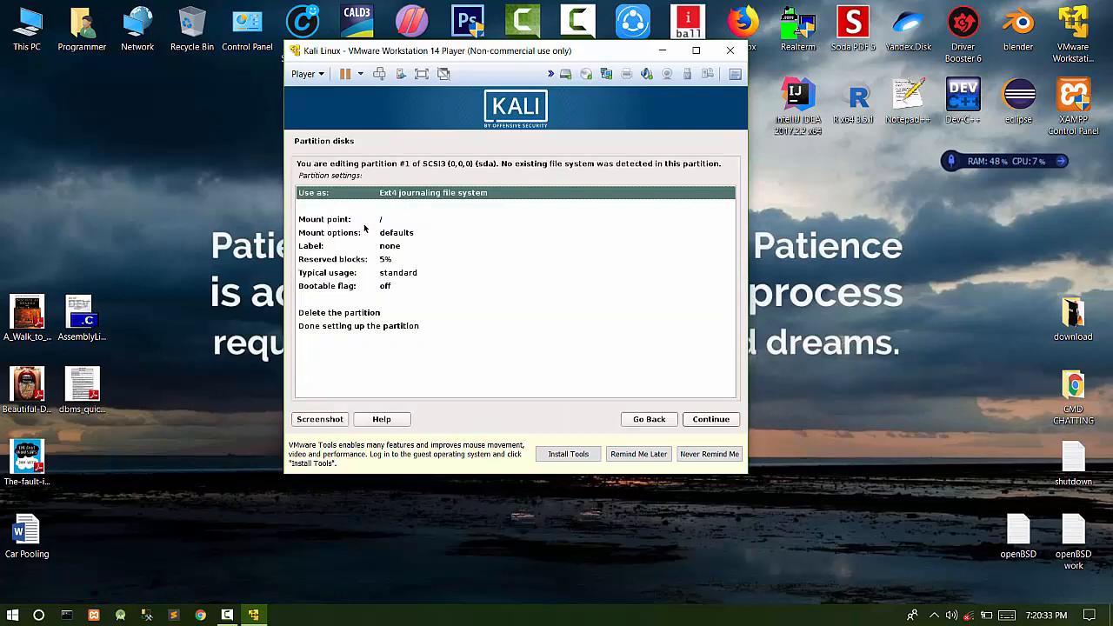
key(Down)
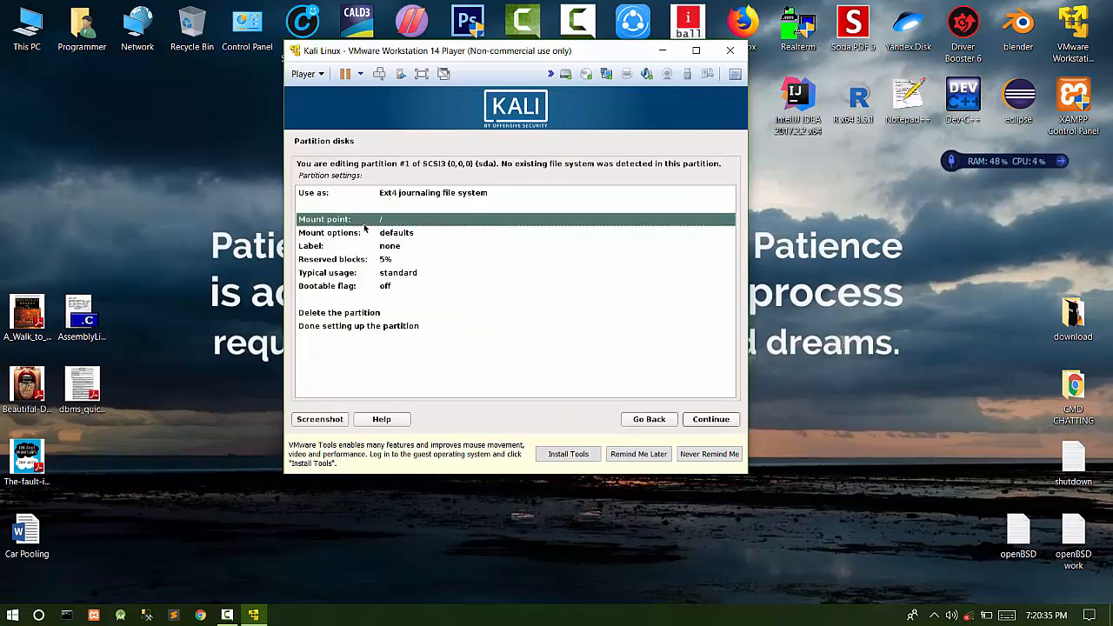
key(Return)
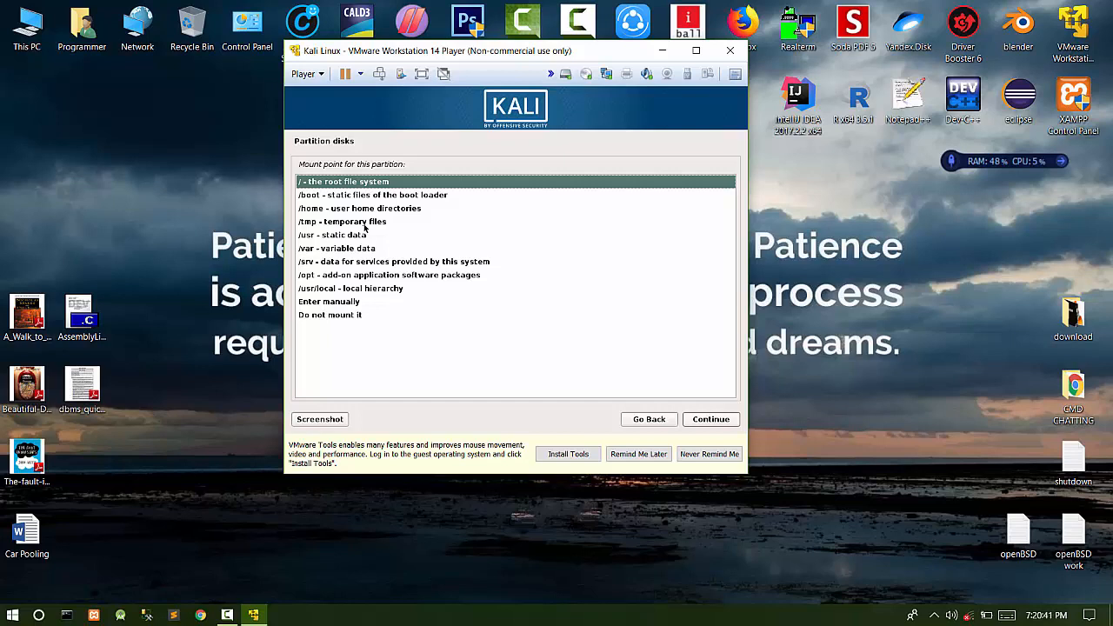
- Mount the 50 GB ext4 partition at / (root file system) and finish its setup
key(Down)
key(Down)
key(Down)
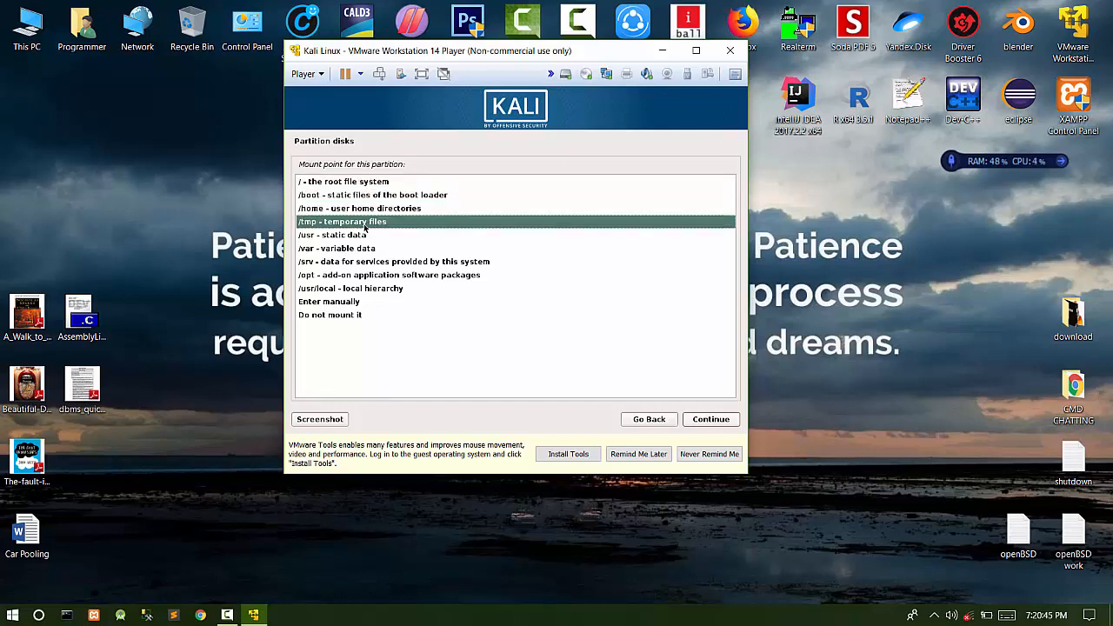
key(Up)
key(Up)
key(Up)
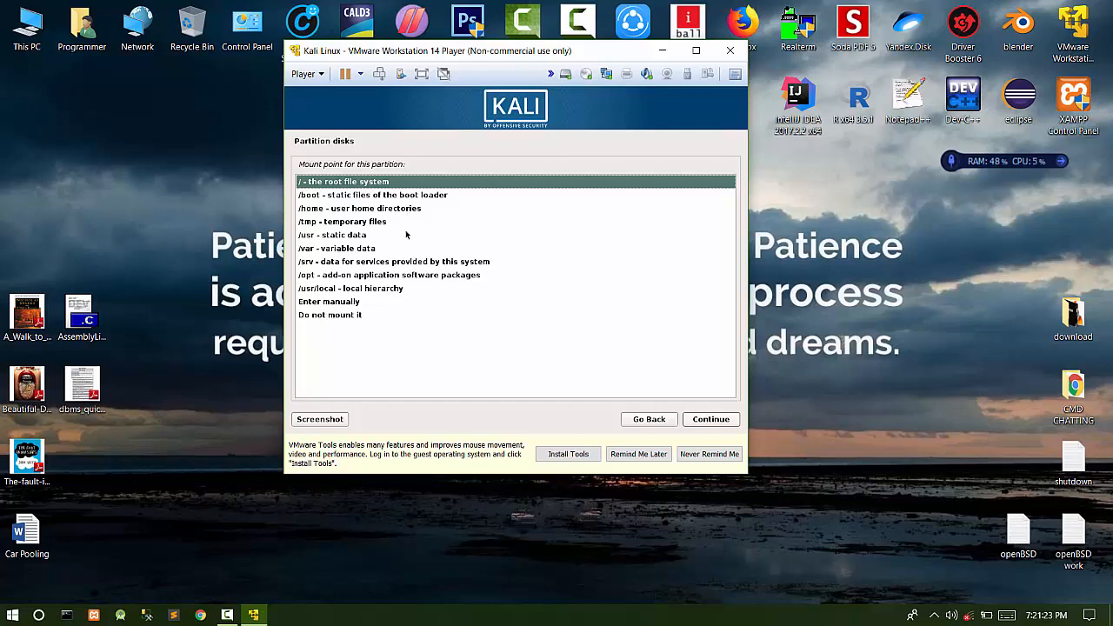
key(Return)
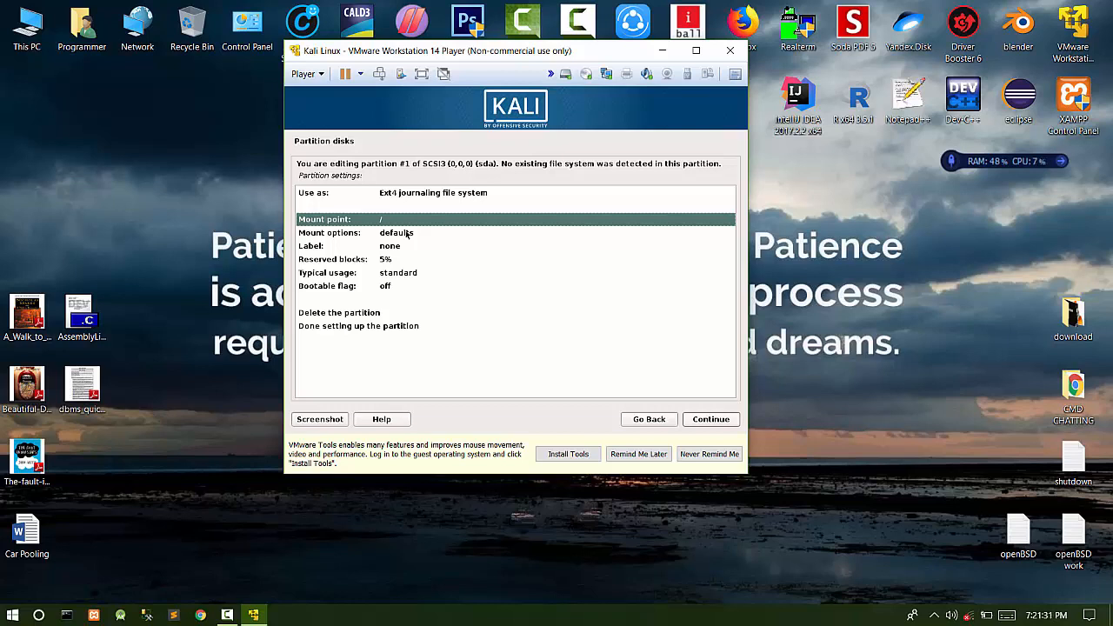
key(Down)
key(Down)
key(Down)
key(Down)
key(Down)
key(Down)
key(Down)
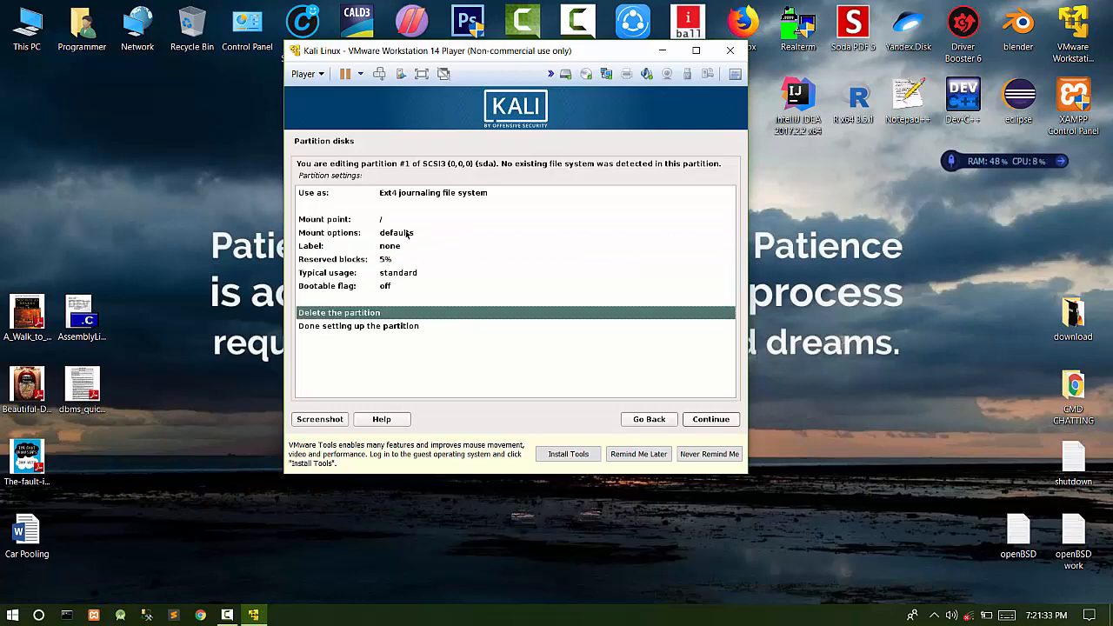
key(Up)
key(Up)
key(Up)
key(Up)
key(Up)
key(Up)
key(Up)
key(Up)
key(Up)
key(Up)
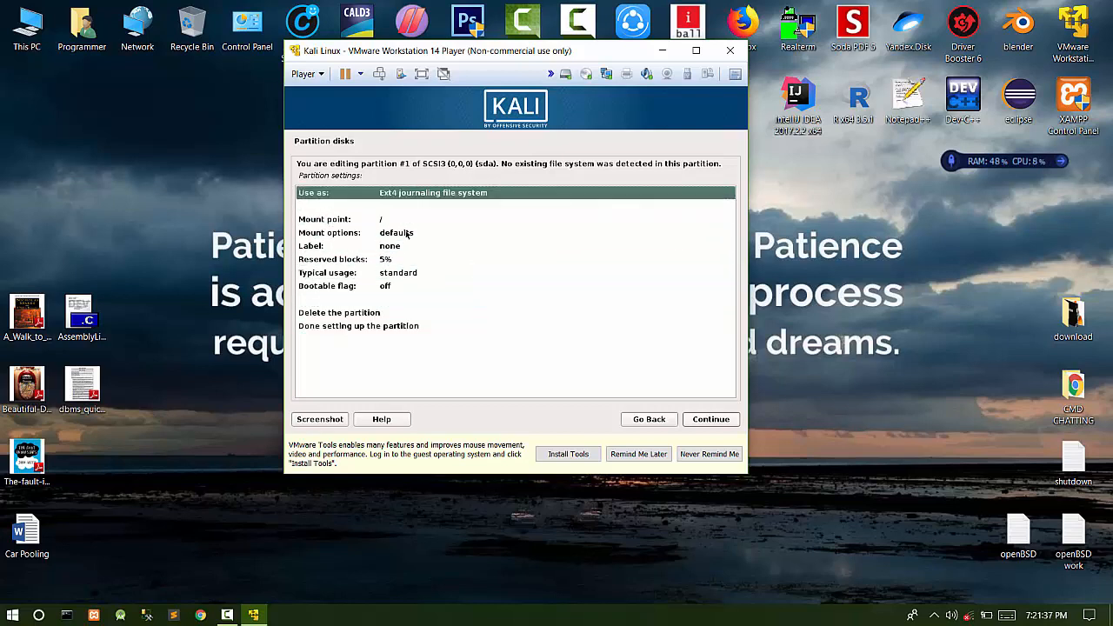
key(Down)
key(Down)
key(Down)
key(Down)
key(Down)
key(Down)
key(Down)
key(Down)
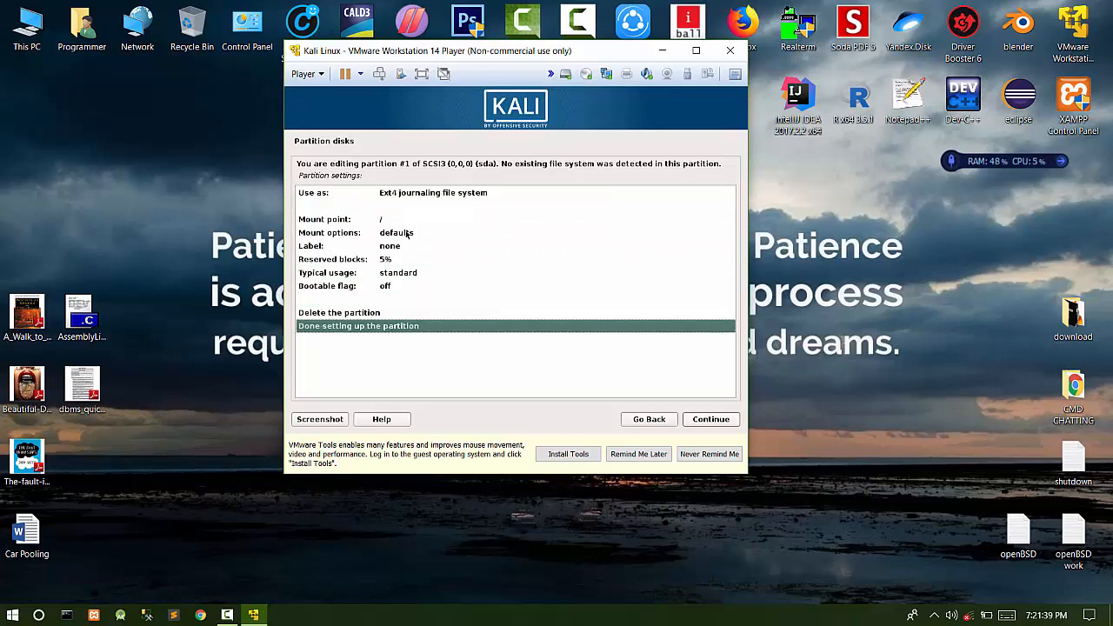
key(Return)
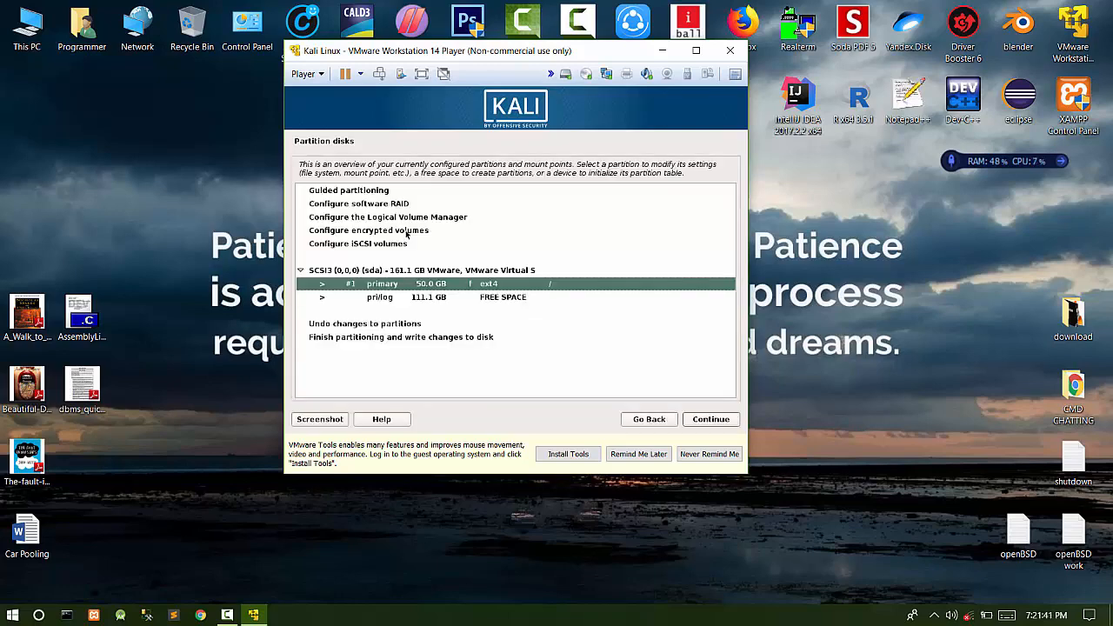
- Create a new 80 GB partition from the 111.1 GB free space
key(Down)
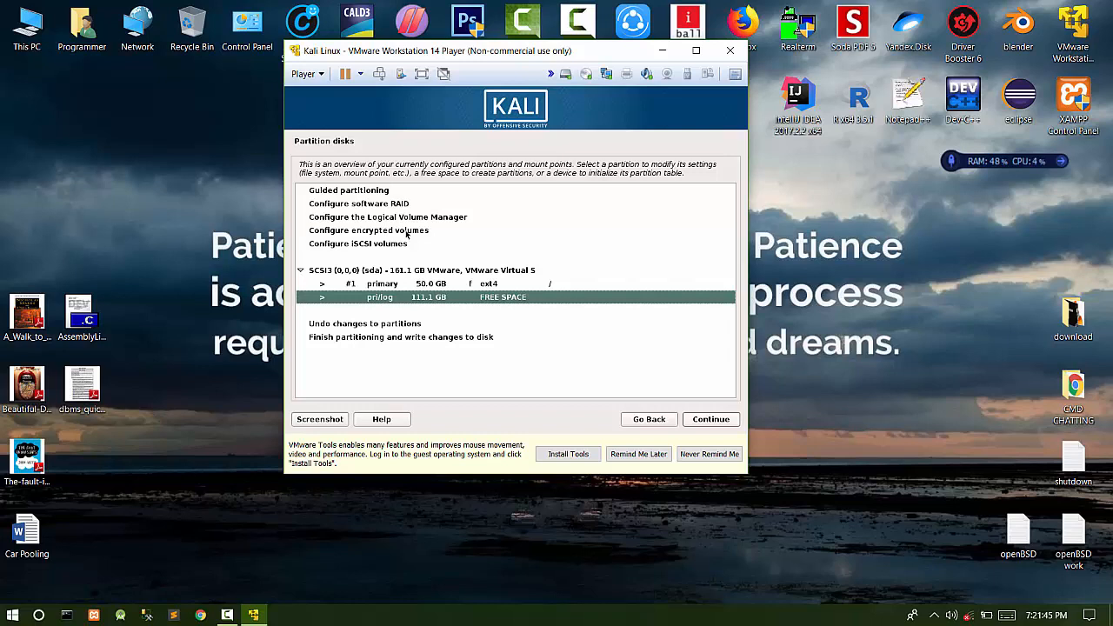
key(Return)
key(Return)
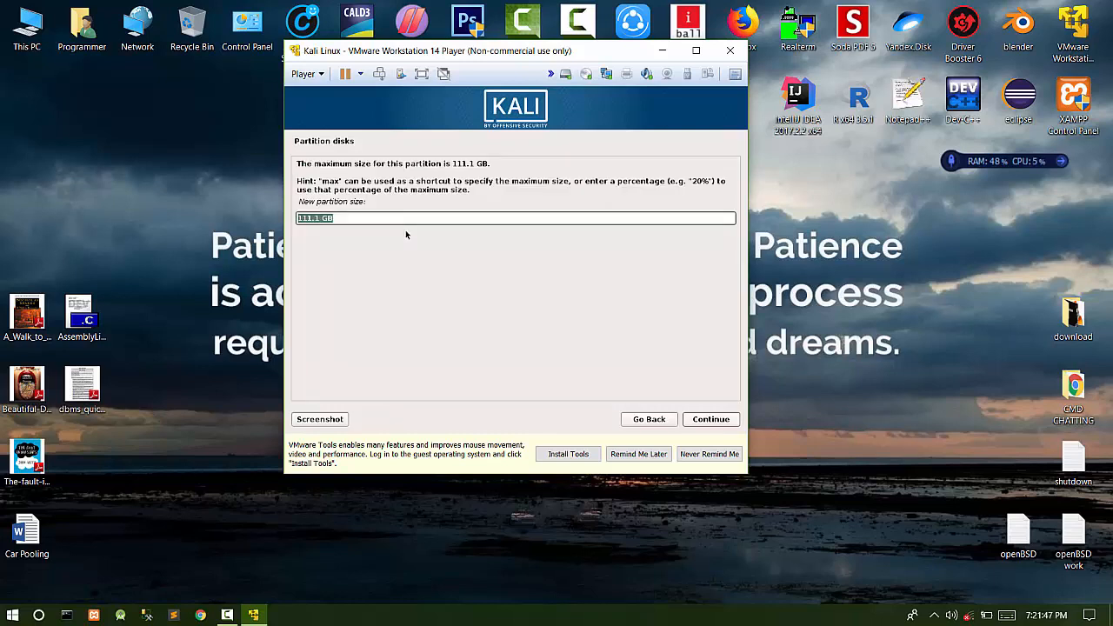
key(End)
key(Left)
key(Left)
key(BackSpace)
key(BackSpace)
key(BackSpace)
key(BackSpace)
key(BackSpace)
text(80)
key(Return)
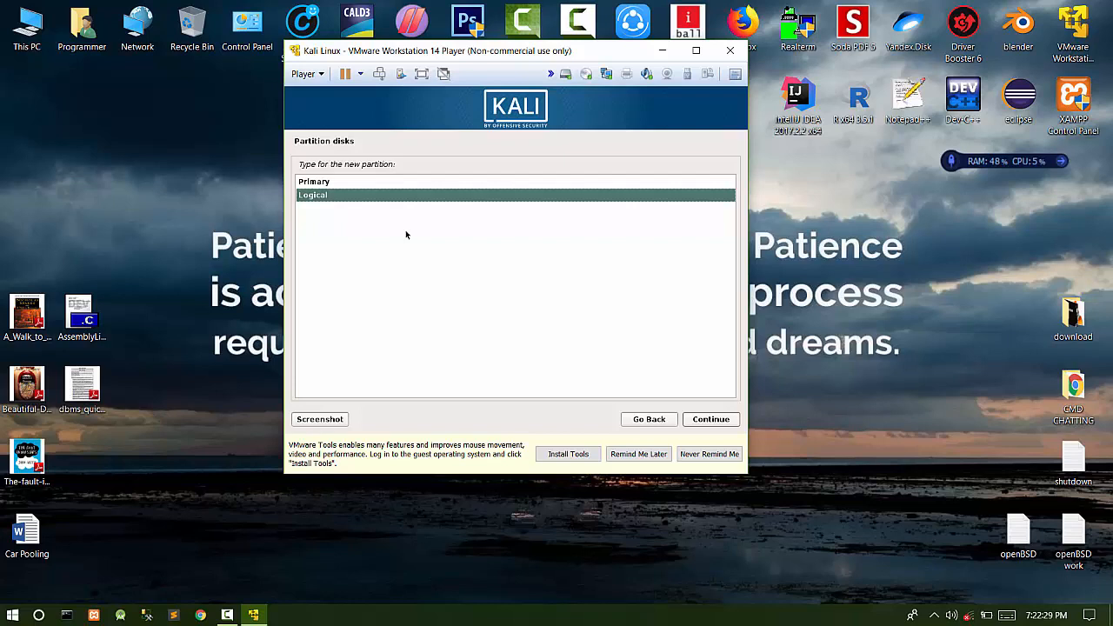
- Make it a logical partition at the beginning, mounted at /home, and finish setup
key(Return)
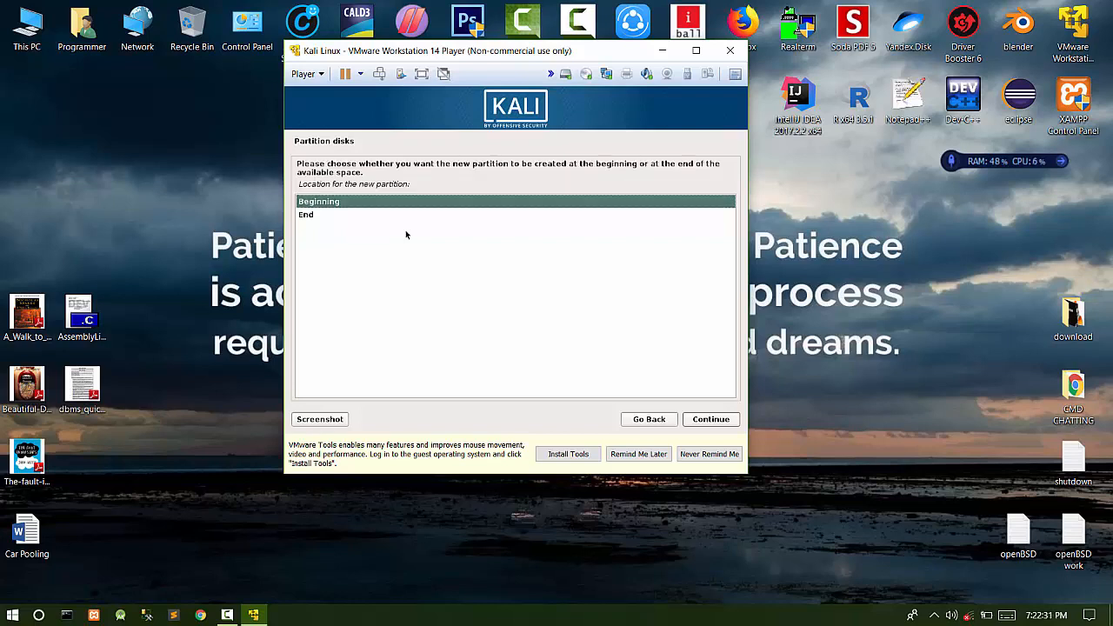
key(Down)
key(Down)
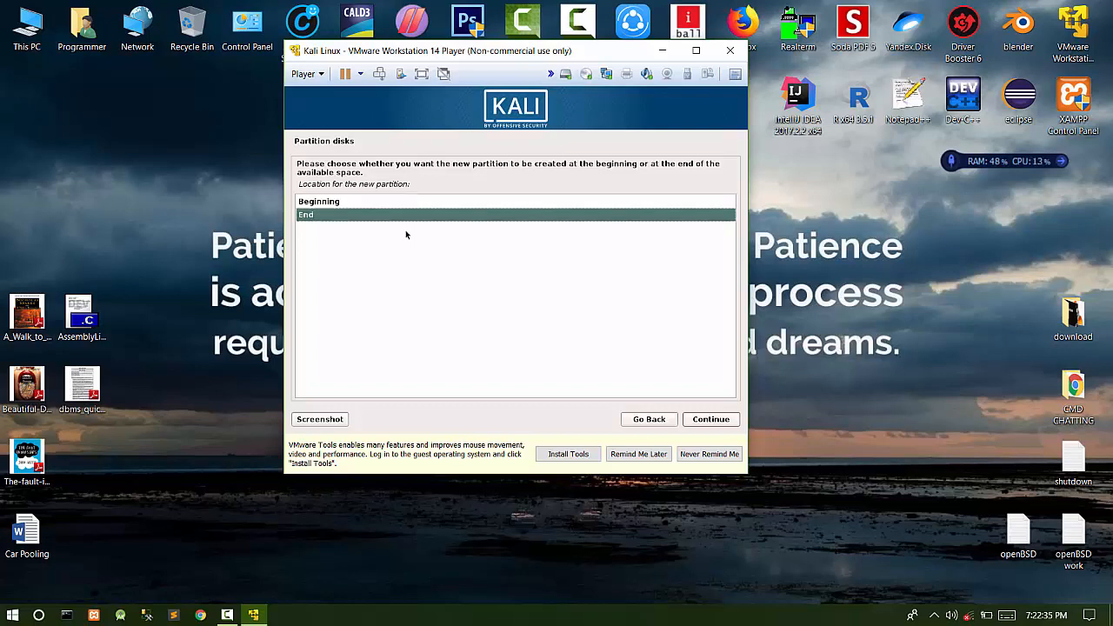
key(Up)
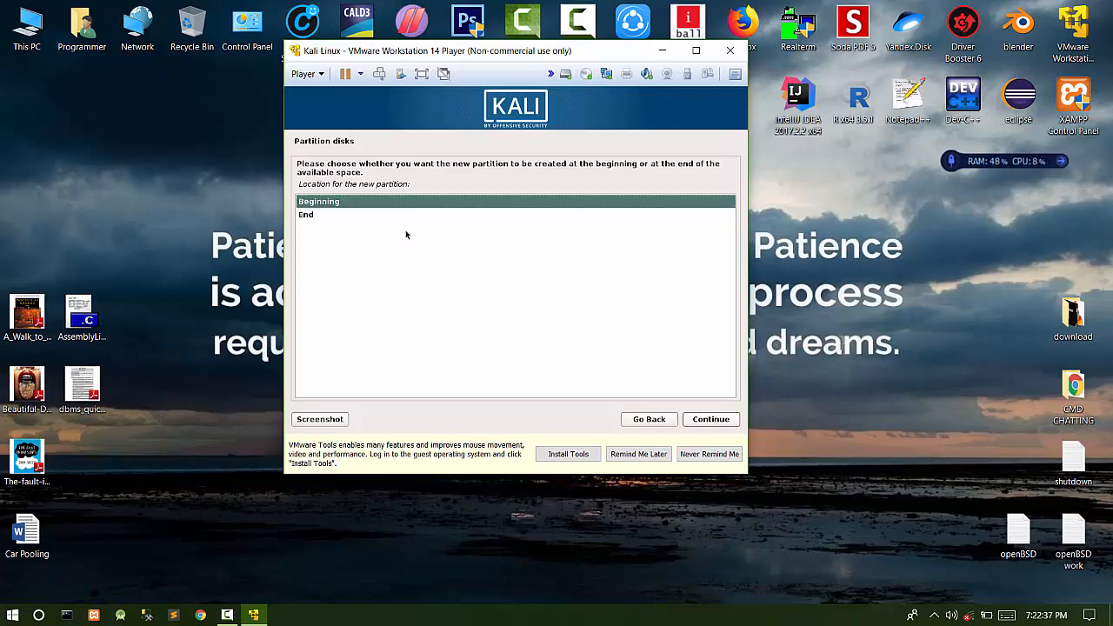
key(Return)
key(Down)
key(Down)
key(Down)
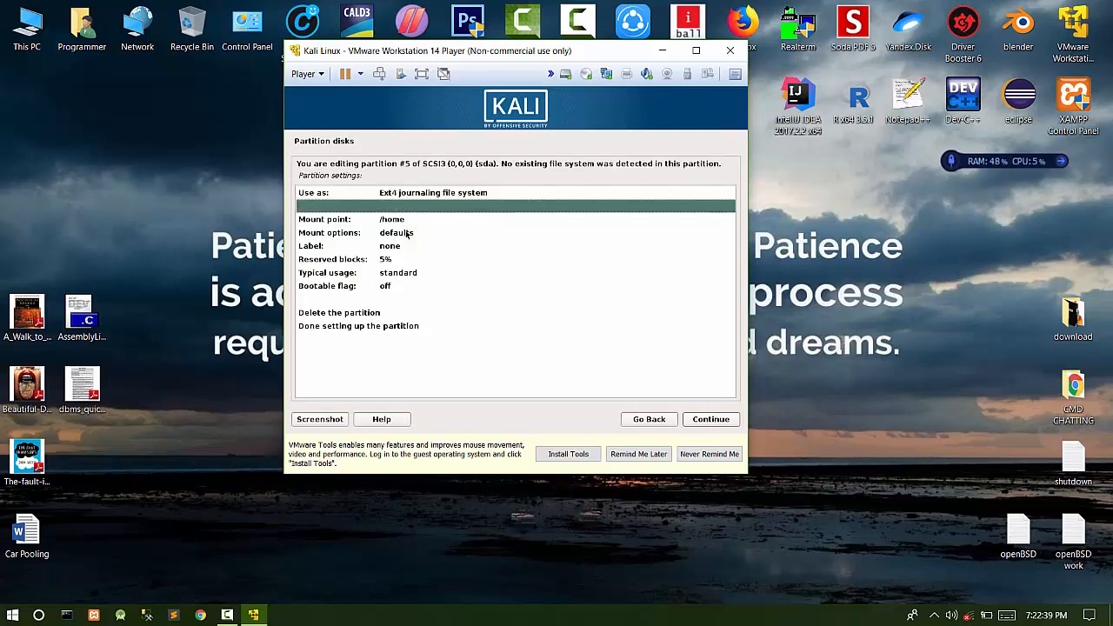
key(Up)
key(Down)
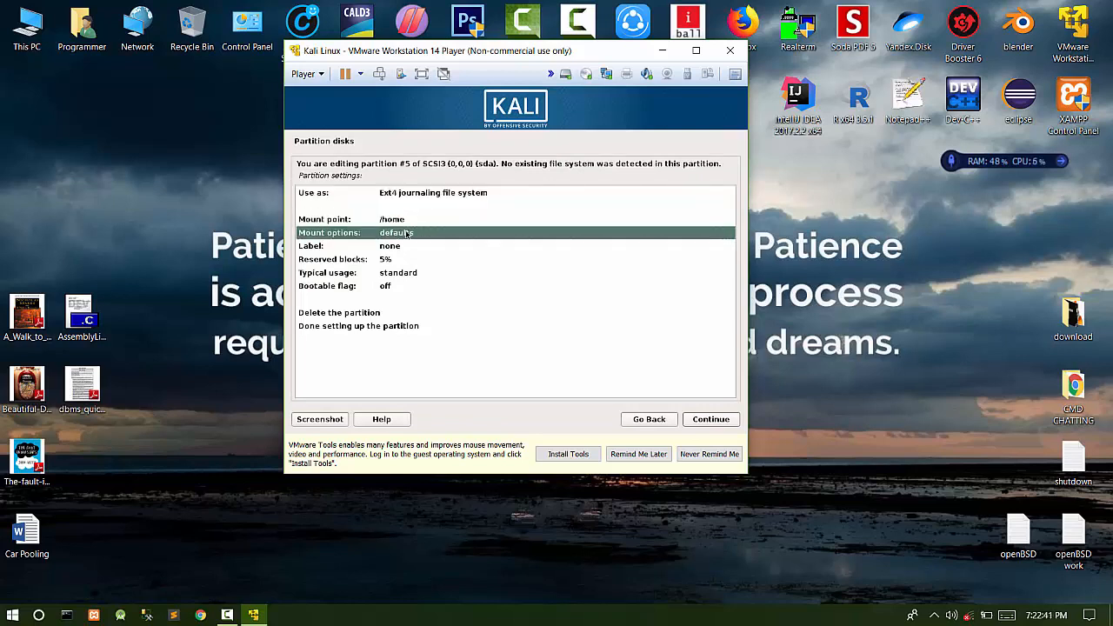
key(Down)
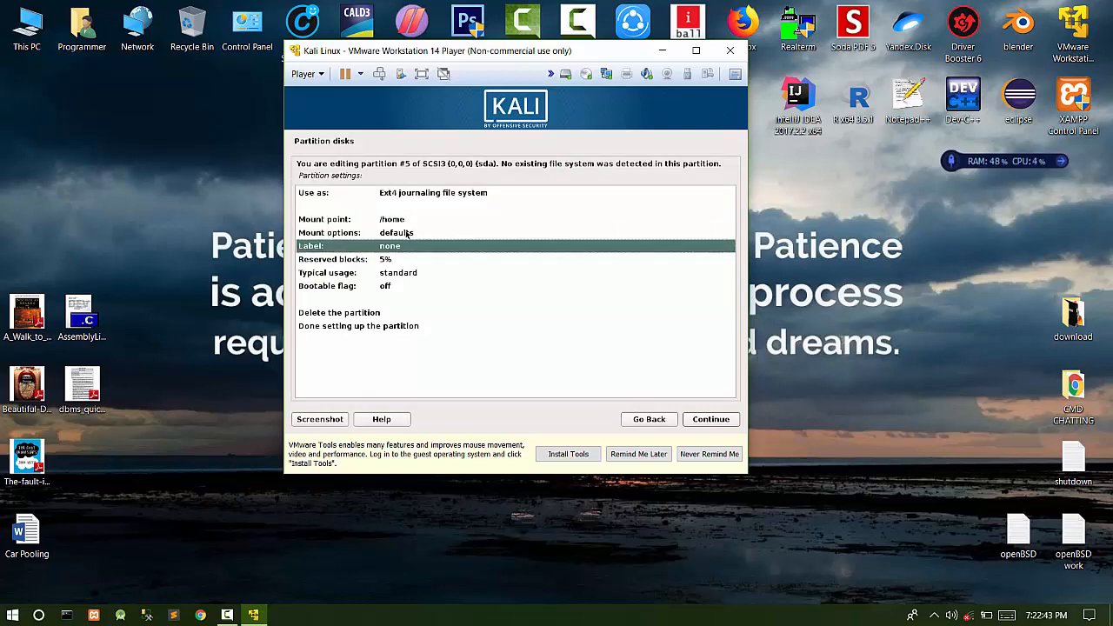
key(Down)
key(Down)
key(Down)
key(Down)
key(Down)
key(Return)
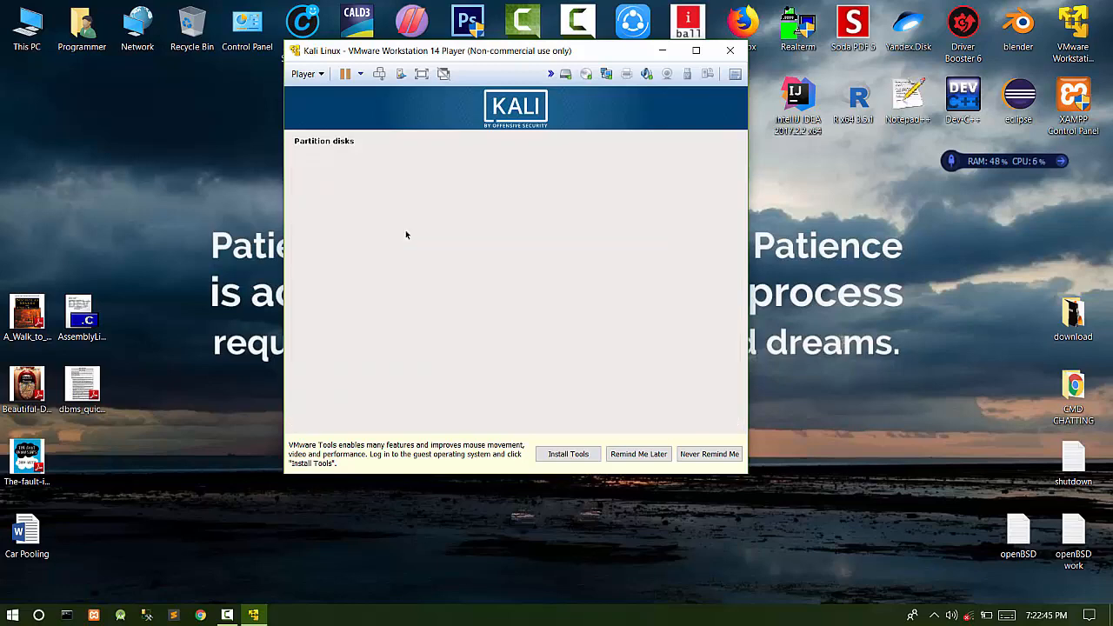
key(Down)
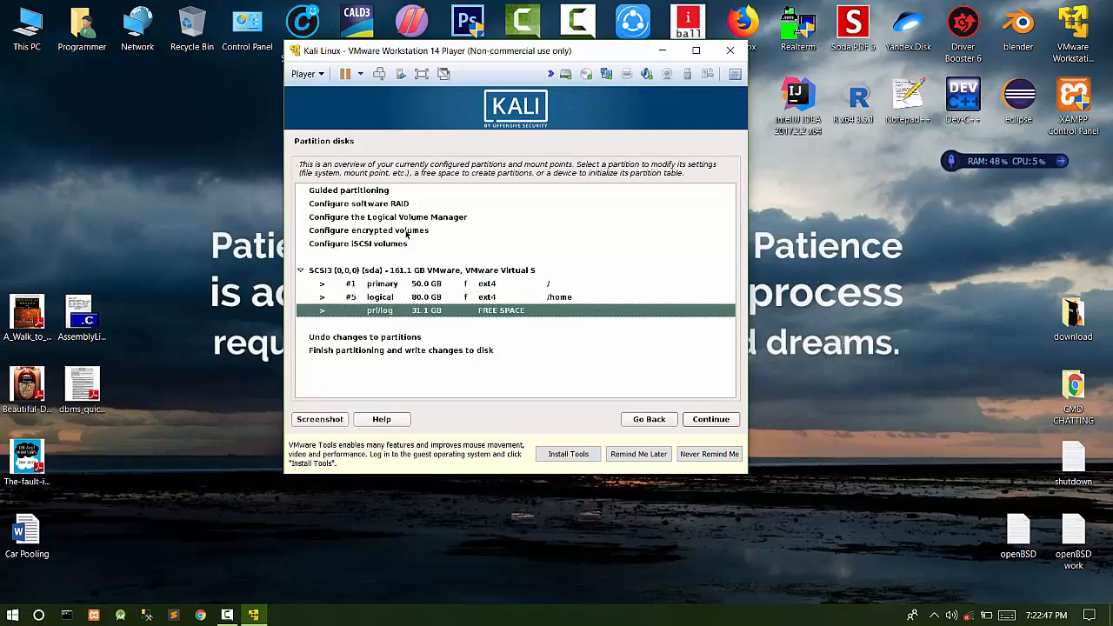
- Create a new 2 GB partition from the 31.1 GB free space
key(Return)
key(Return)
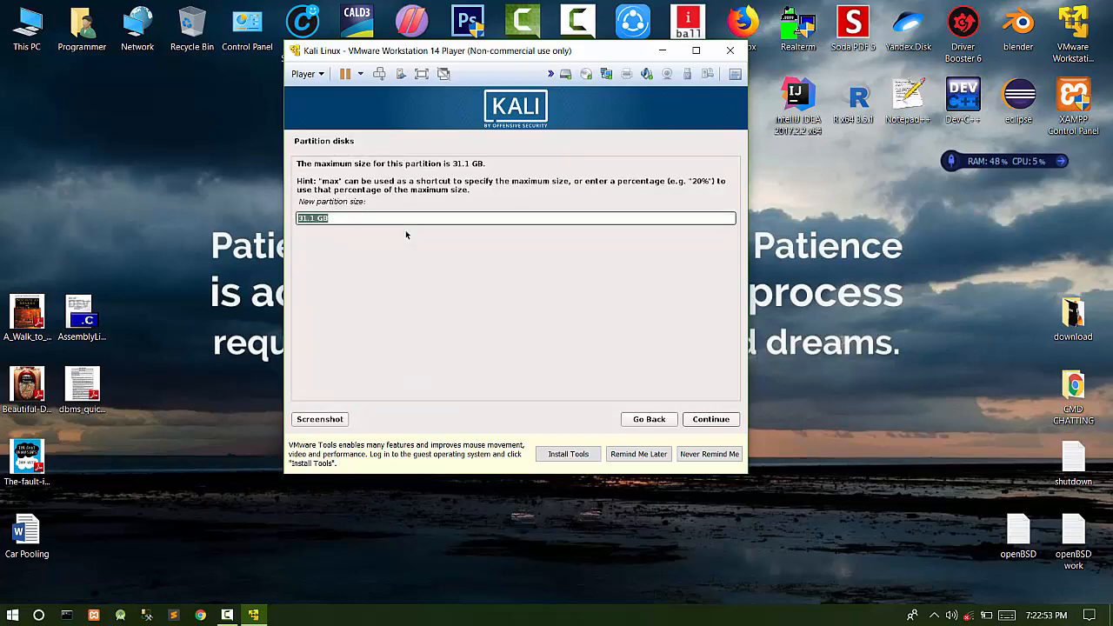
key(Left)
key(BackSpace)
key(BackSpace)
key(BackSpace)
key(BackSpace)
key(Tab)
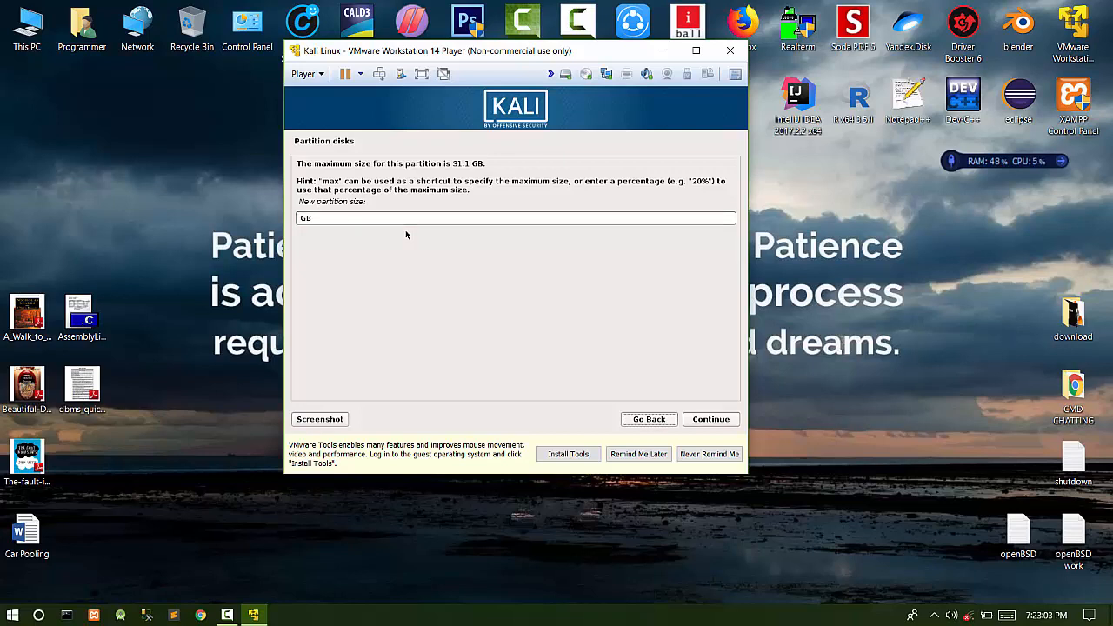
click(423, 217)
text(2)
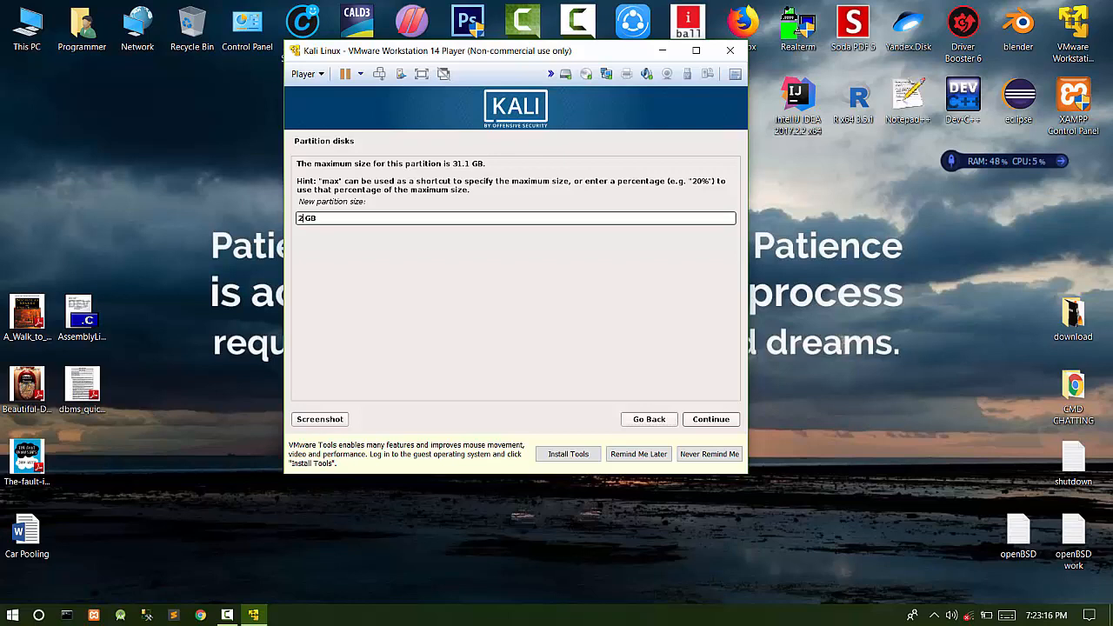
key(Return)
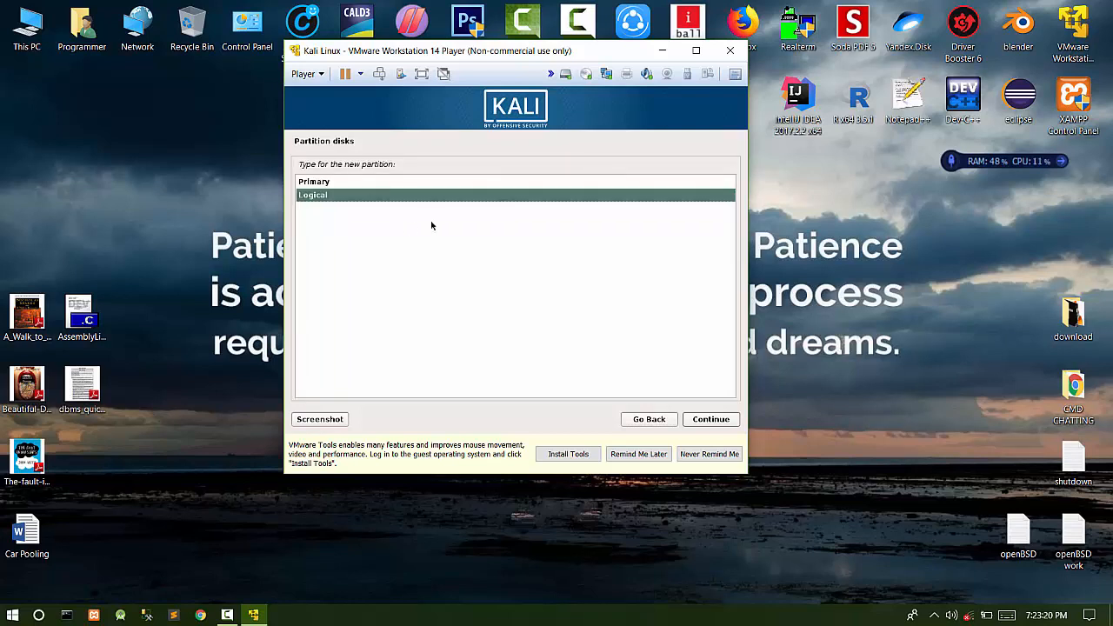
- Make it logical at the beginning, mounted at /boot, and finish setup
click(712, 421)
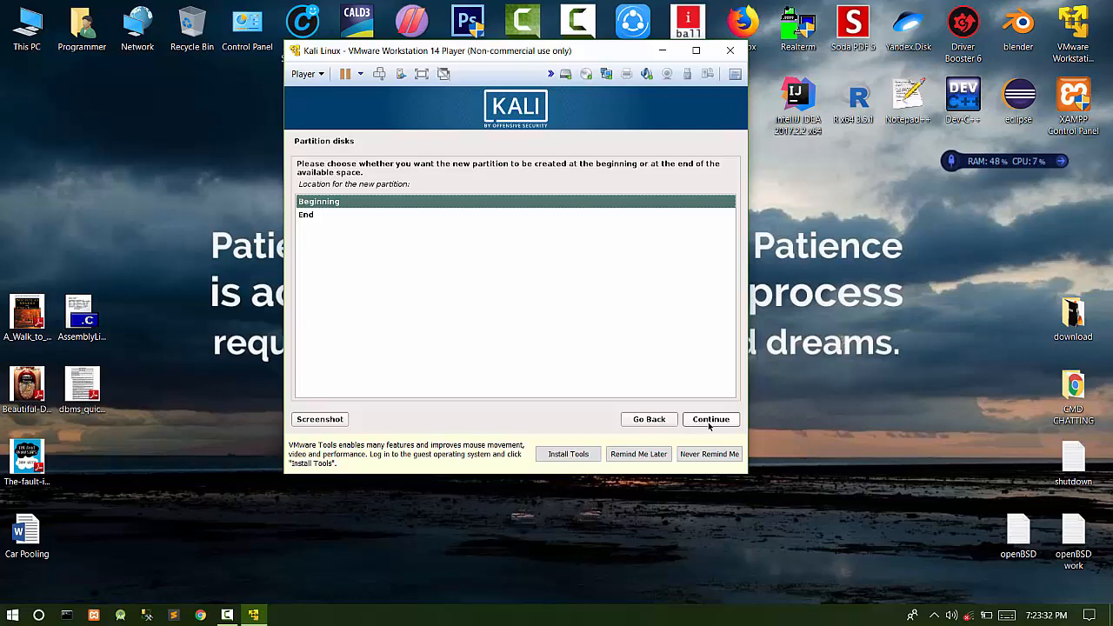
click(718, 422)
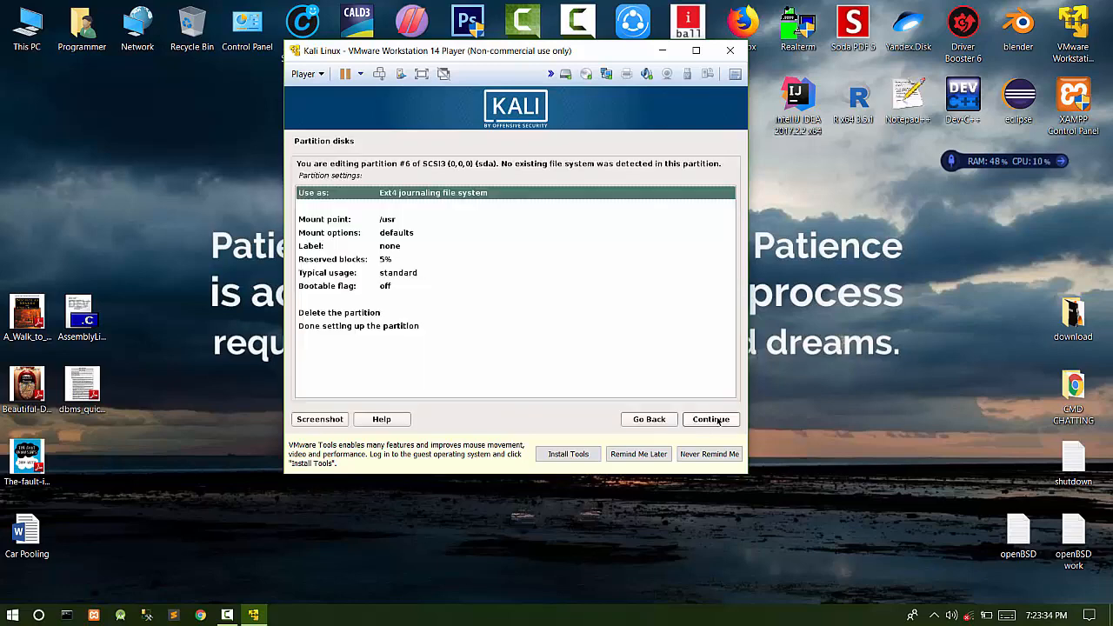
click(396, 223)
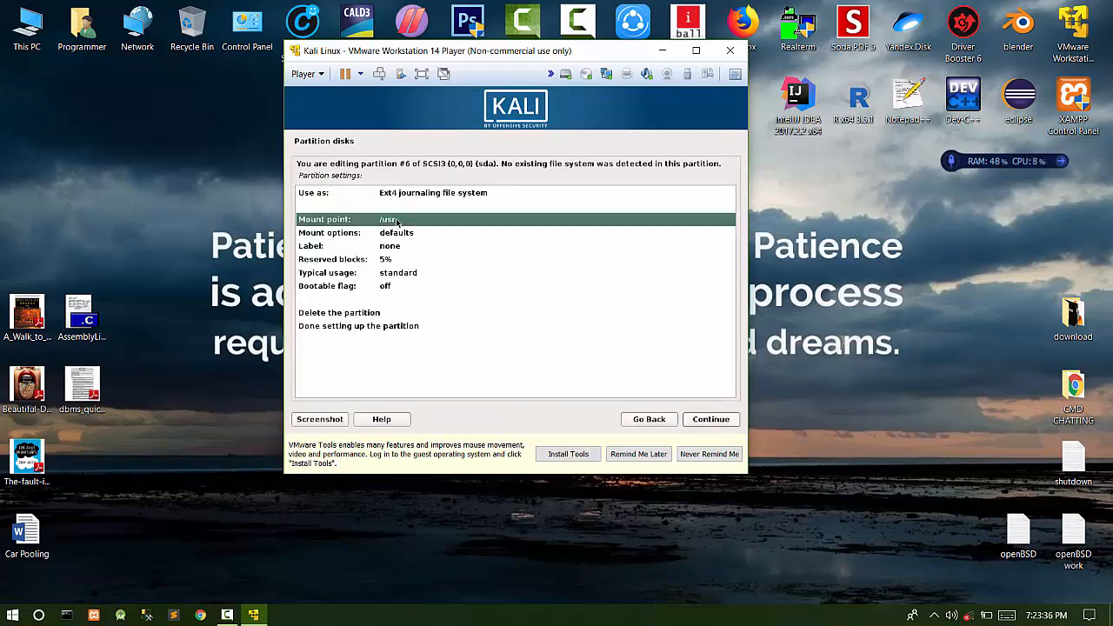
double_click(397, 221)
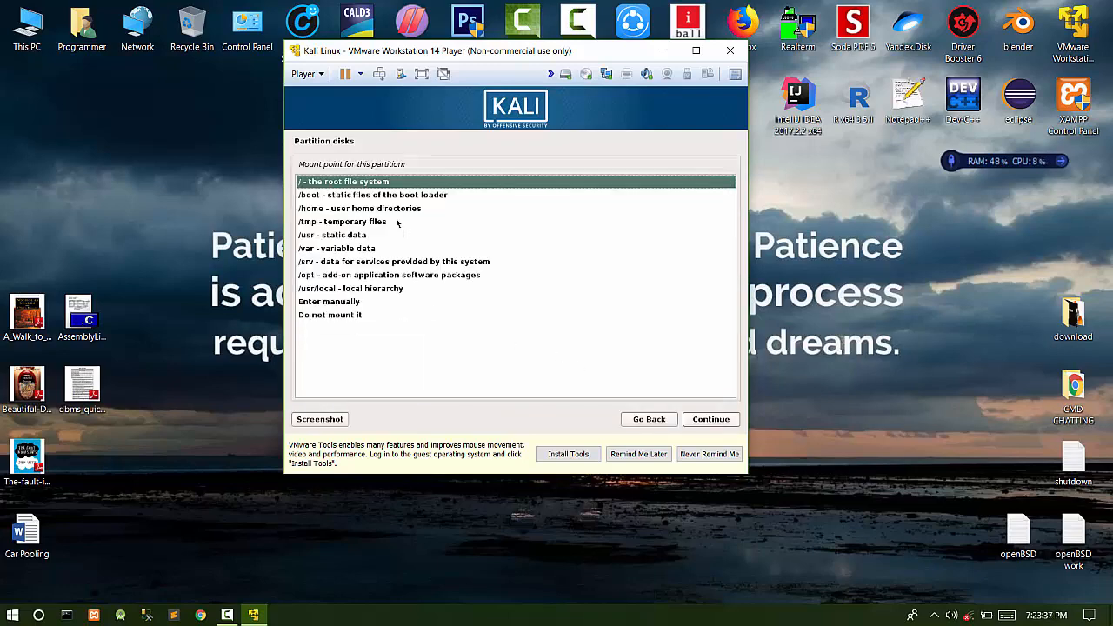
double_click(354, 196)
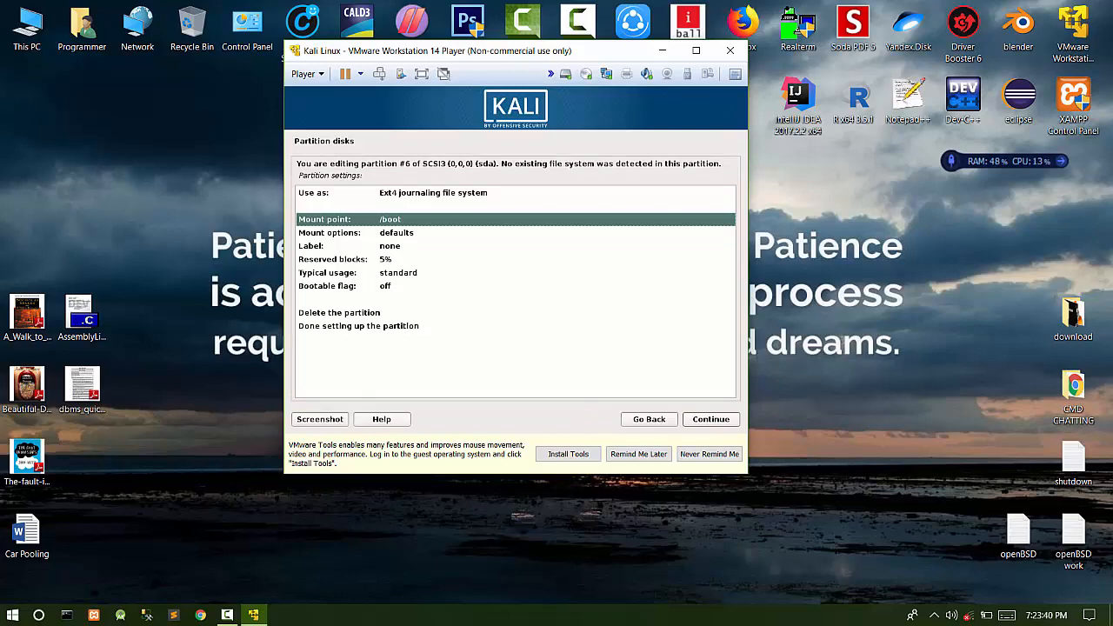
click(372, 325)
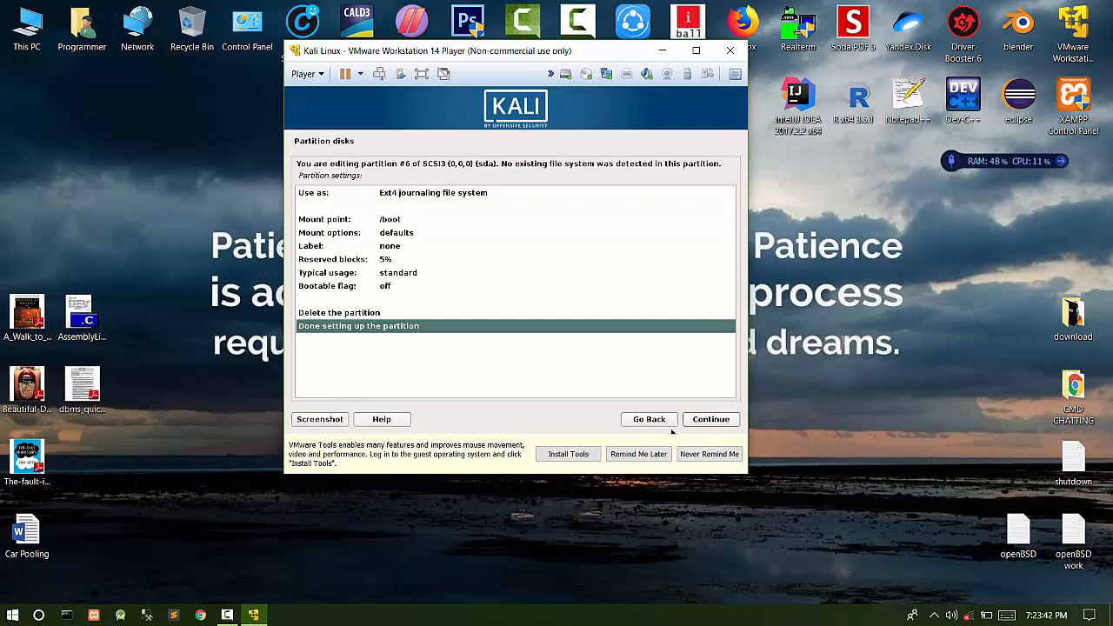
click(713, 422)
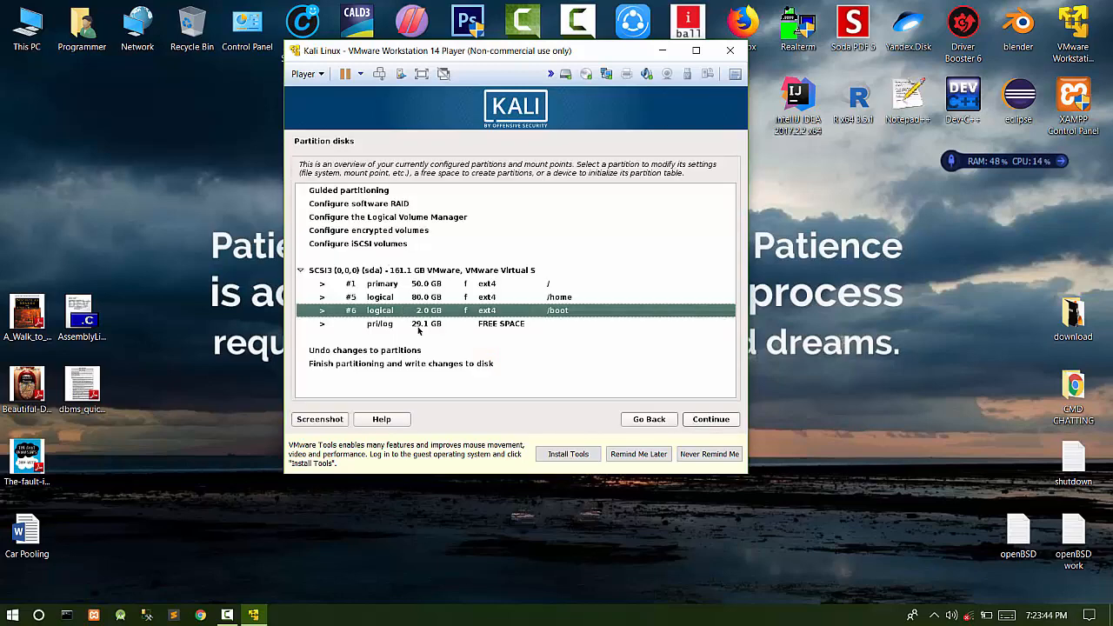
- Create a new 5 GB partition in the 29.1 GB free space
click(426, 325)
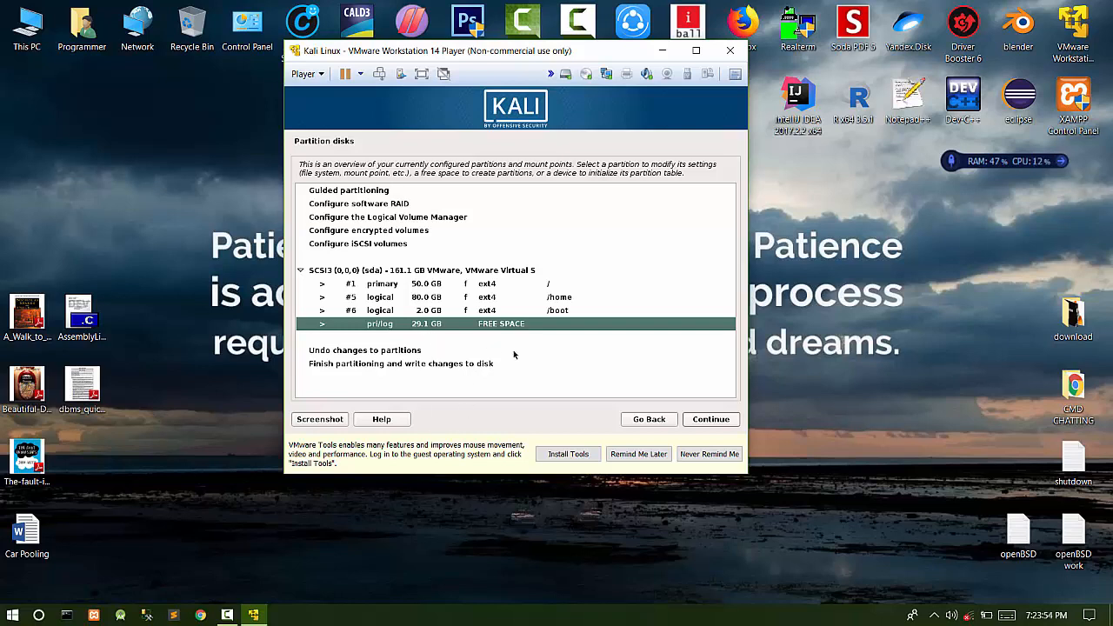
click(712, 423)
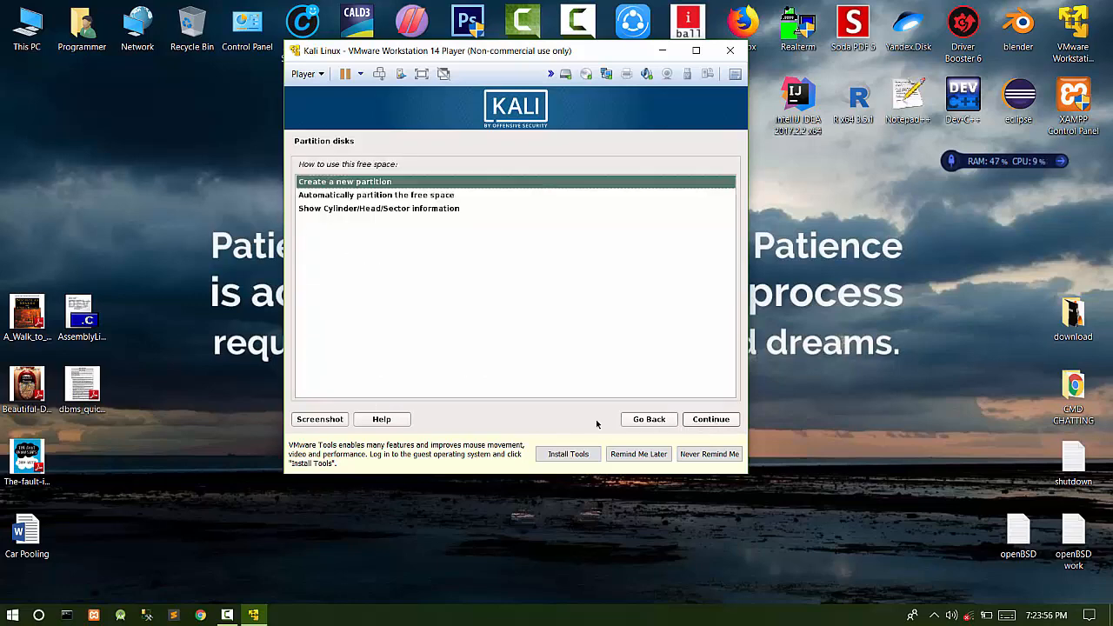
click(710, 419)
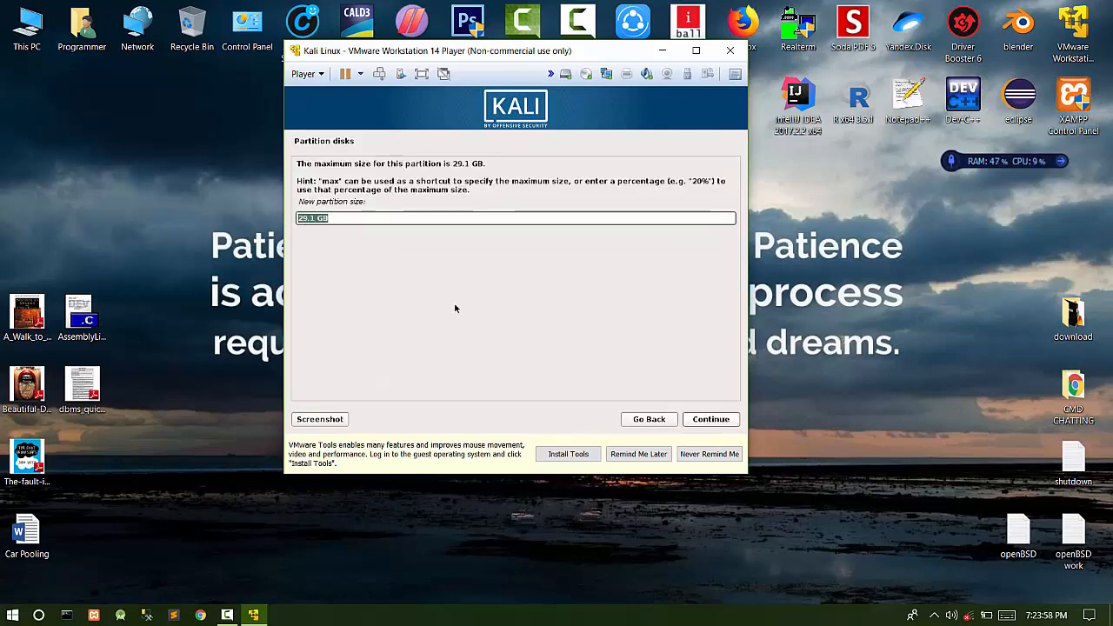
click(318, 219)
drag(318, 219, 292, 223)
text(5)
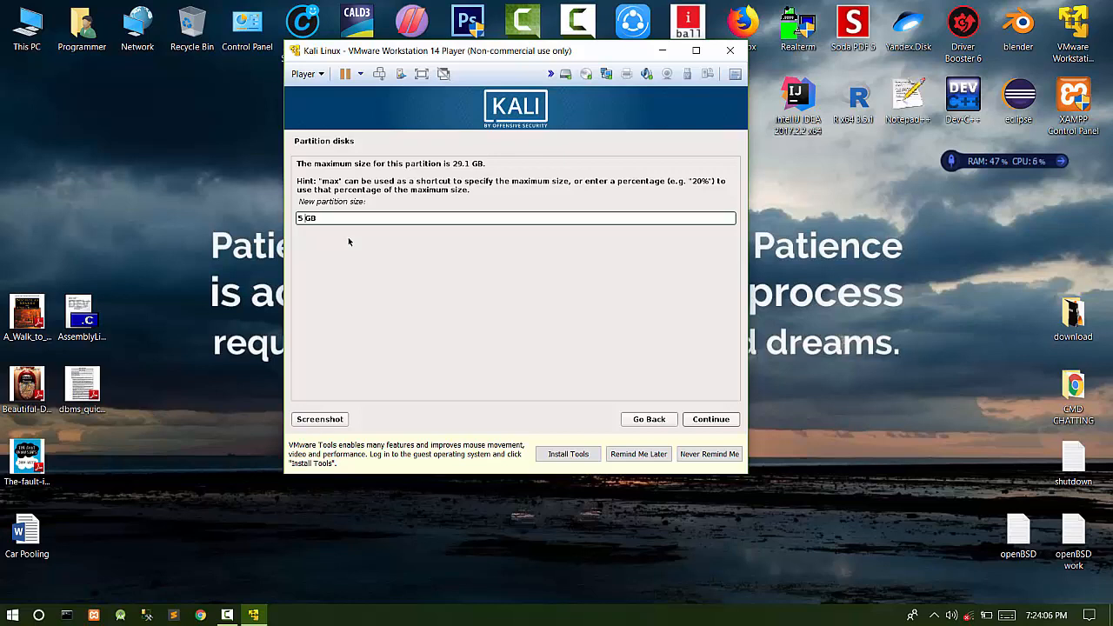
click(698, 421)
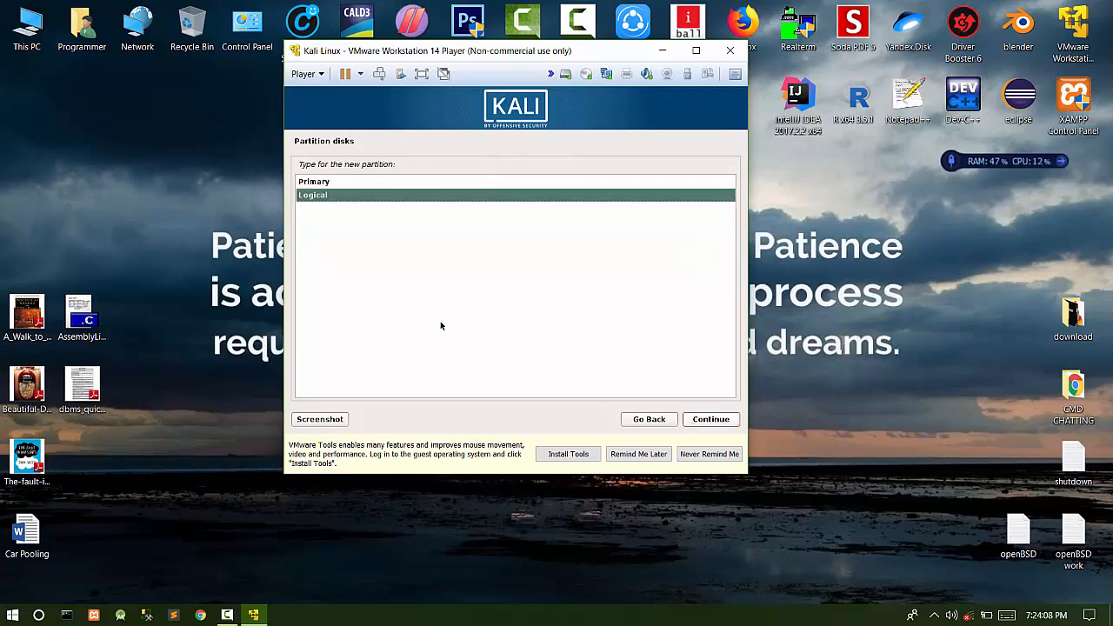
- Make it a logical partition at the beginning, mounted at /tmp, and finish its setup
click(709, 425)
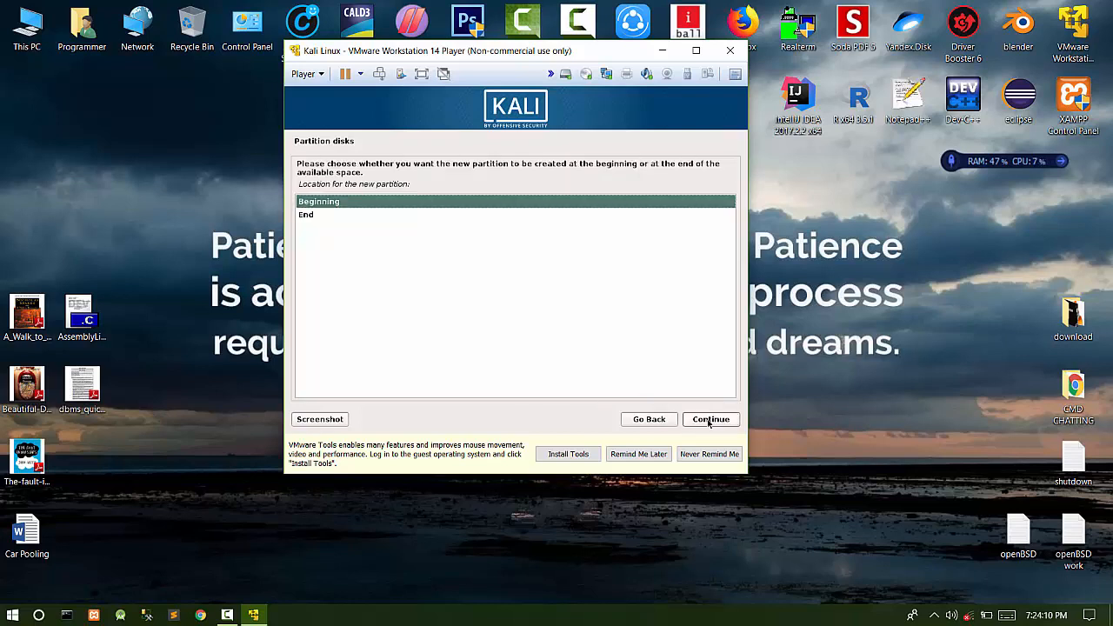
click(709, 424)
double_click(386, 220)
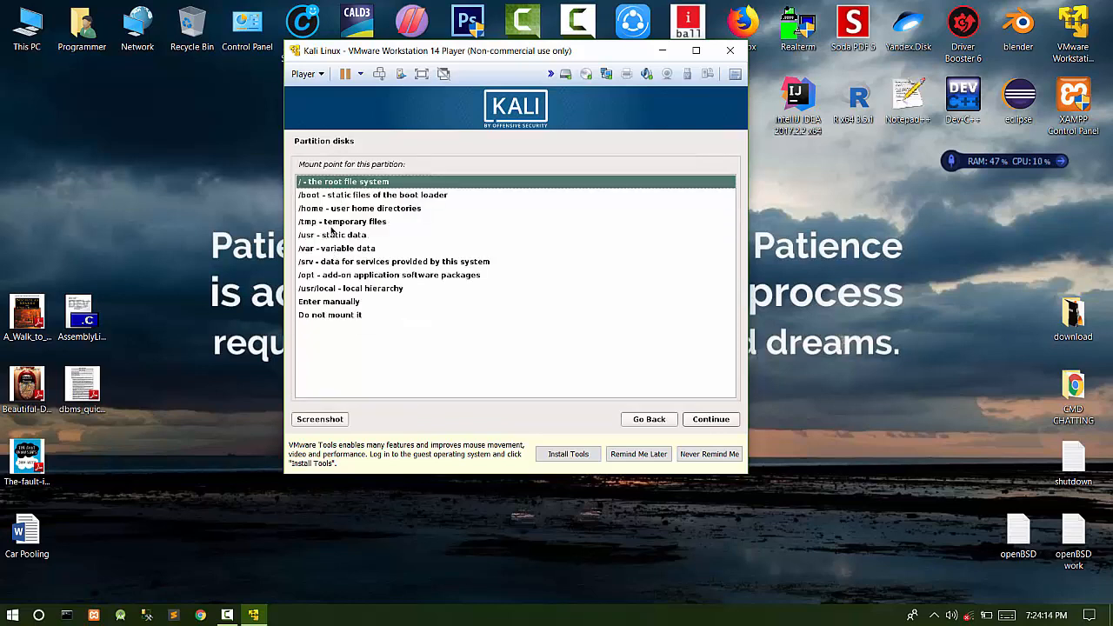
click(328, 228)
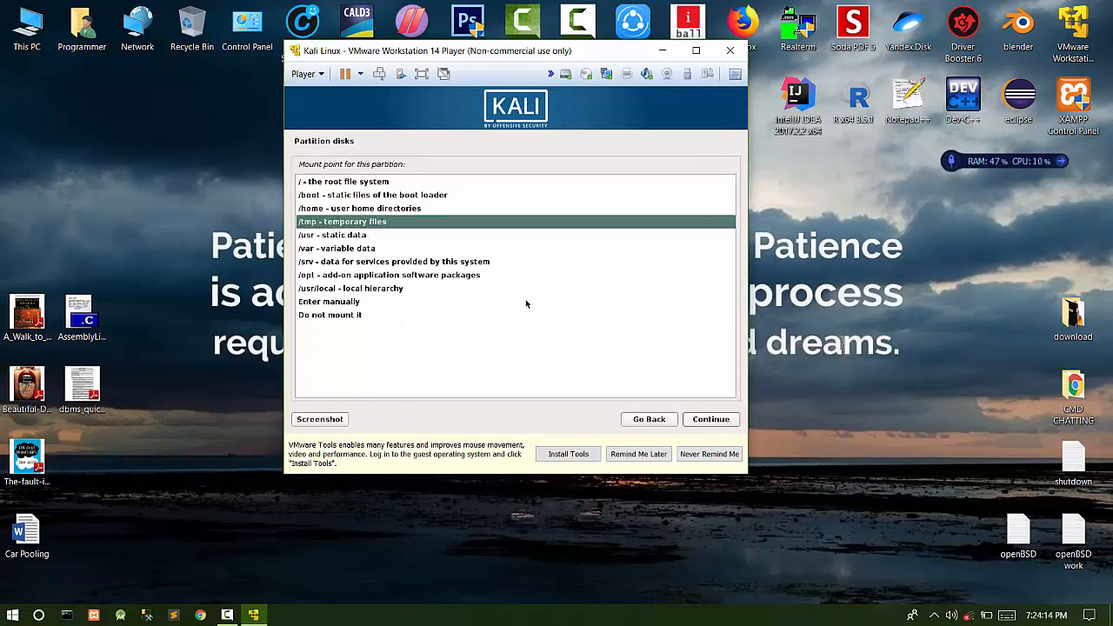
click(726, 421)
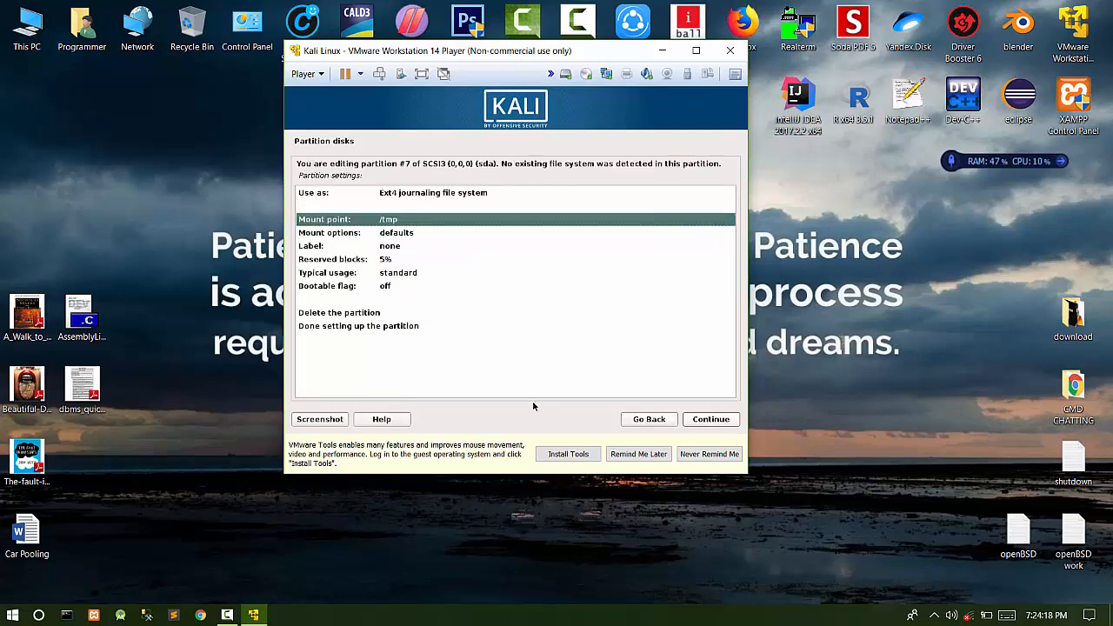
click(377, 329)
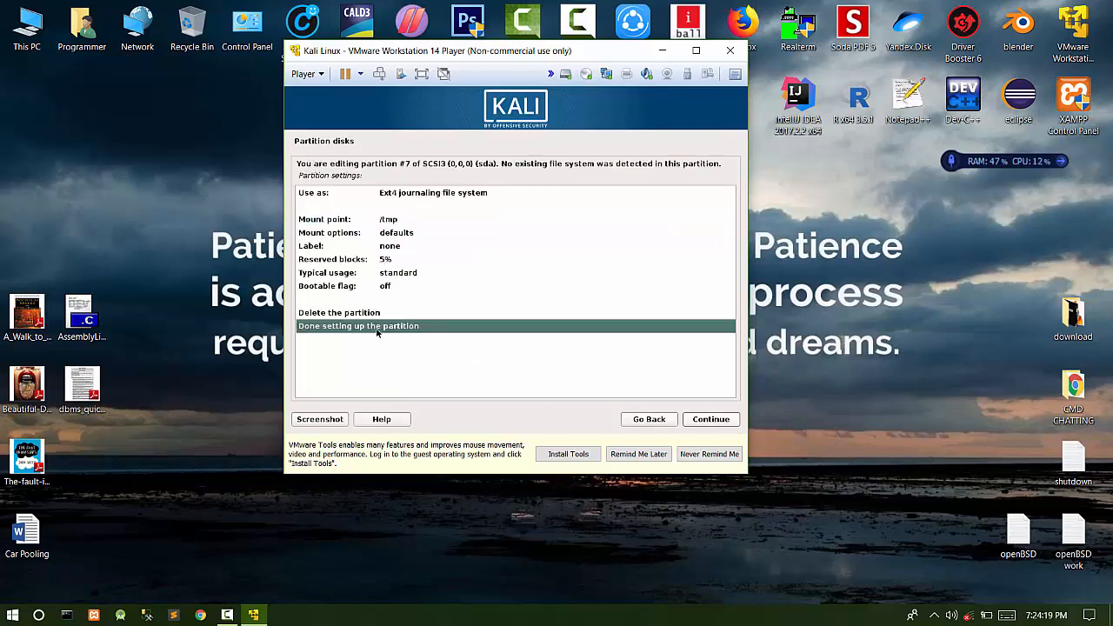
click(731, 425)
click(396, 340)
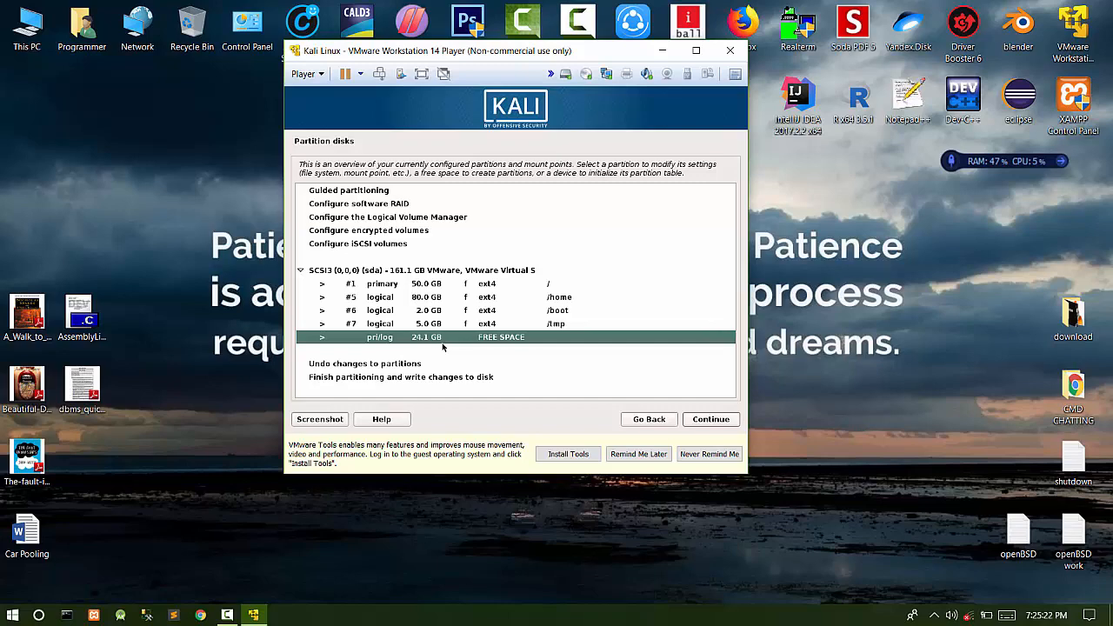
- Create a new 5 GB logical partition from the 24.1 GB free space
double_click(442, 345)
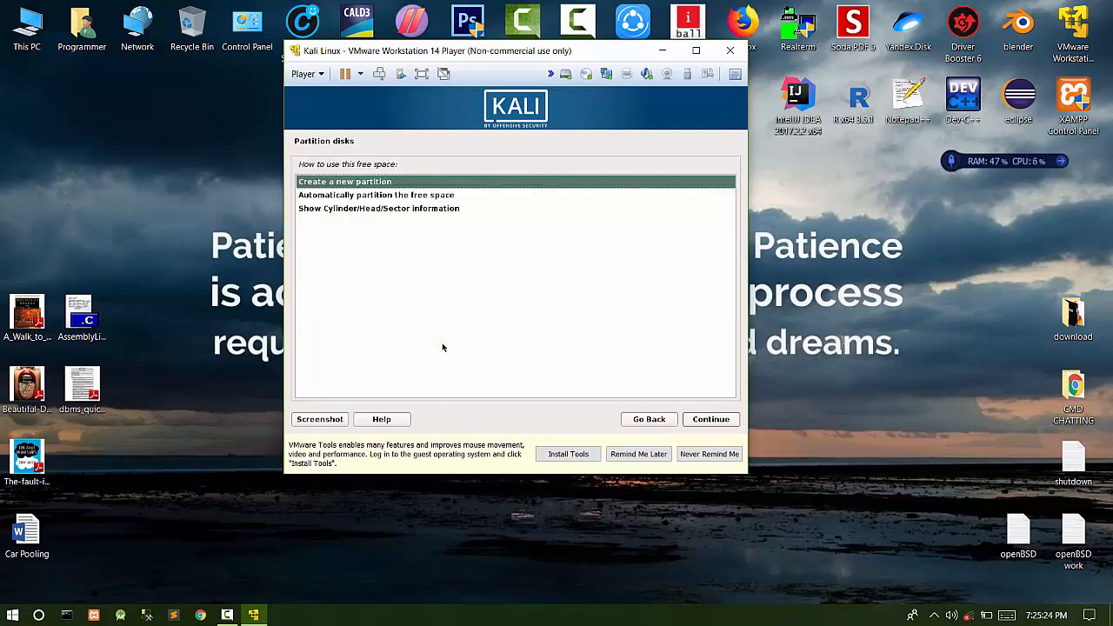
key(Return)
key(Left)
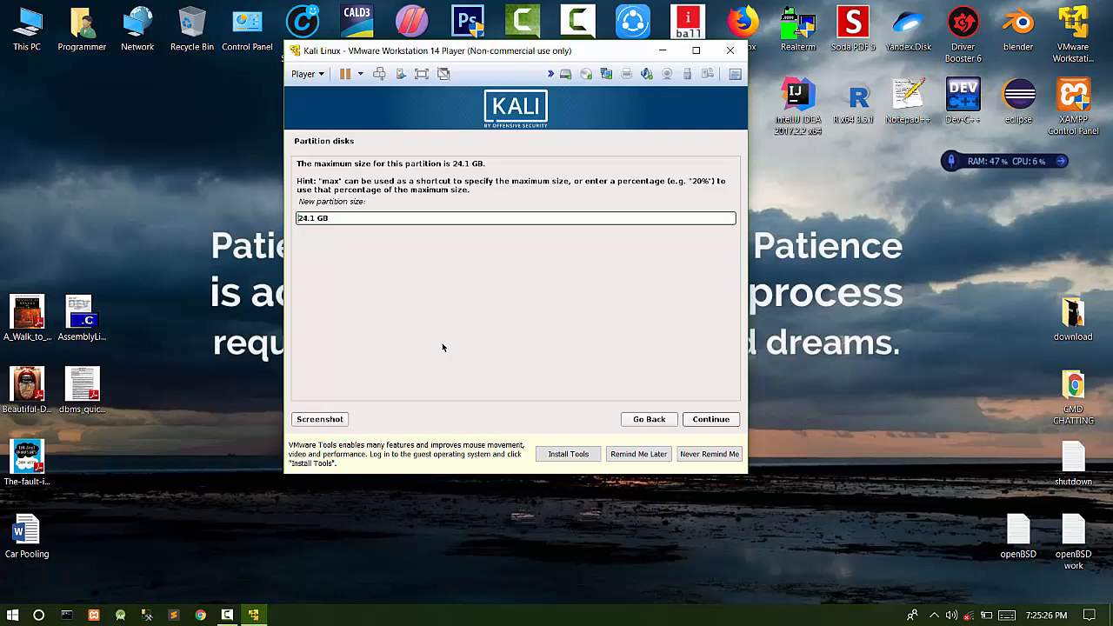
key(BackSpace)
key(BackSpace)
key(BackSpace)
key(BackSpace)
text(5)
key(Return)
key(Return)
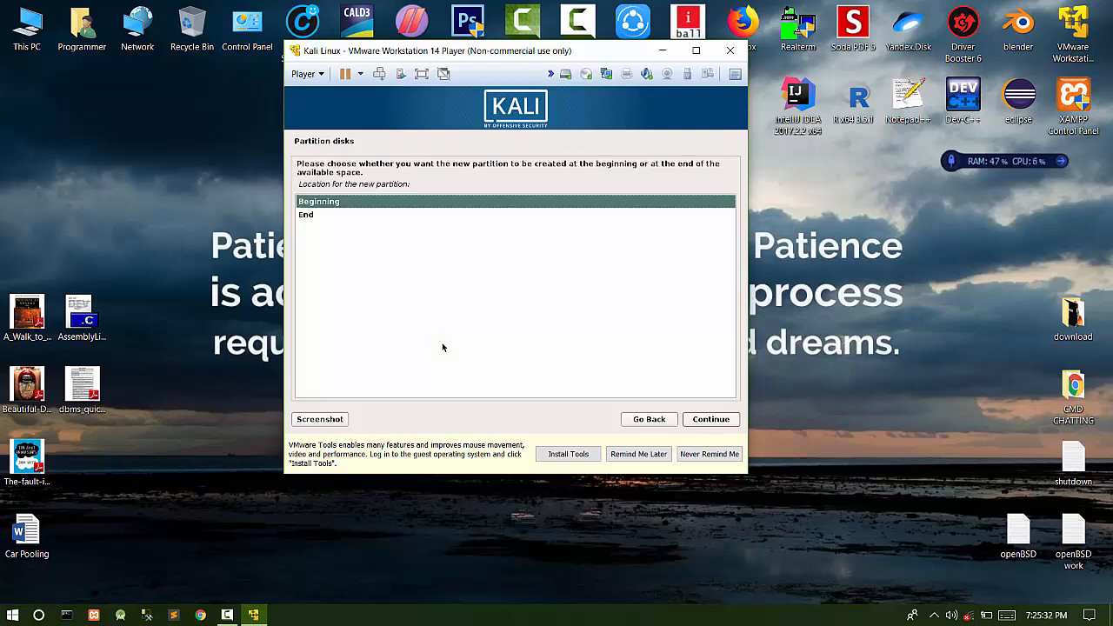
key(Return)
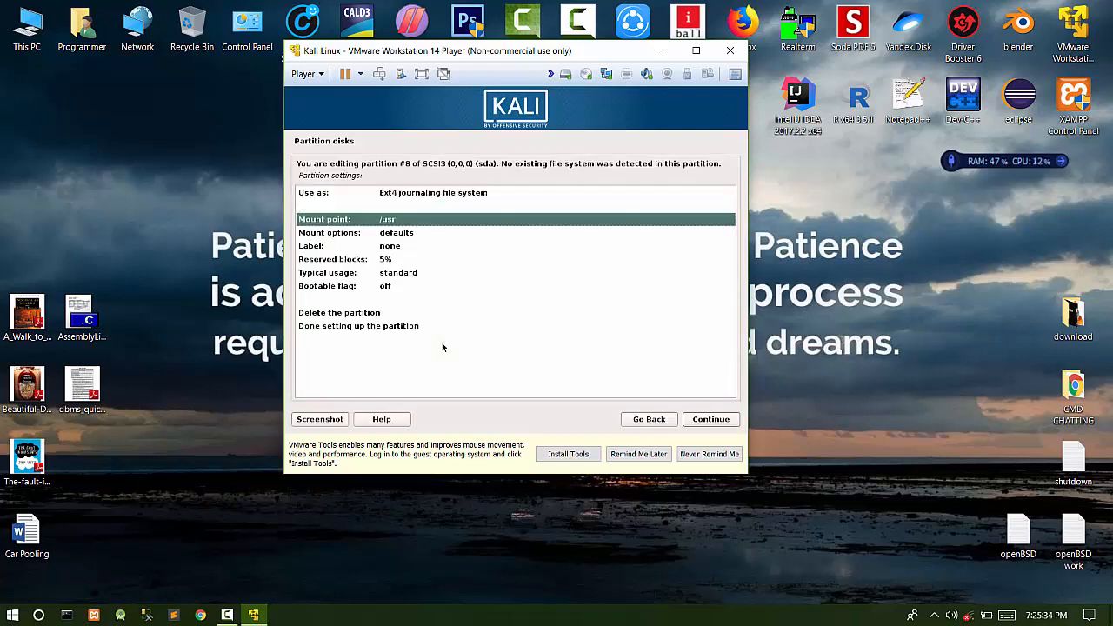
- Mount the new 5 GB partition at /usr and finish its setup
key(Return)
key(Down)
key(Down)
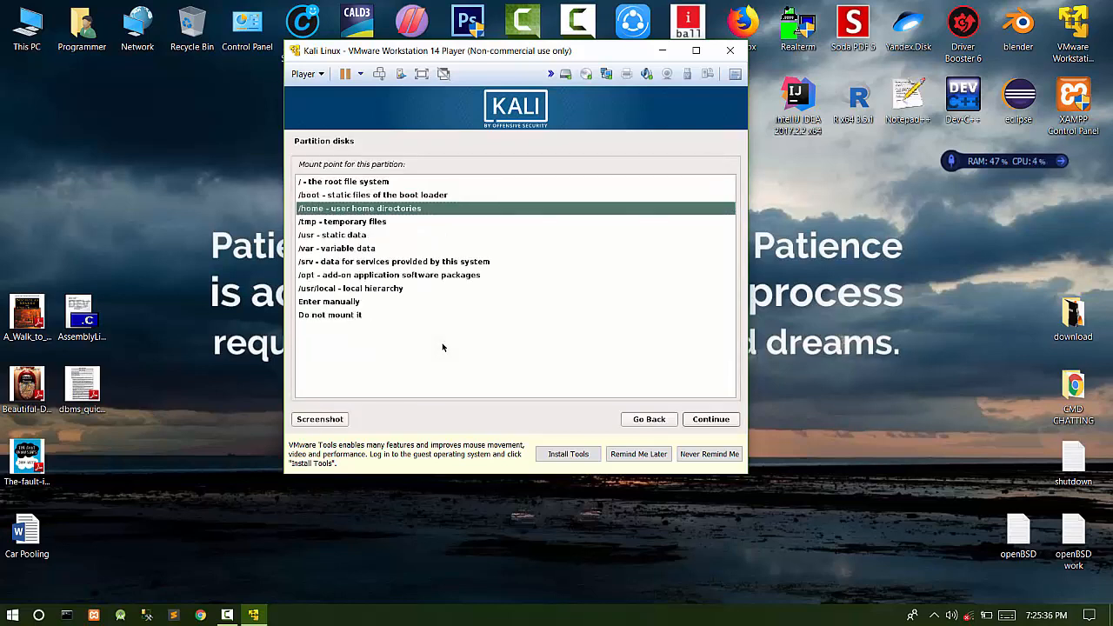
key(Down)
key(Down)
key(Down)
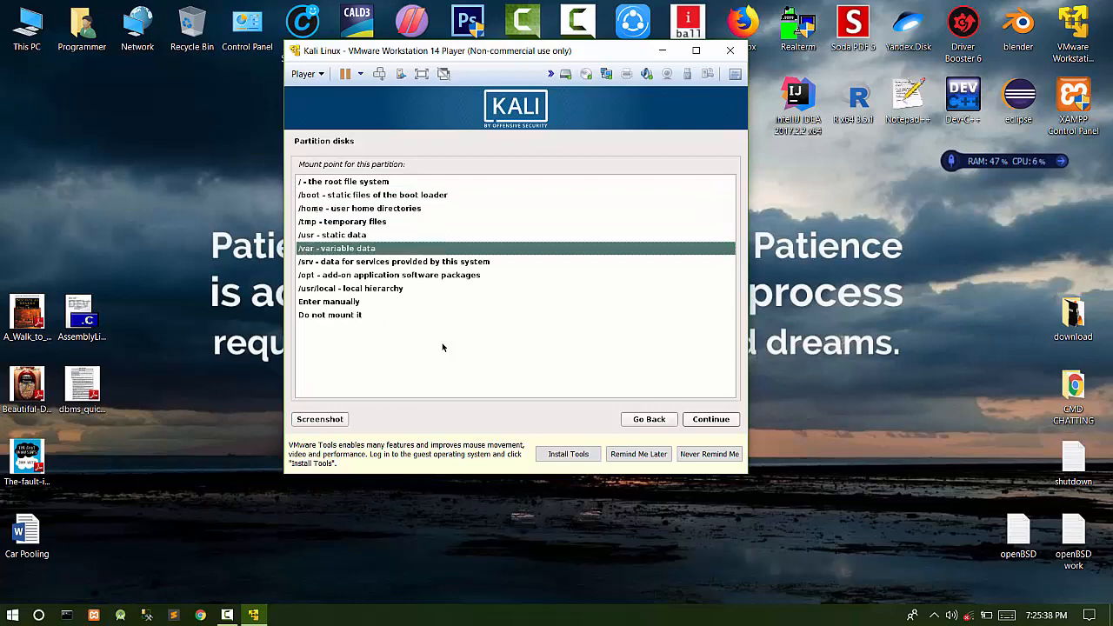
key(Up)
key(Down)
key(Up)
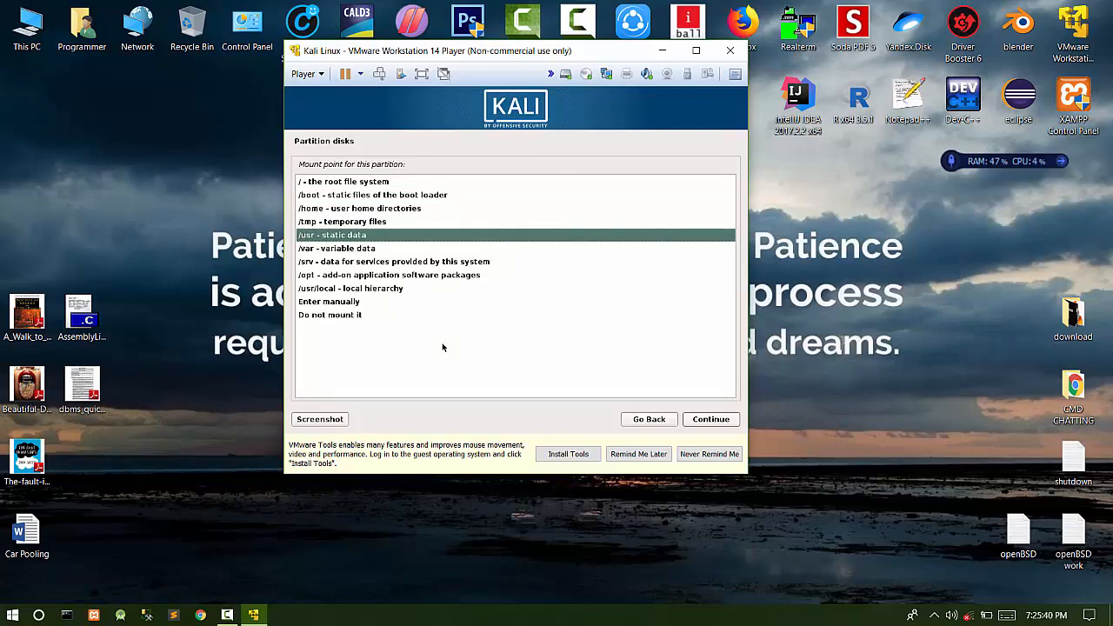
key(Return)
key(Down)
key(Down)
key(Down)
key(Down)
key(Down)
key(Down)
key(Down)
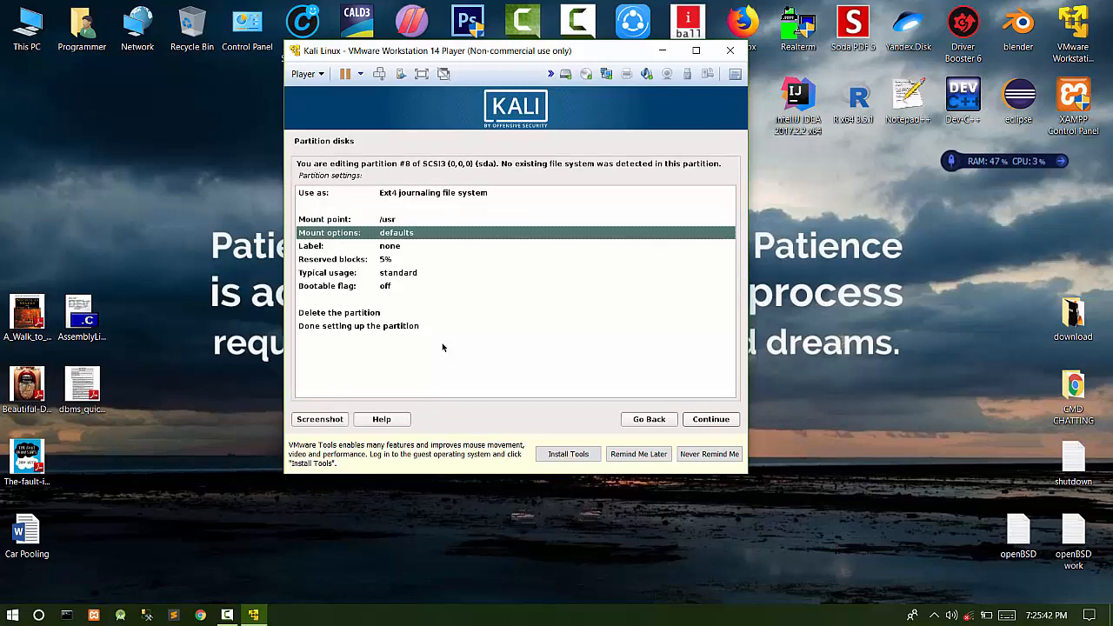
key(Up)
key(Down)
key(Return)
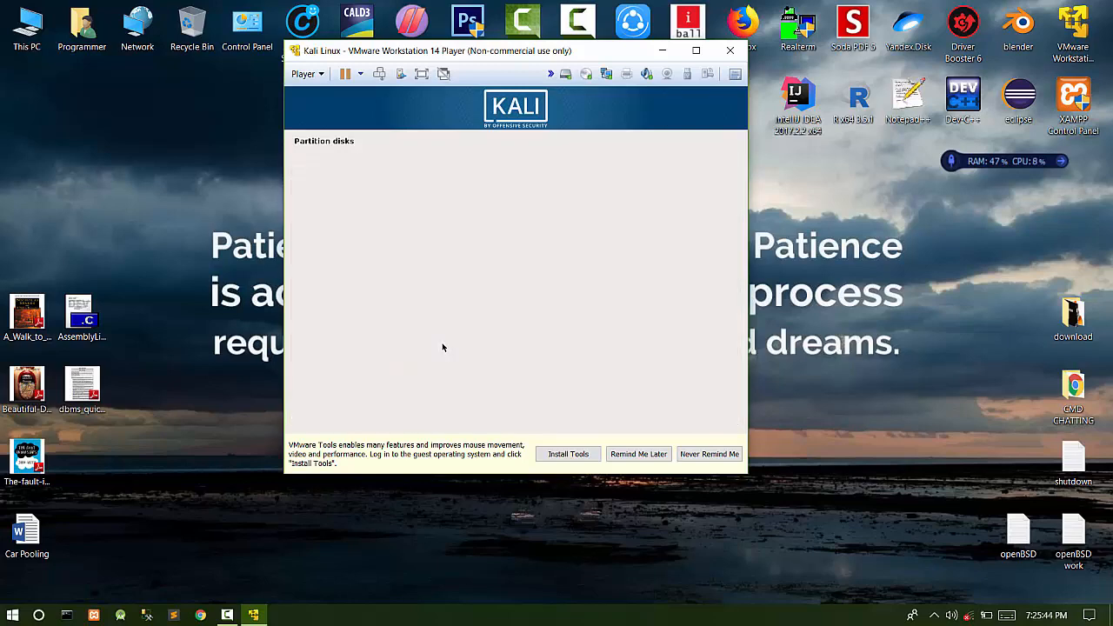
- Create another 5 GB partition at the beginning of the free space, mounted at /var
key(Down)
key(Return)
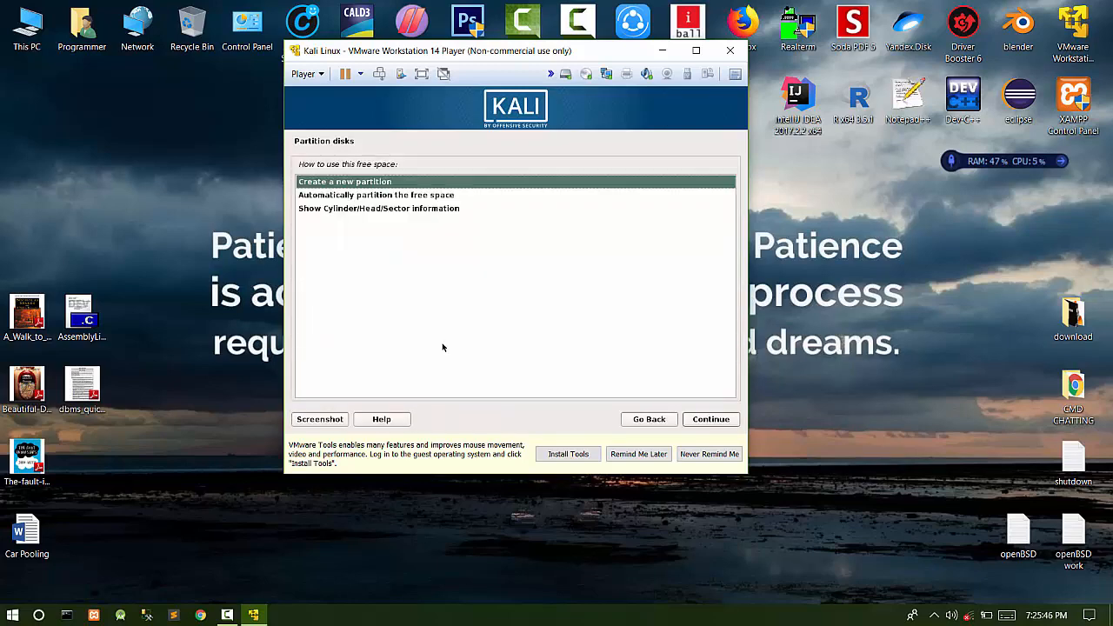
key(Return)
key(Left)
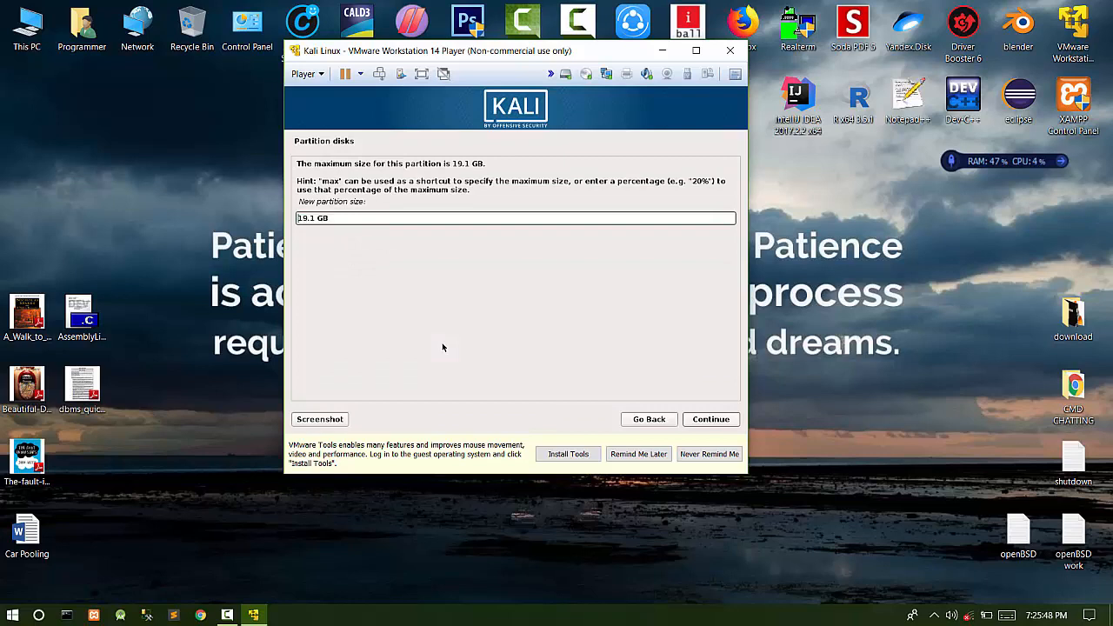
key(BackSpace)
key(BackSpace)
key(BackSpace)
key(BackSpace)
text(5)
key(Return)
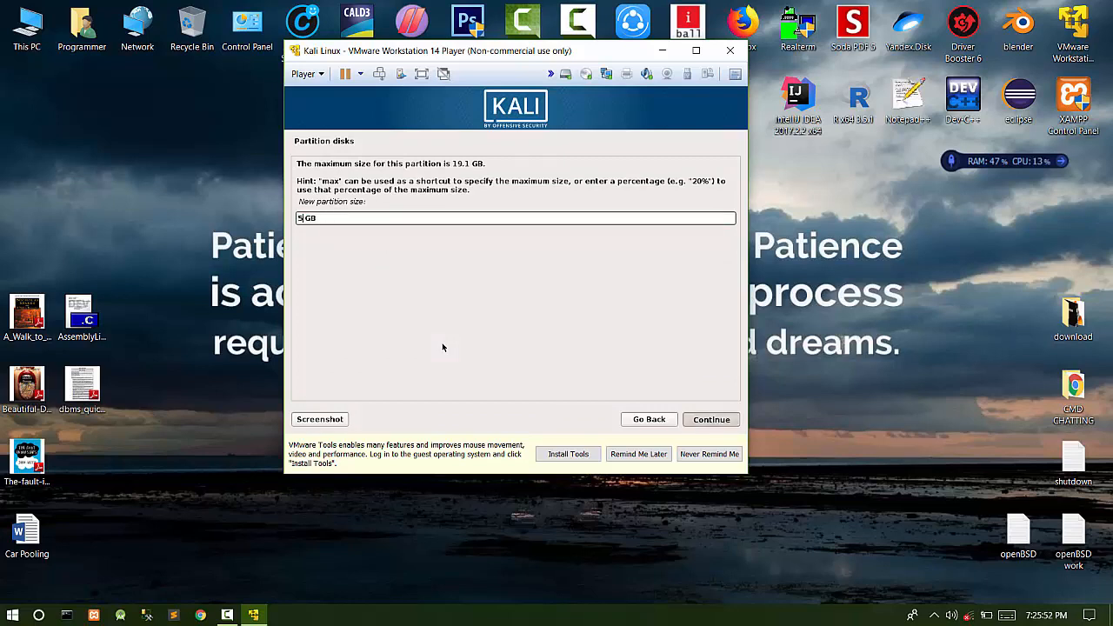
key(Return)
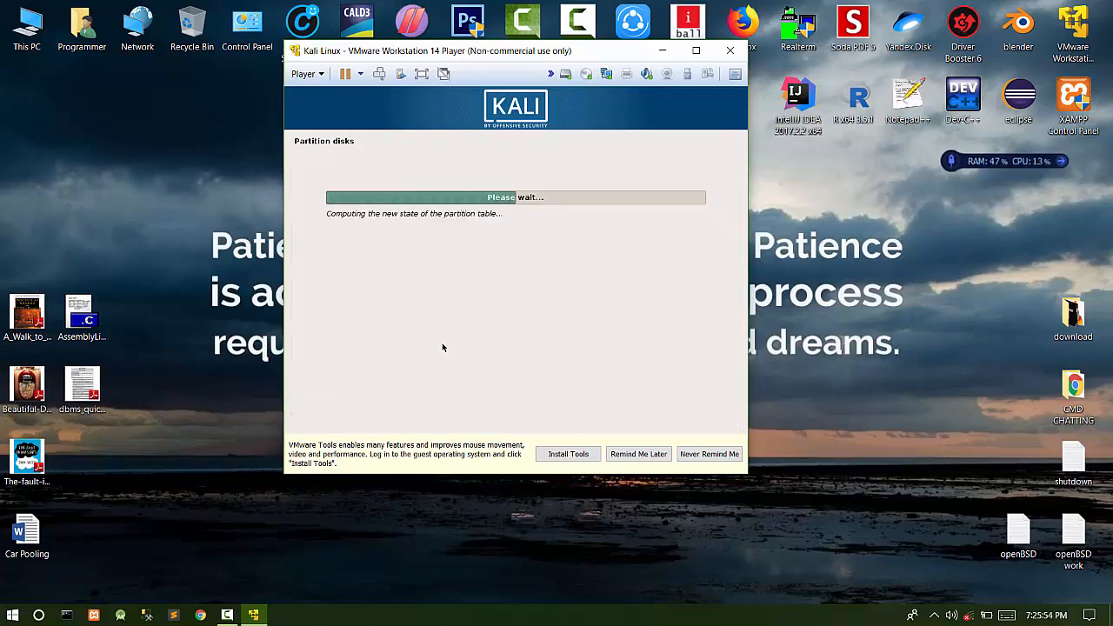
key(Down)
key(Down)
key(Down)
key(Down)
key(Down)
key(Down)
key(Down)
key(Down)
key(Down)
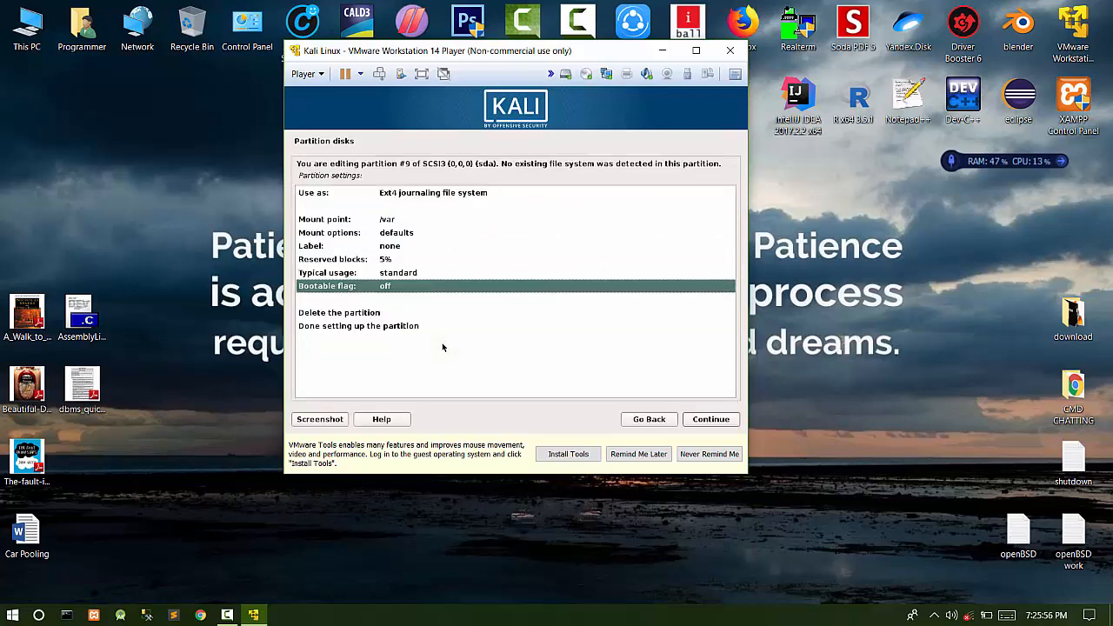
key(Return)
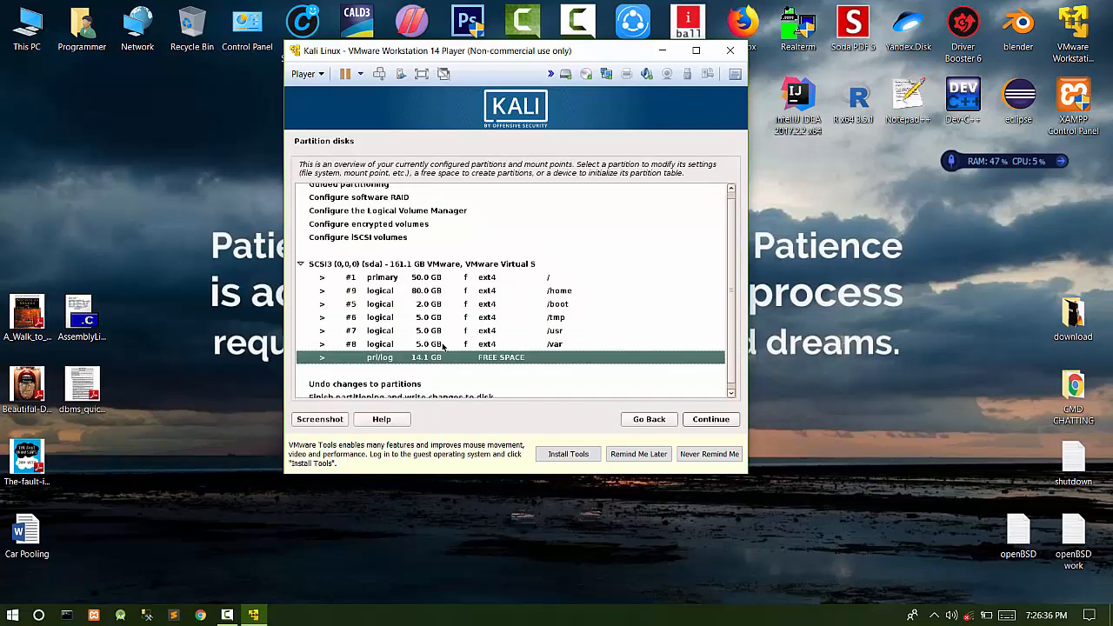
- Create a 14.1 GB partition from the remaining free space and use it as swap area
key(Return)
key(Return)
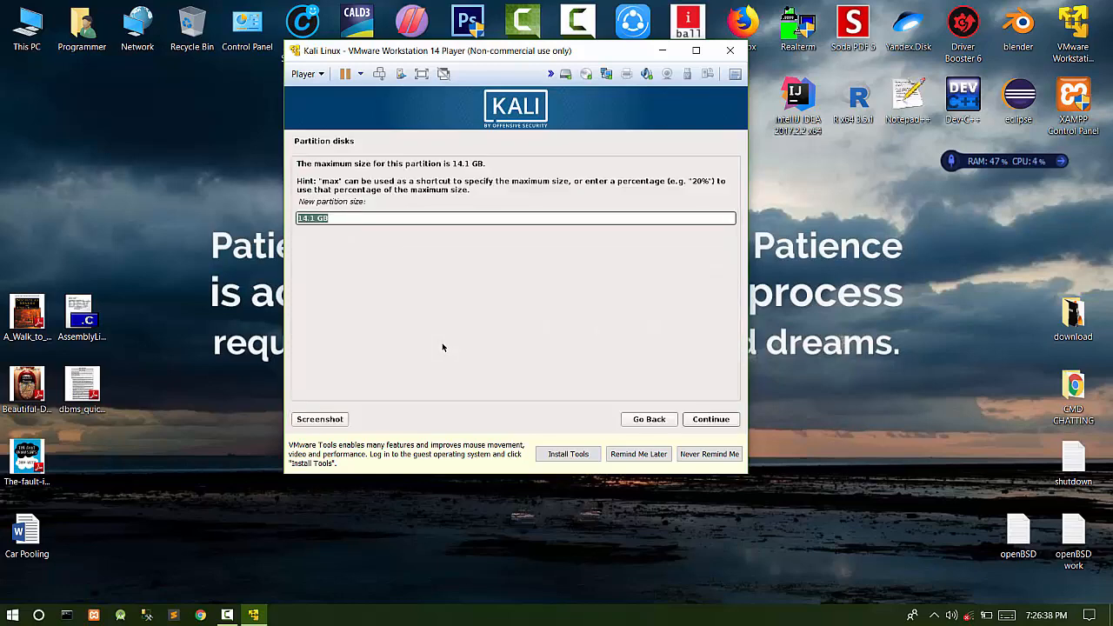
key(Return)
key(Return)
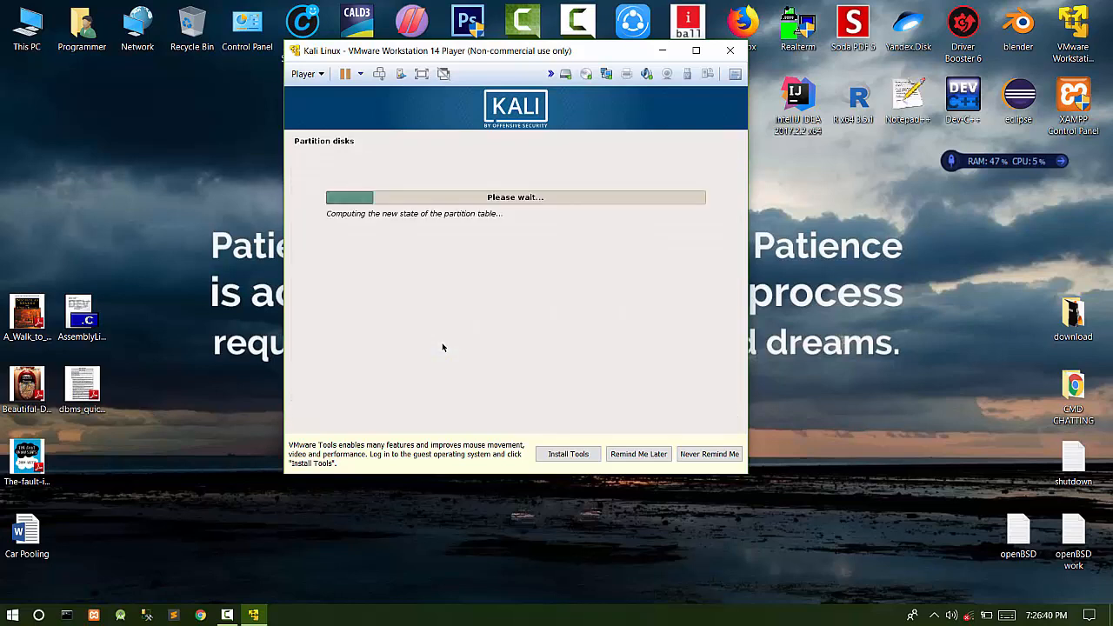
key(Up)
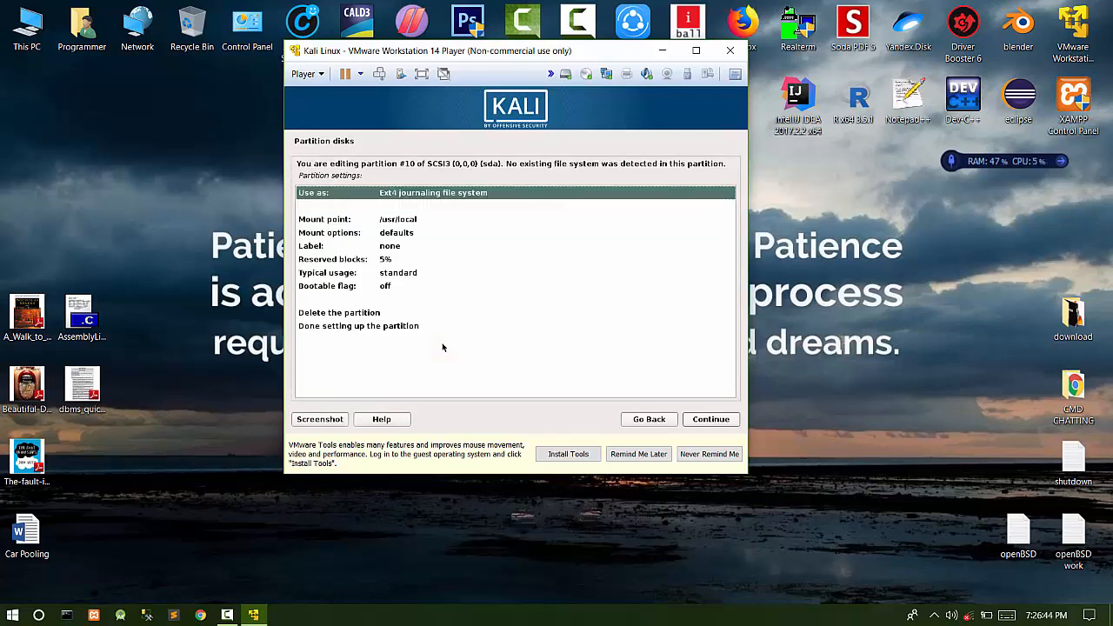
key(Return)
key(Down)
key(Down)
key(Down)
key(Down)
key(Down)
key(Down)
key(Down)
key(Down)
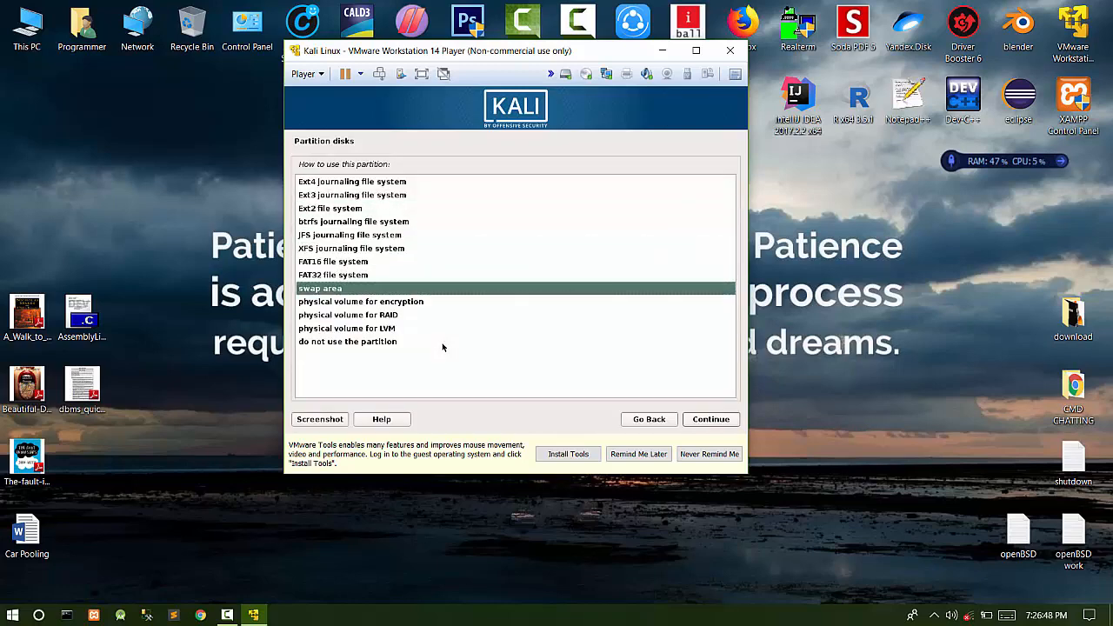
key(Return)
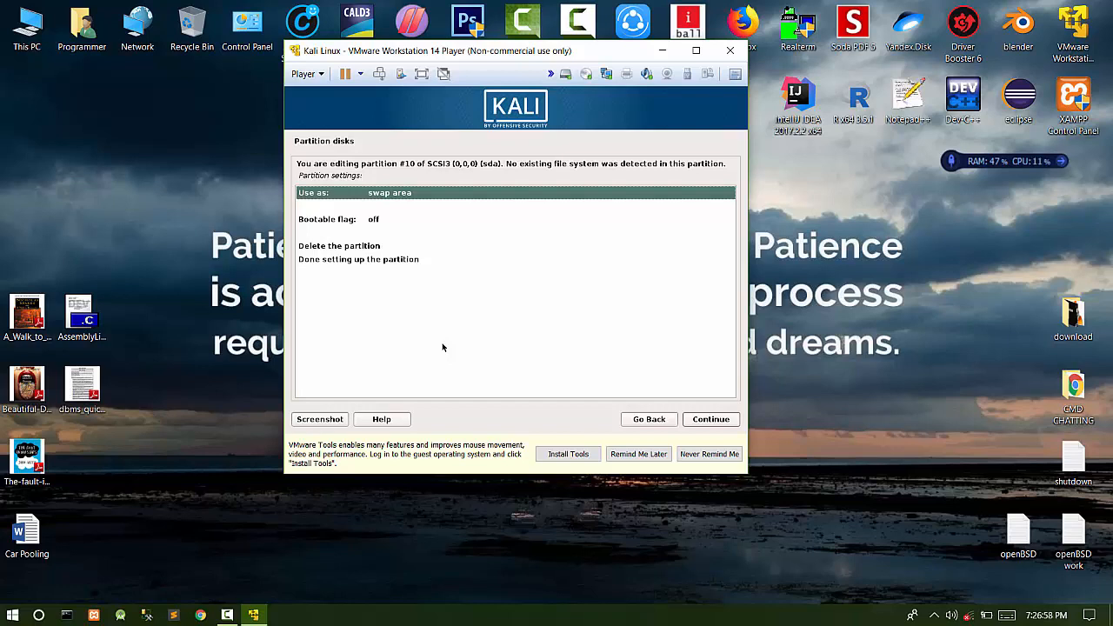
key(Down)
key(Down)
key(Down)
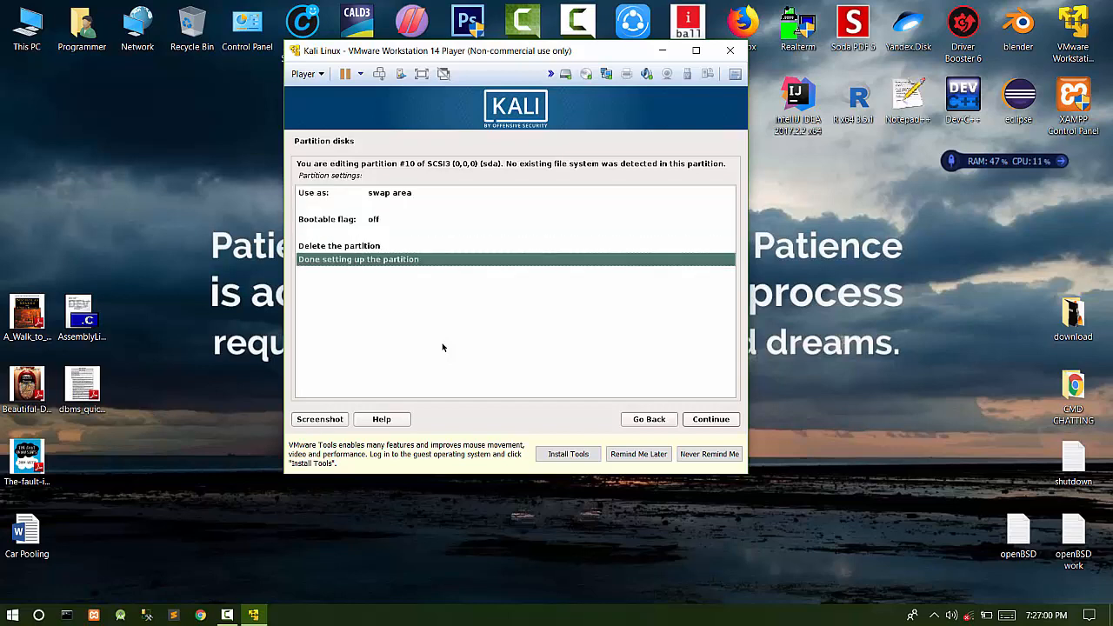
key(Return)
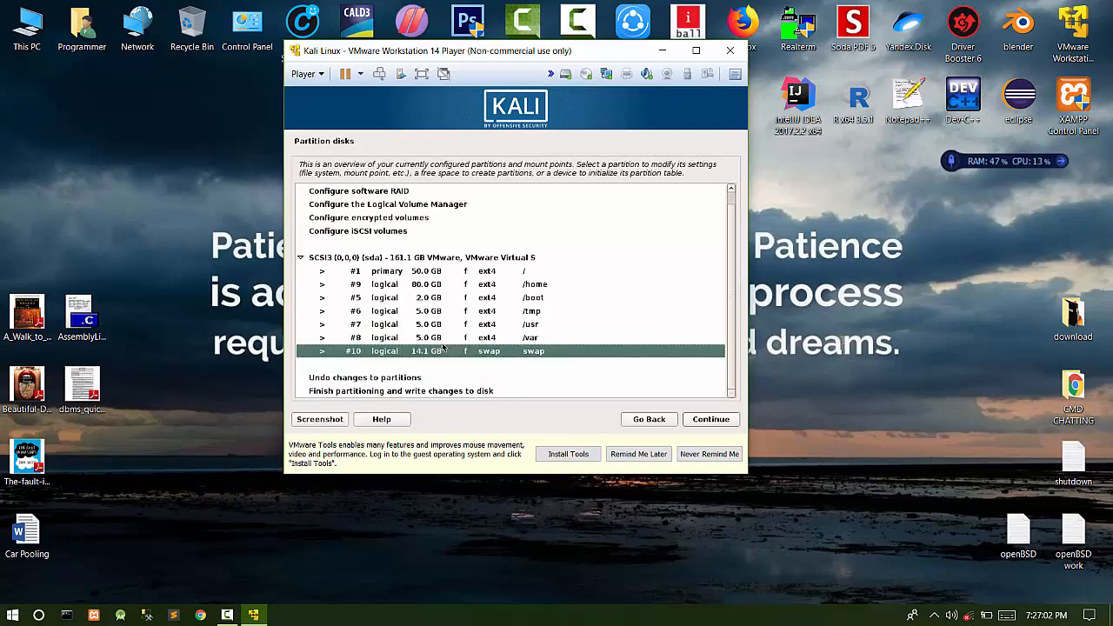
- Finish partitioning and confirm Yes to write the changes to disk
key(Down)
key(Down)
key(Down)
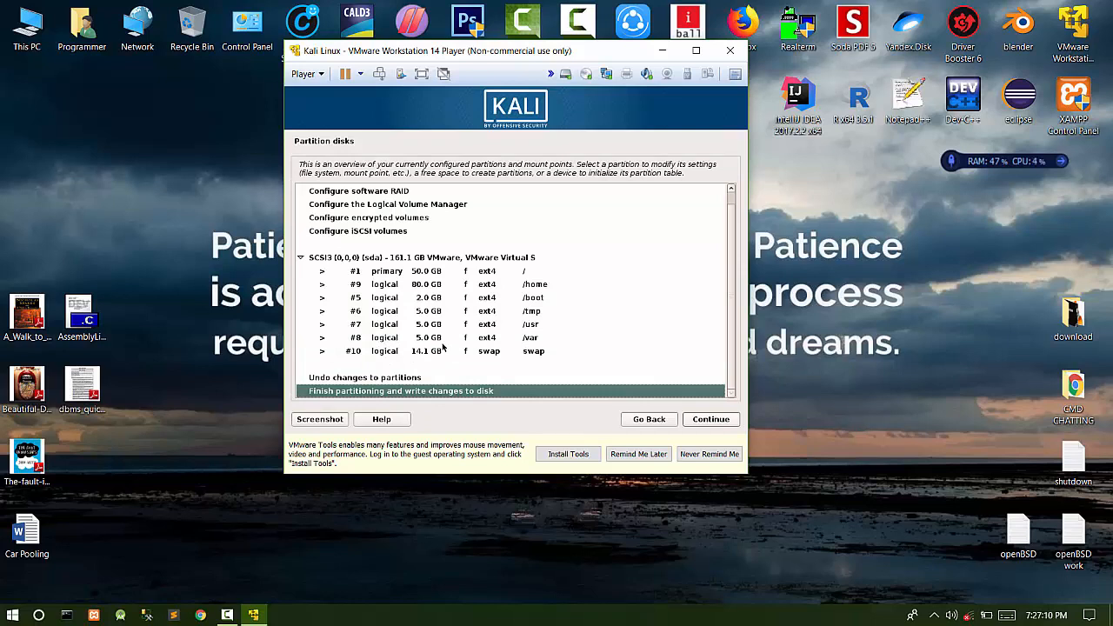
key(Return)
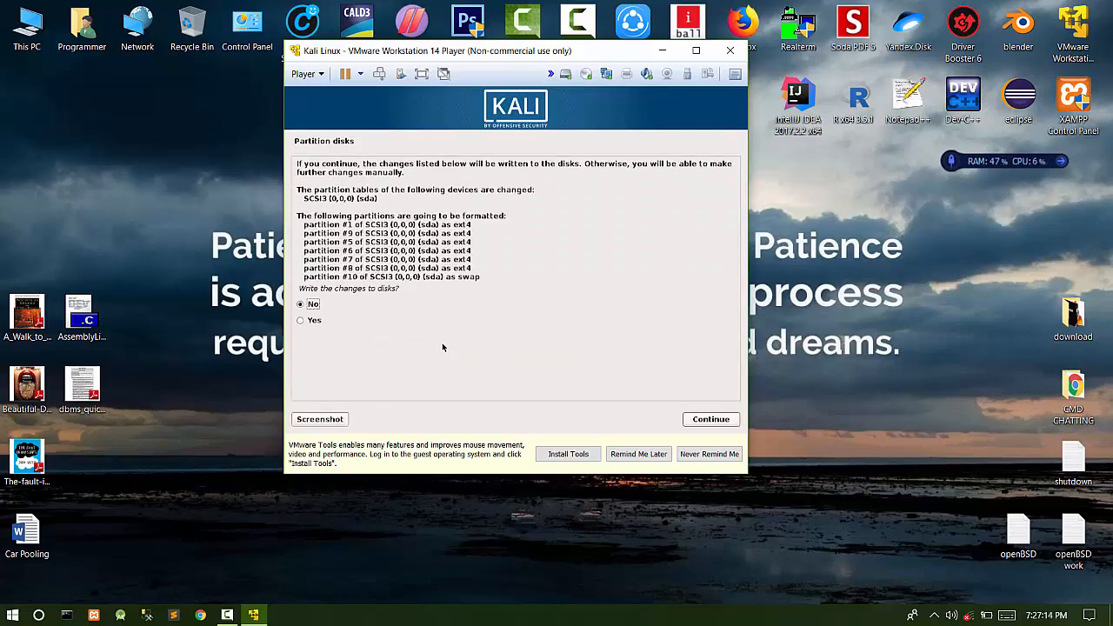
key(Down)
key(Return)
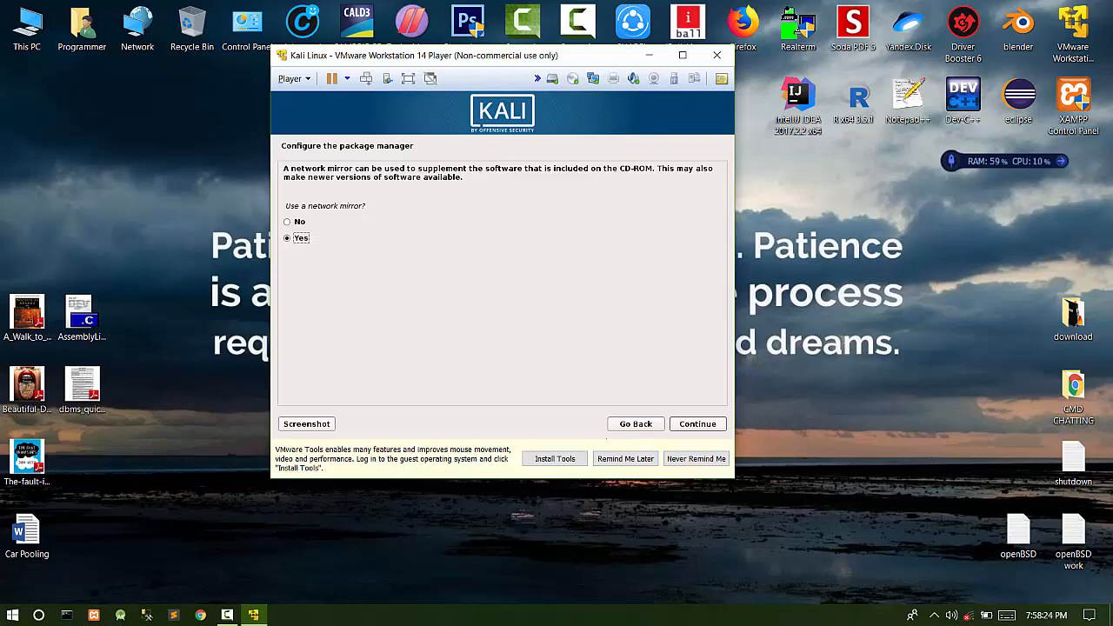
- Use a network mirror with host http.kali.org and enter 'http:kali.org' in the proxy field
click(696, 424)
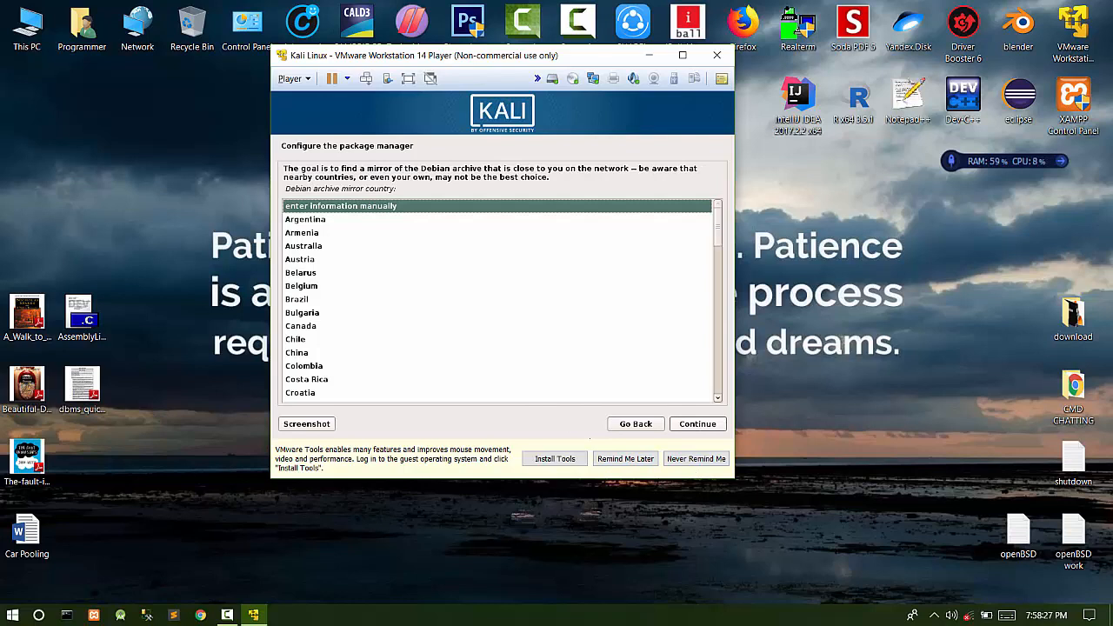
key(Return)
click(699, 427)
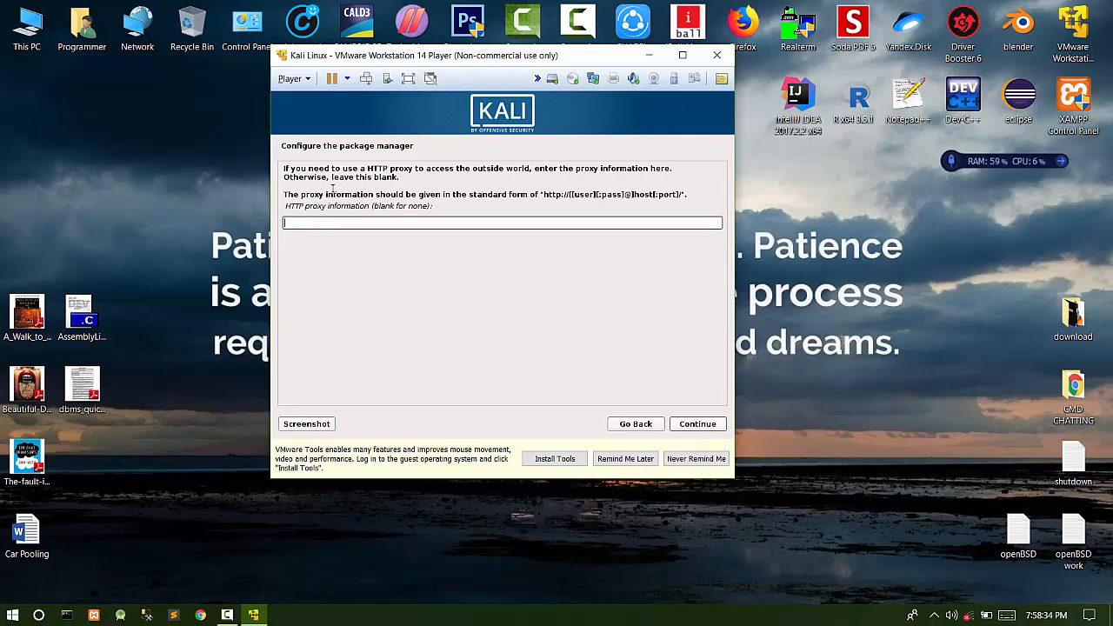
text(http:kali.org)
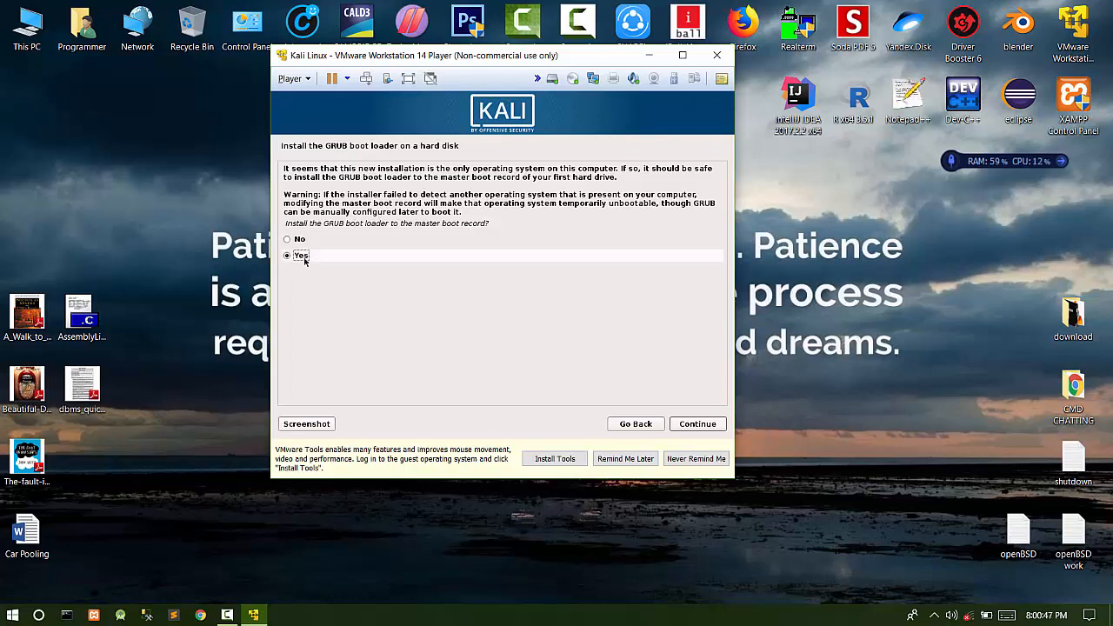
- Install GRUB to the master boot record on /dev/sda
click(694, 427)
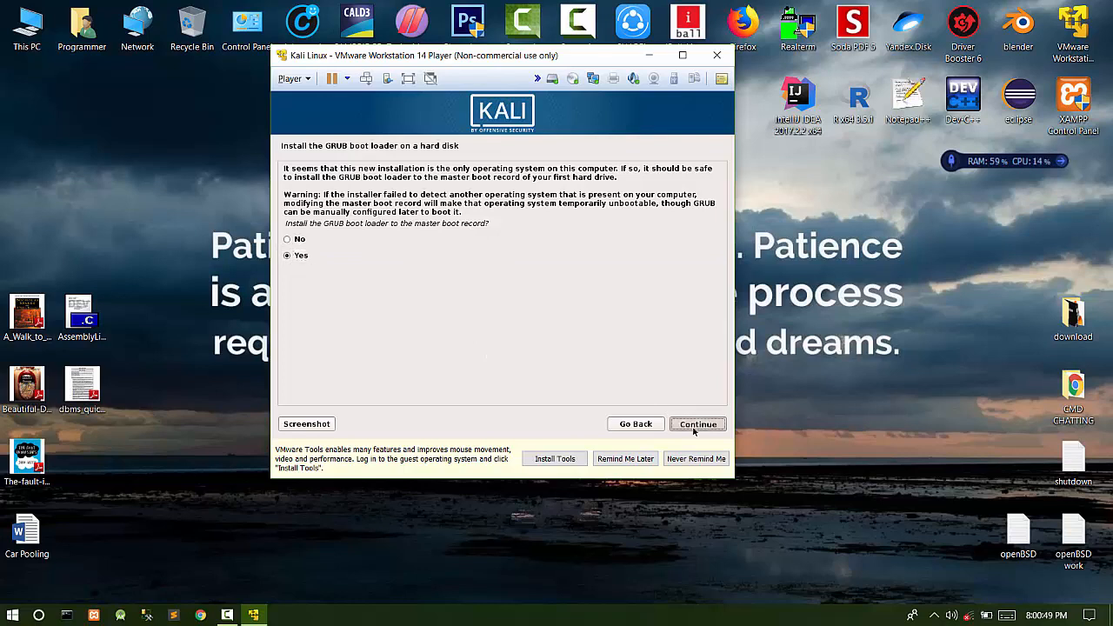
click(313, 230)
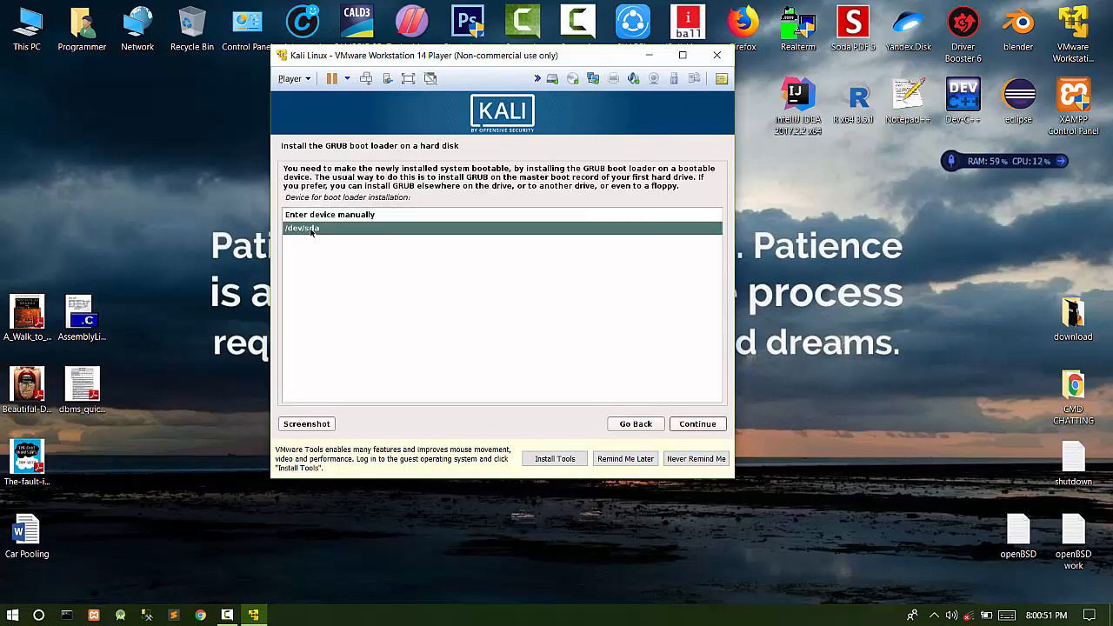
click(685, 424)
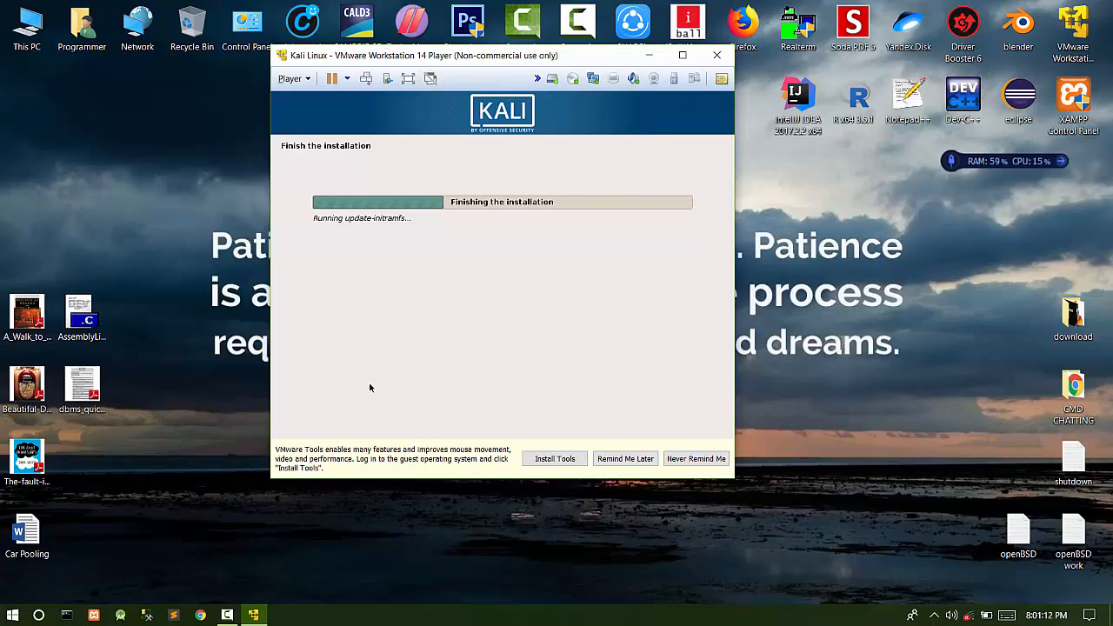
click(261, 613)
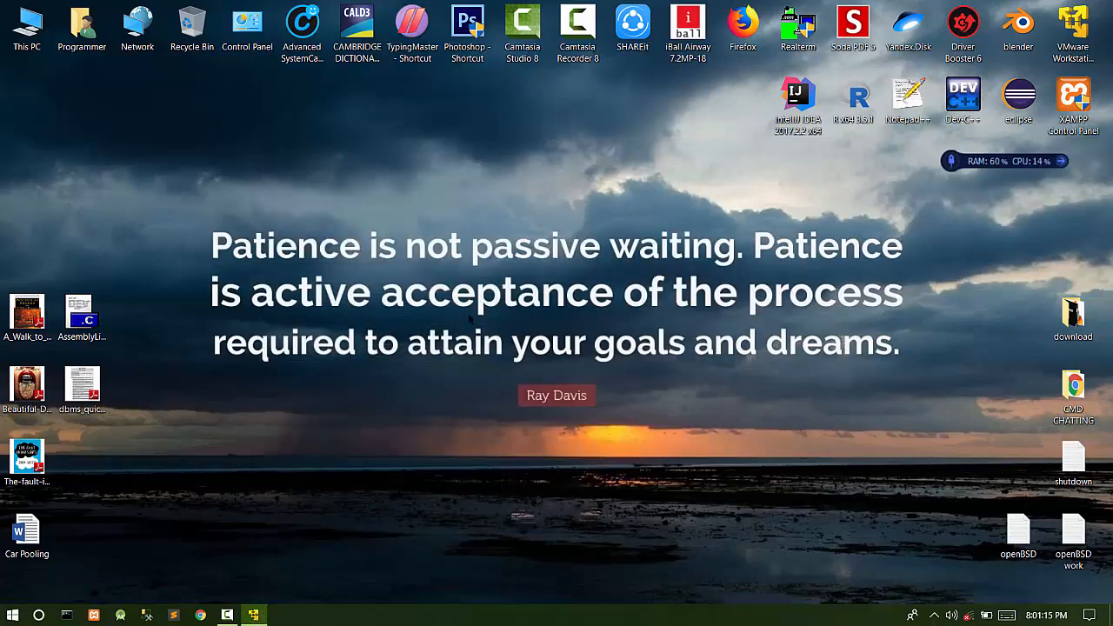
click(253, 615)
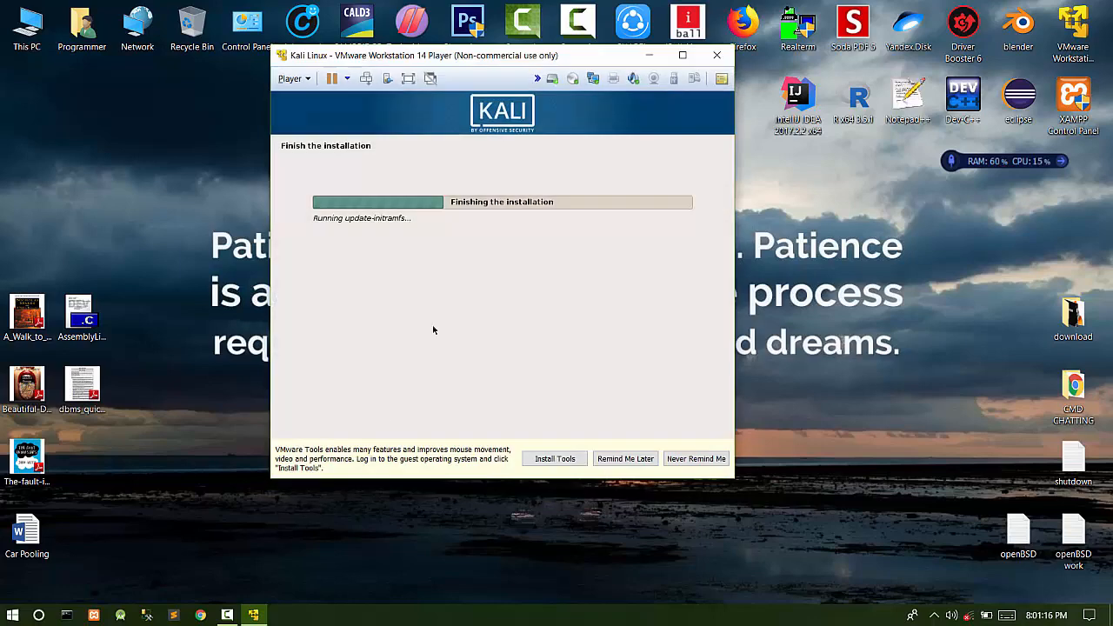